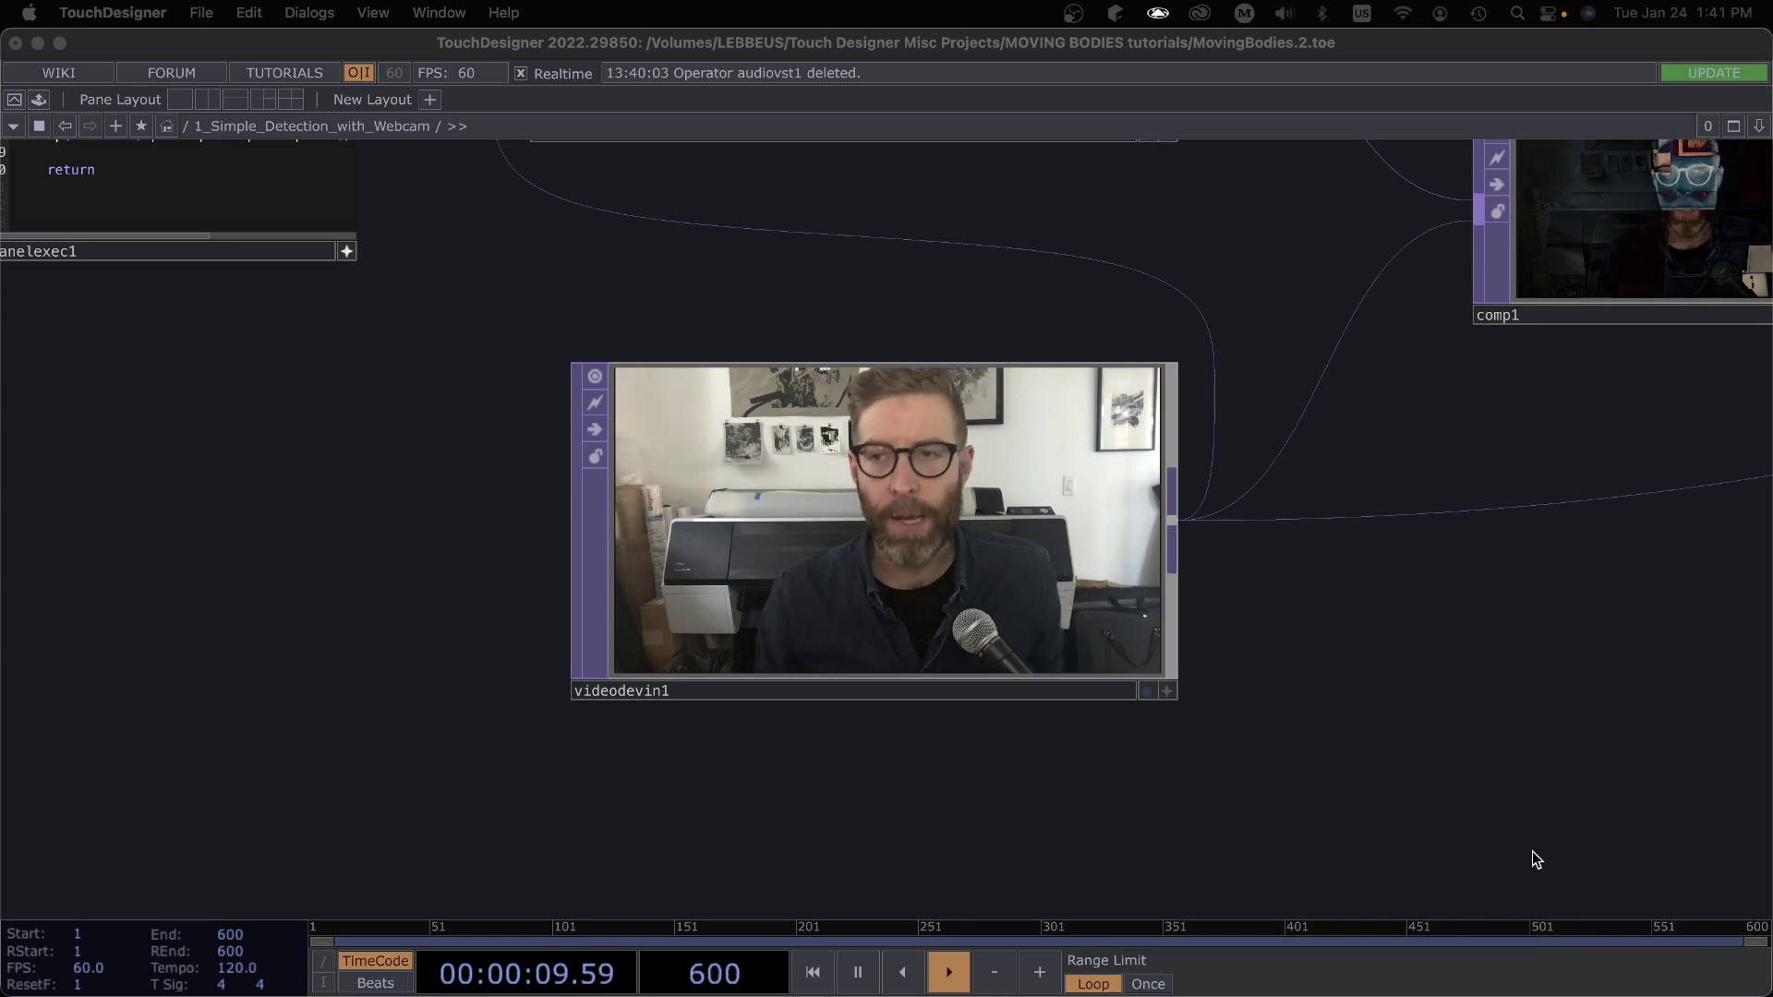
Look over the webcam detection network around videodevin1, cache1, comp1 and thresh1, and go up to the project's root network
{"action": "scroll", "coordinate": [1471, 765], "scroll_direction": "down", "scroll_amount": 2}
{"action": "scroll", "coordinate": [1464, 773], "scroll_direction": "down", "scroll_amount": 1}
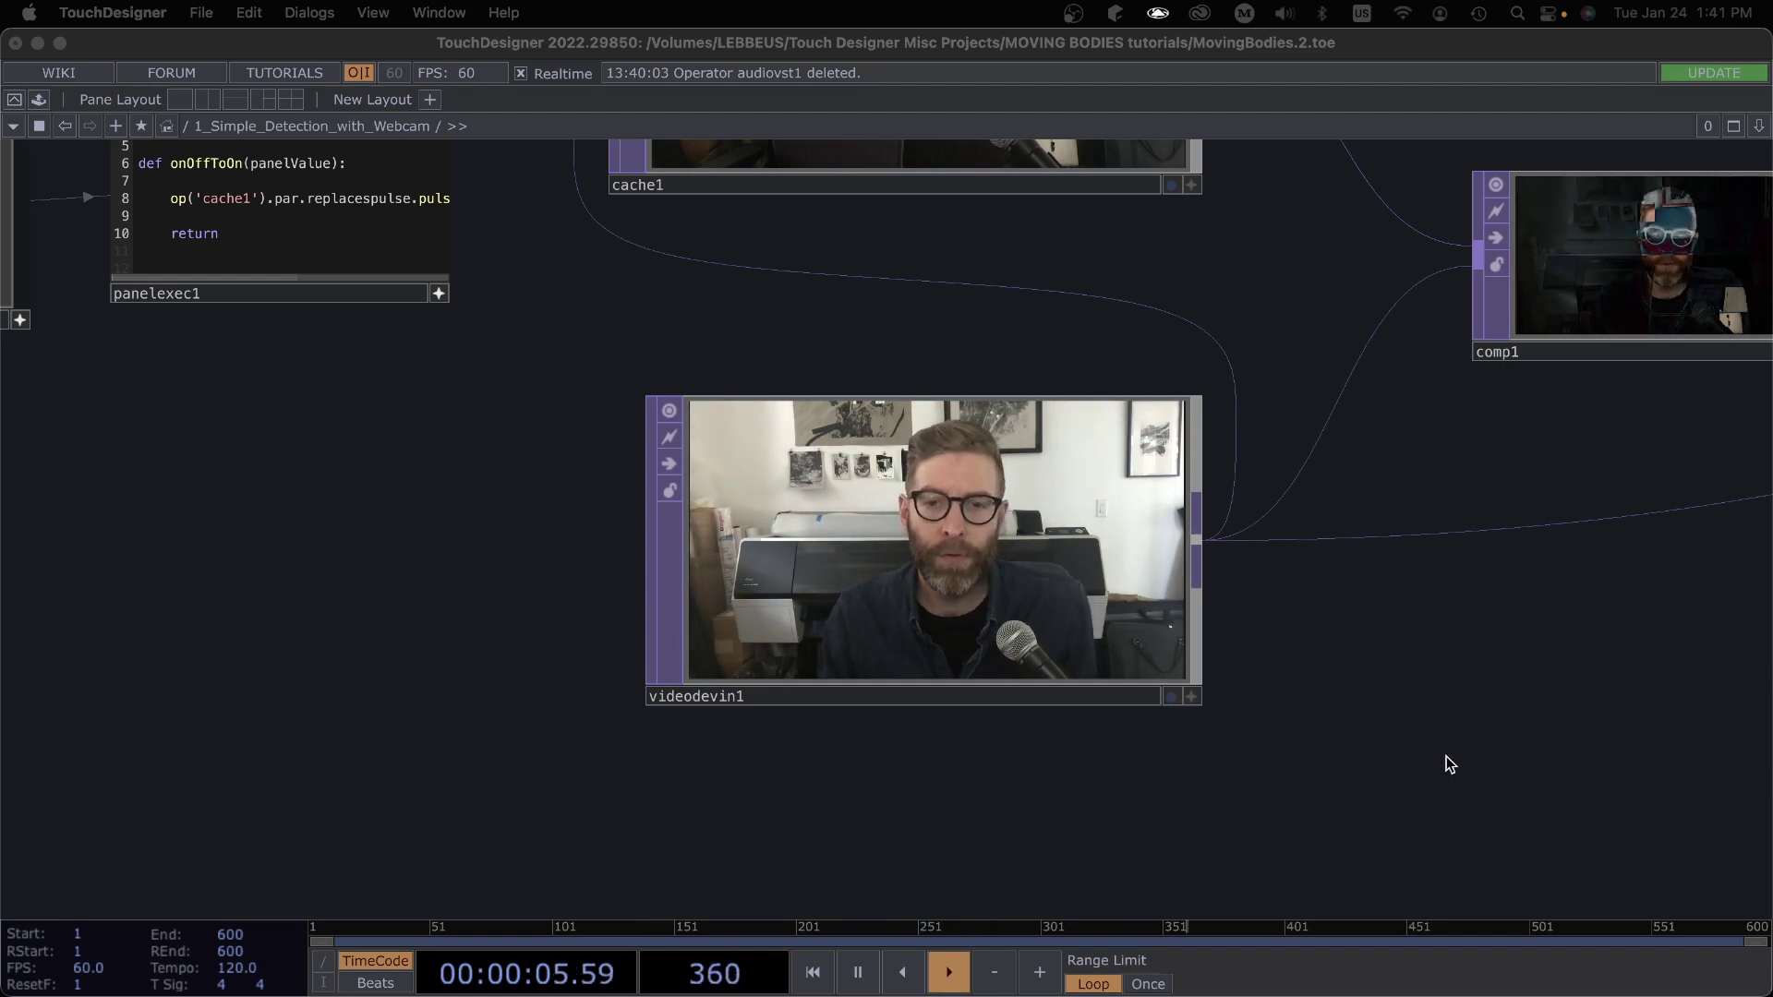
{"action": "left_click_drag", "start_coordinate": [1482, 694], "coordinate": [1143, 828]}
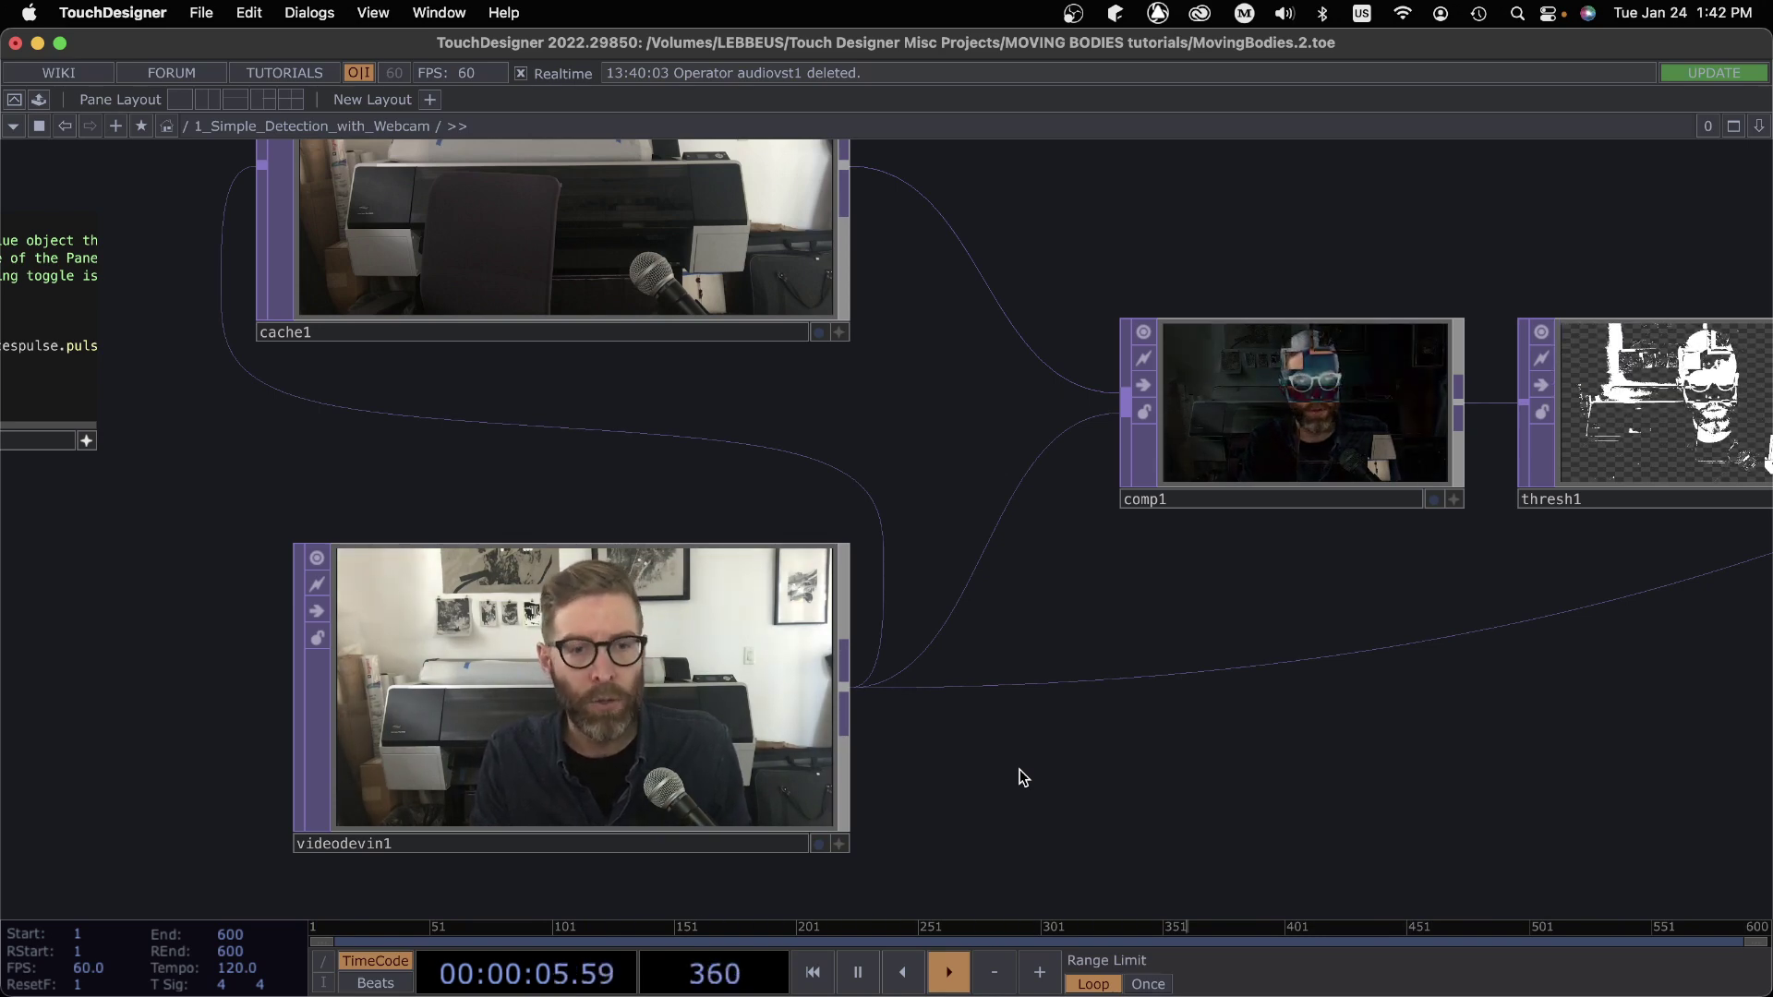
{"action": "scroll", "coordinate": [1212, 677], "scroll_direction": "down", "scroll_amount": 10}
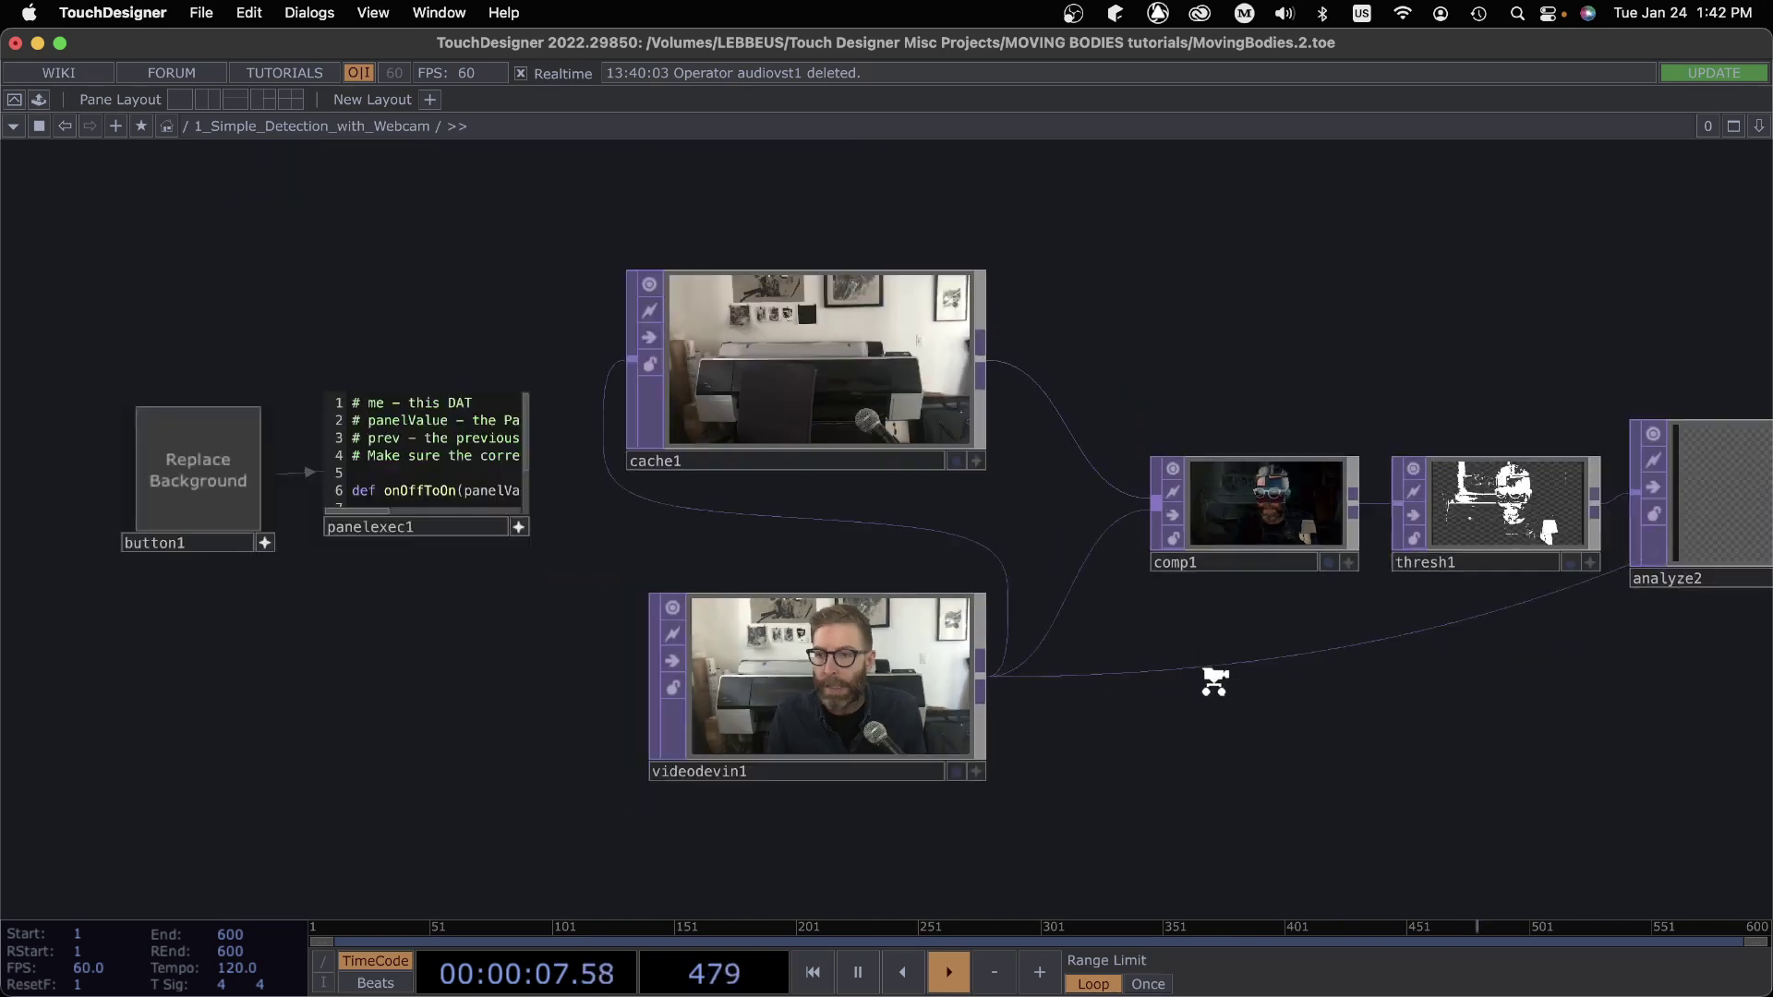
{"action": "left_click_drag", "start_coordinate": [1196, 369], "coordinate": [526, 130]}
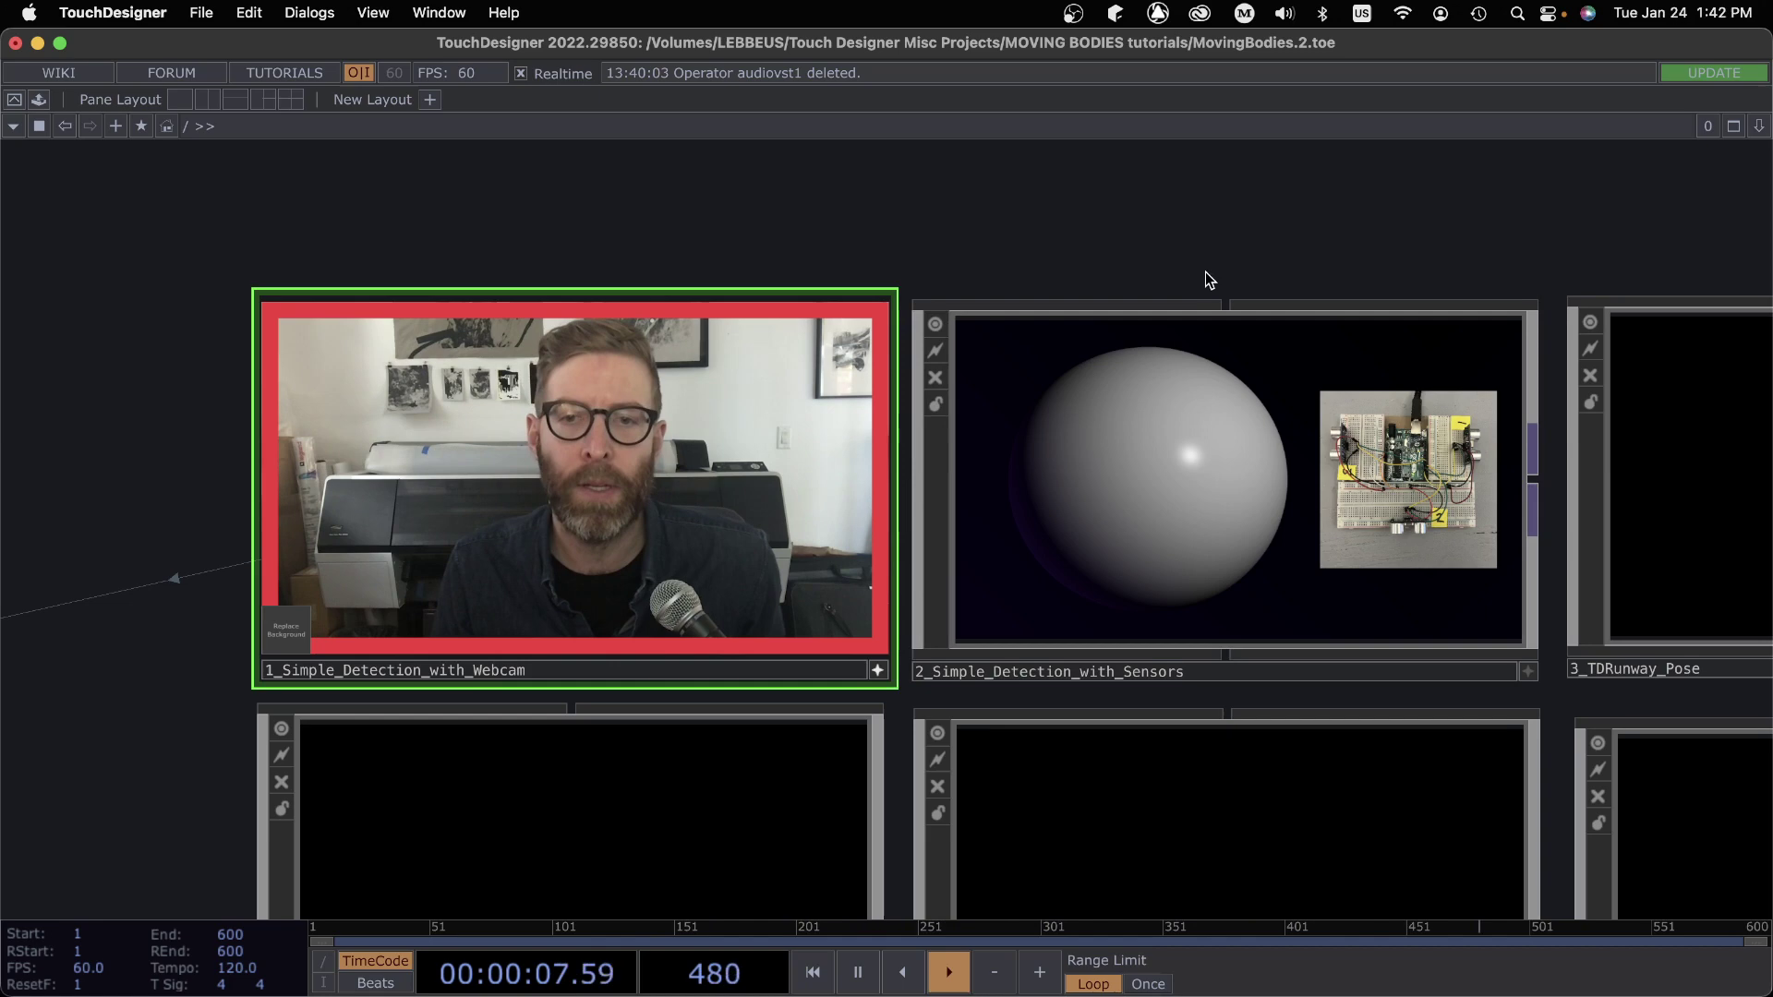
Survey the detection and pose-tracking containers in the root network, from 1_Simple_Detection_with_Webcam to 6_Kinect_Pose
{"action": "scroll", "coordinate": [1210, 273], "scroll_direction": "down", "scroll_amount": 2}
{"action": "left_click_drag", "start_coordinate": [1210, 237], "coordinate": [978, 214]}
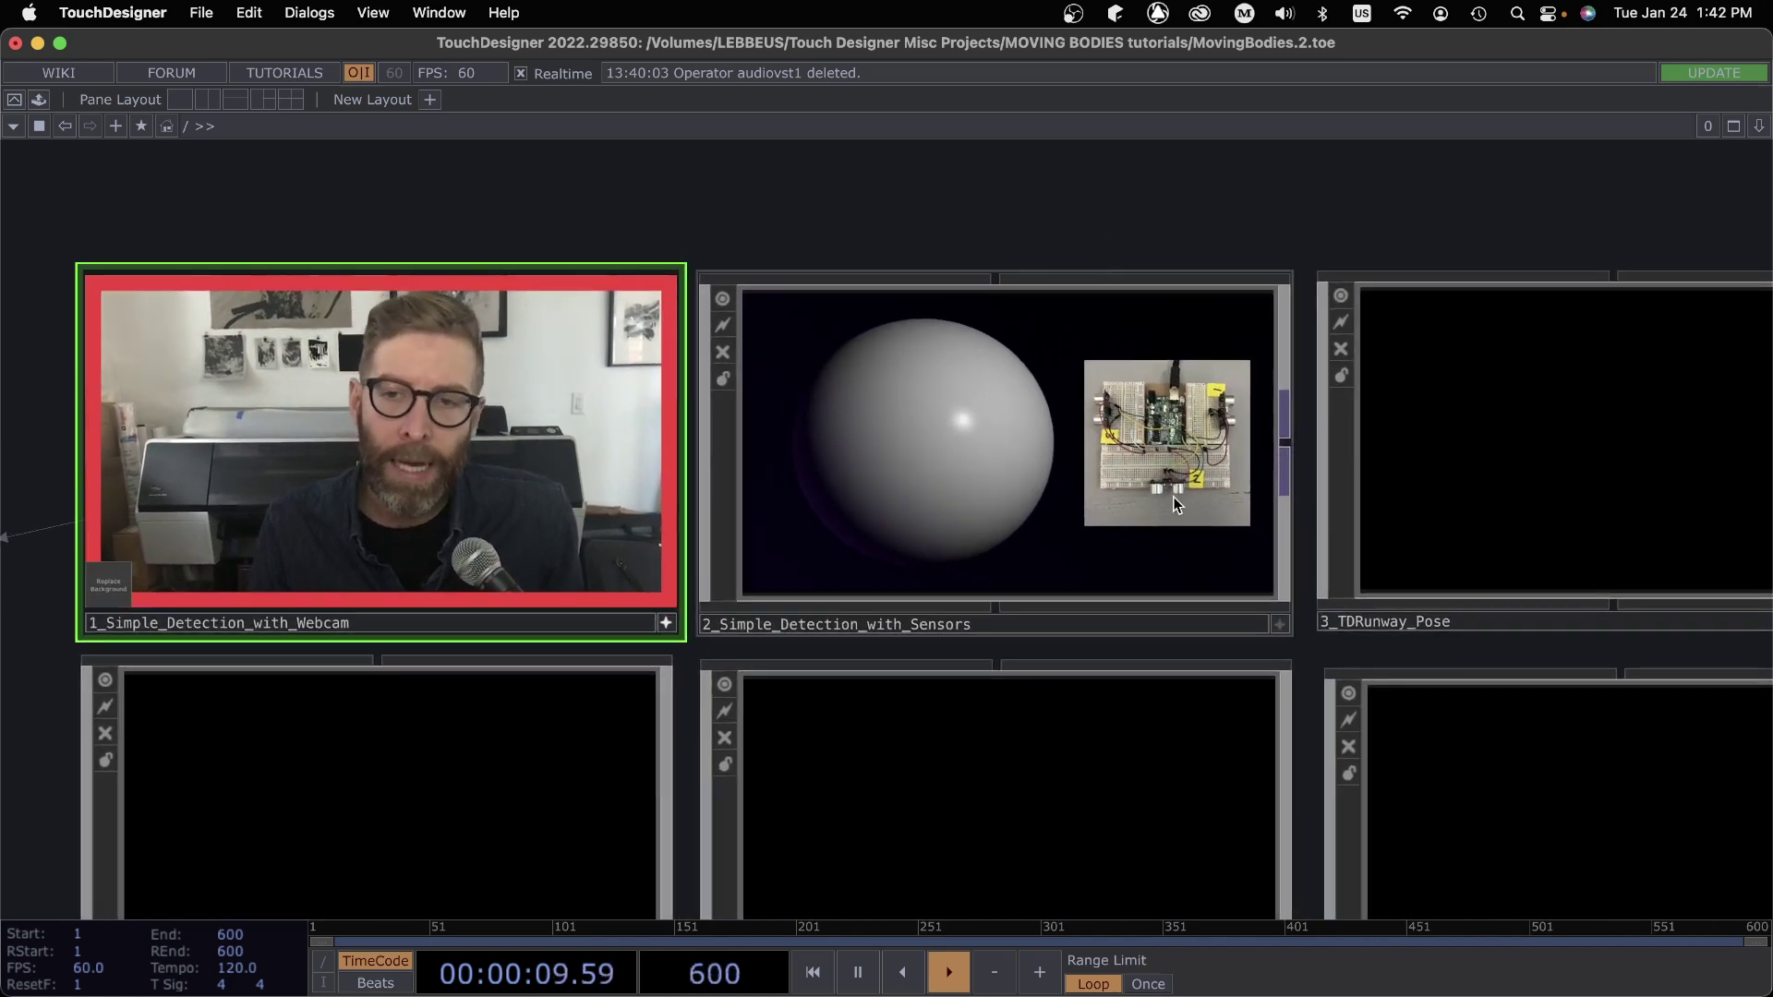
{"action": "scroll", "coordinate": [1127, 428], "scroll_direction": "down", "scroll_amount": 1}
{"action": "scroll", "coordinate": [1127, 429], "scroll_direction": "down", "scroll_amount": 5}
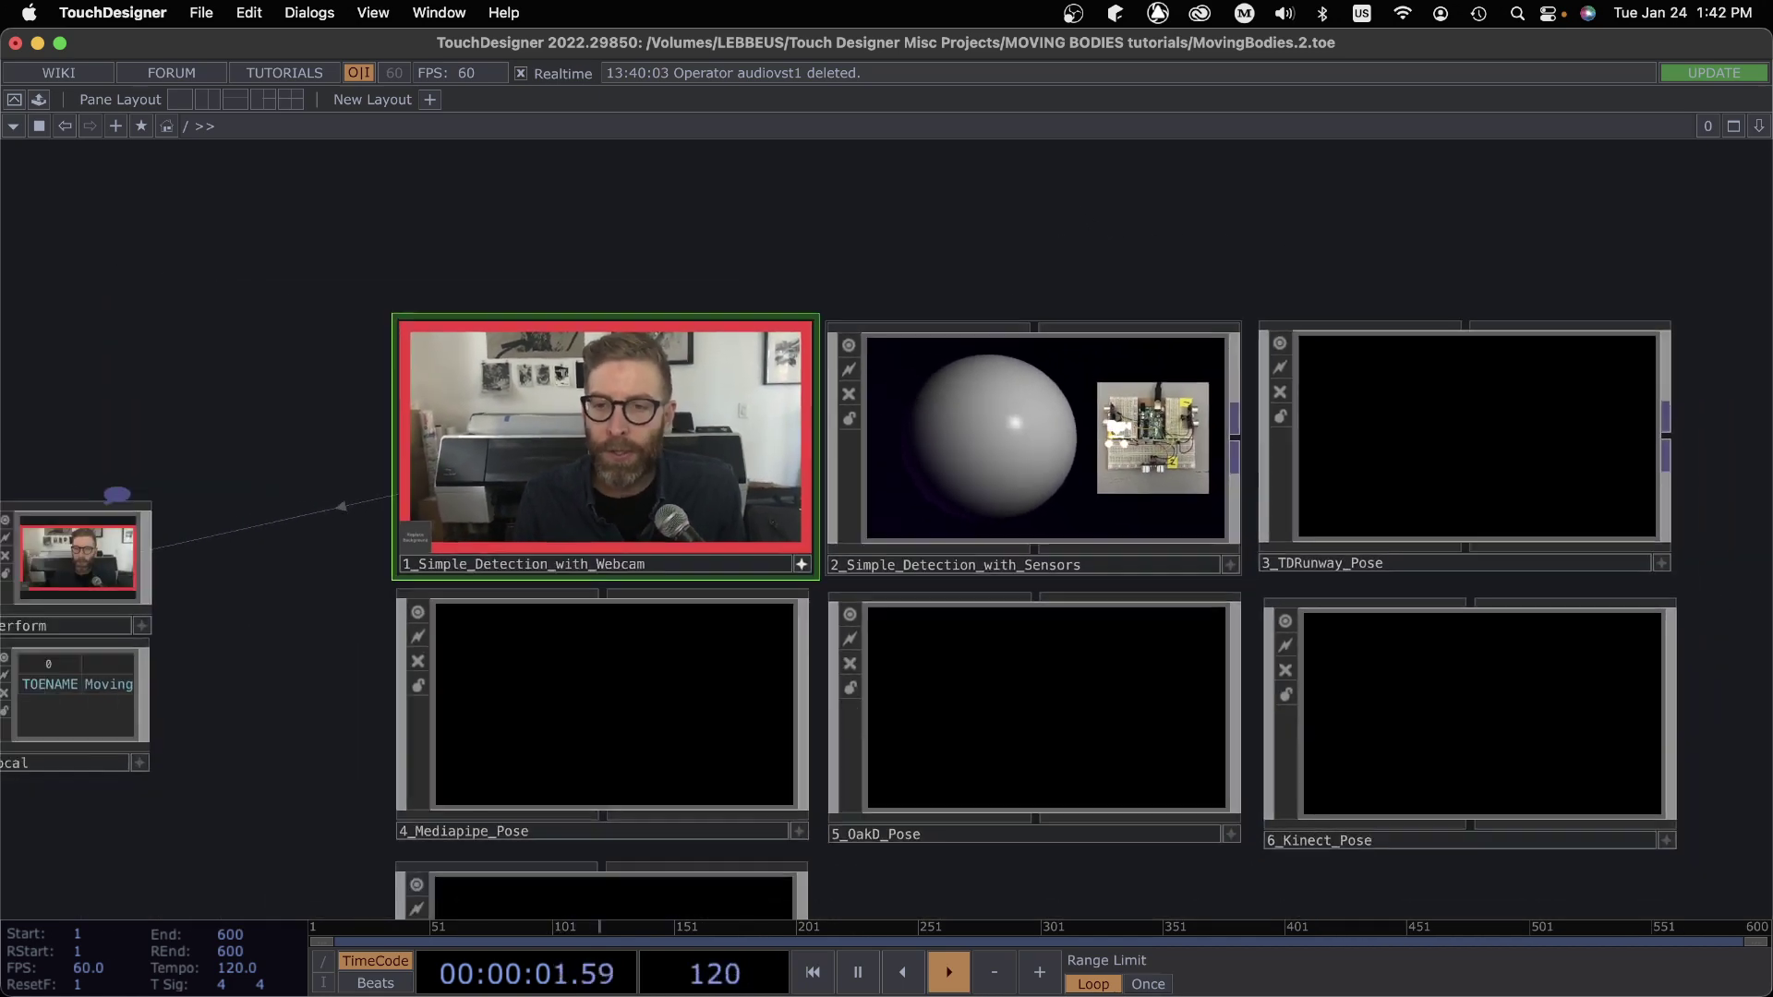
{"action": "left_click_drag", "start_coordinate": [1378, 854], "coordinate": [1361, 774]}
{"action": "scroll", "coordinate": [1274, 803], "scroll_direction": "up", "scroll_amount": 3}
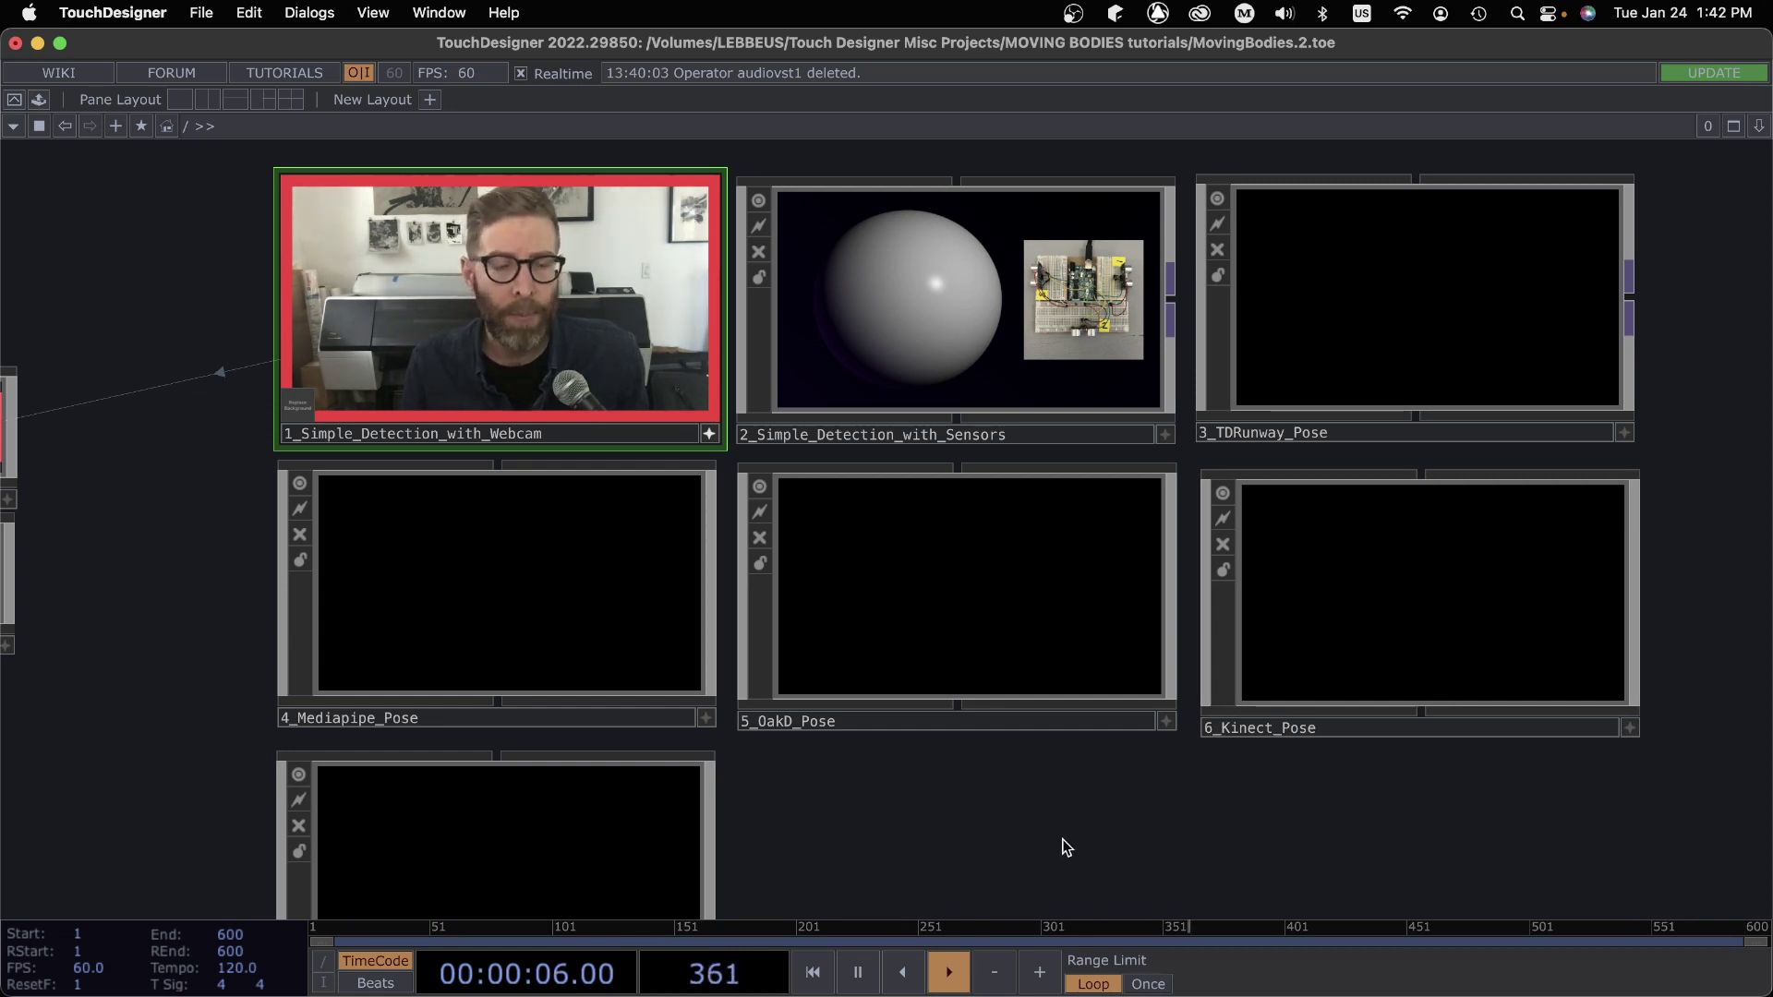
Select the containers 4_Mediapipe_Pose, 5_OakD_Pose and 3_TDRunway_Pose in turn, and view 7_ZigCam_BodyTracking
{"action": "left_click", "coordinate": [477, 580]}
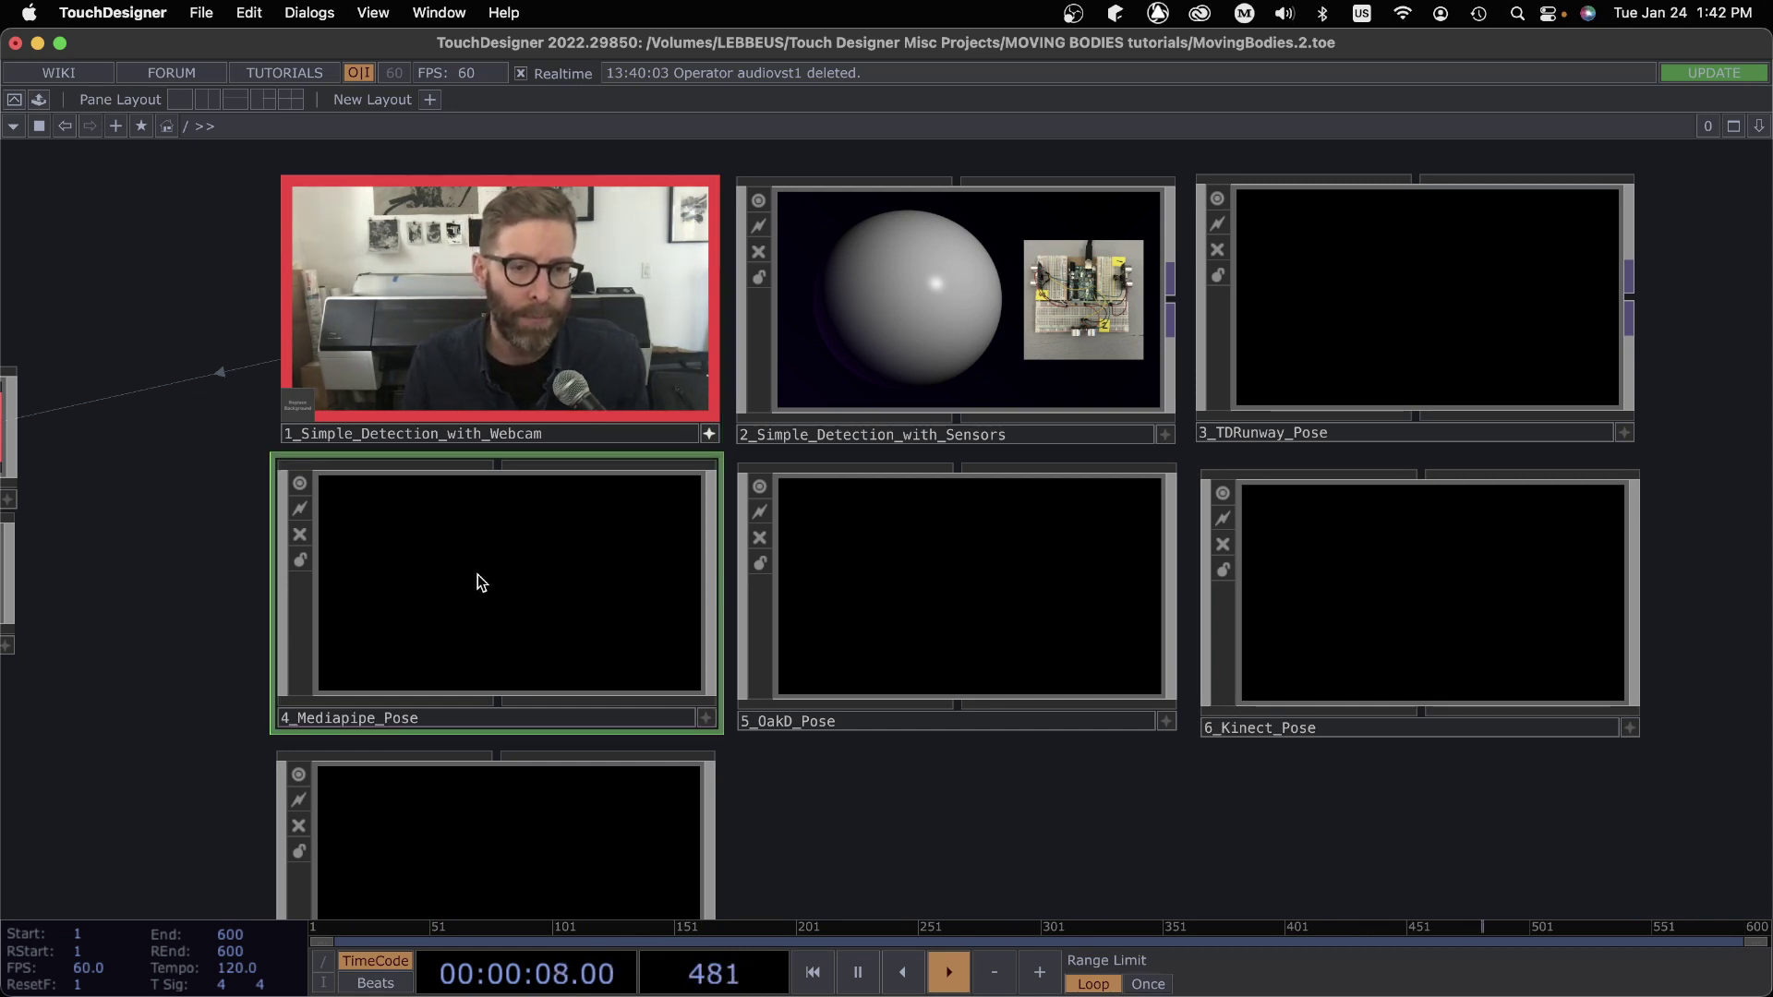
{"action": "left_click", "coordinate": [951, 584]}
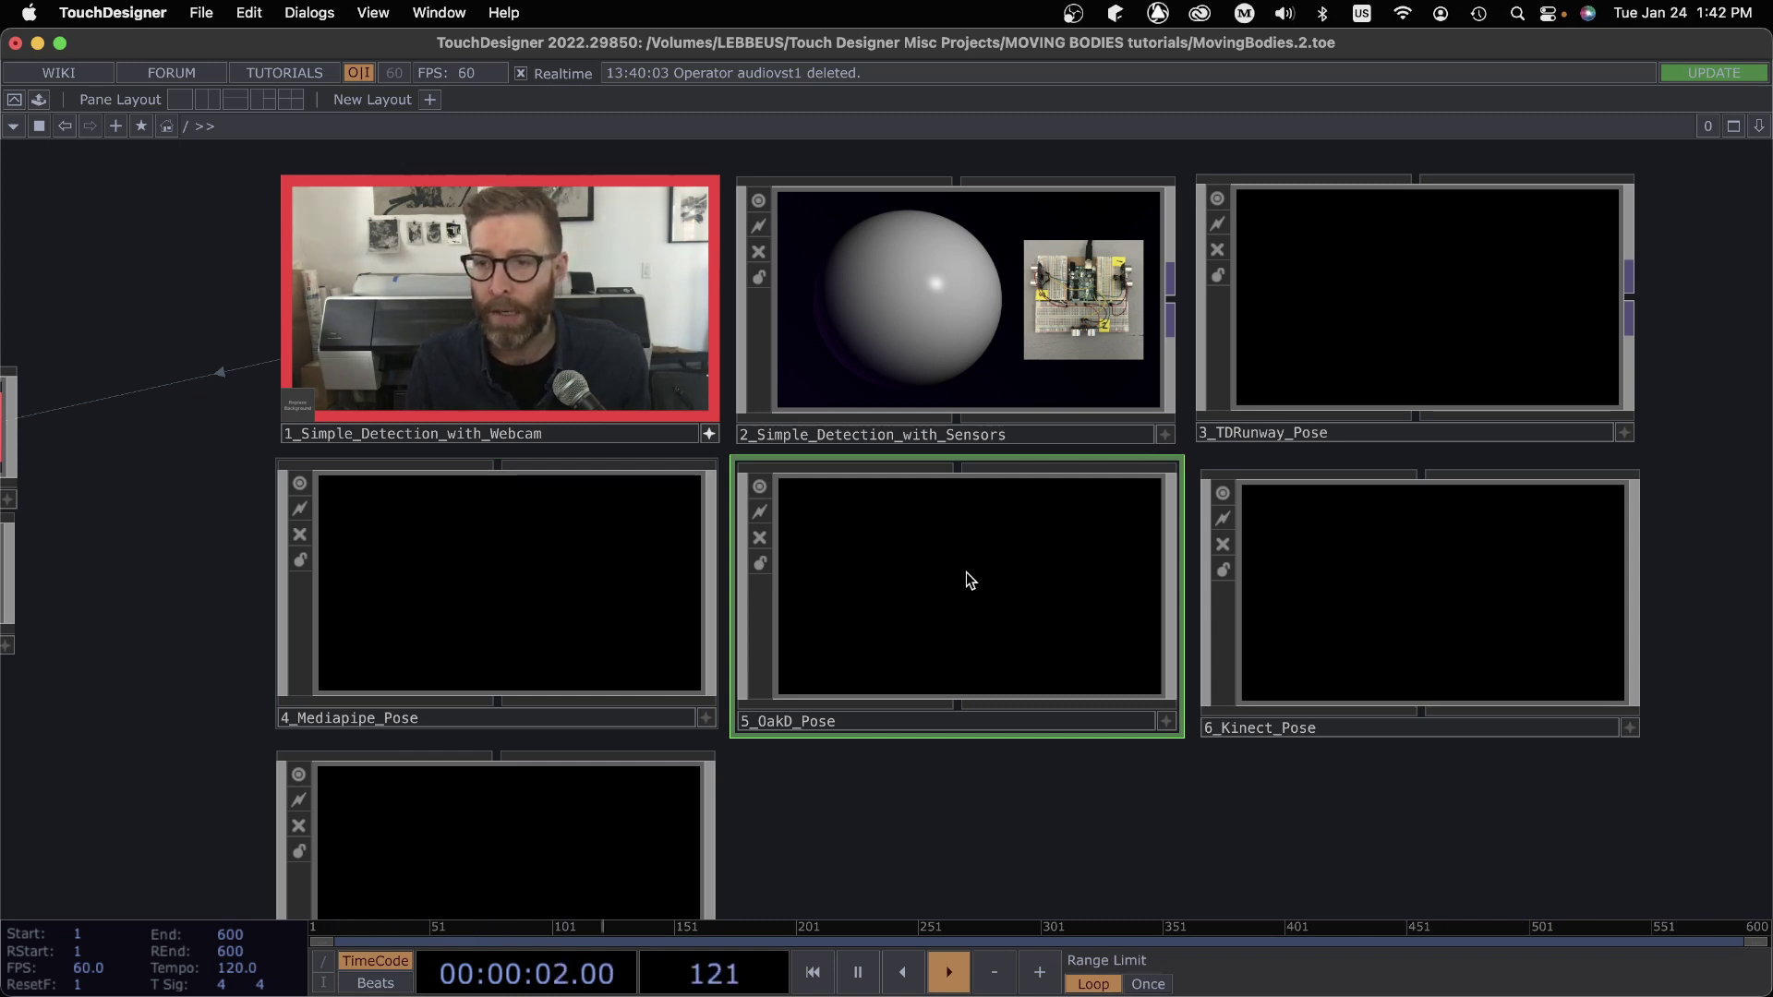
{"action": "left_click", "coordinate": [1359, 367]}
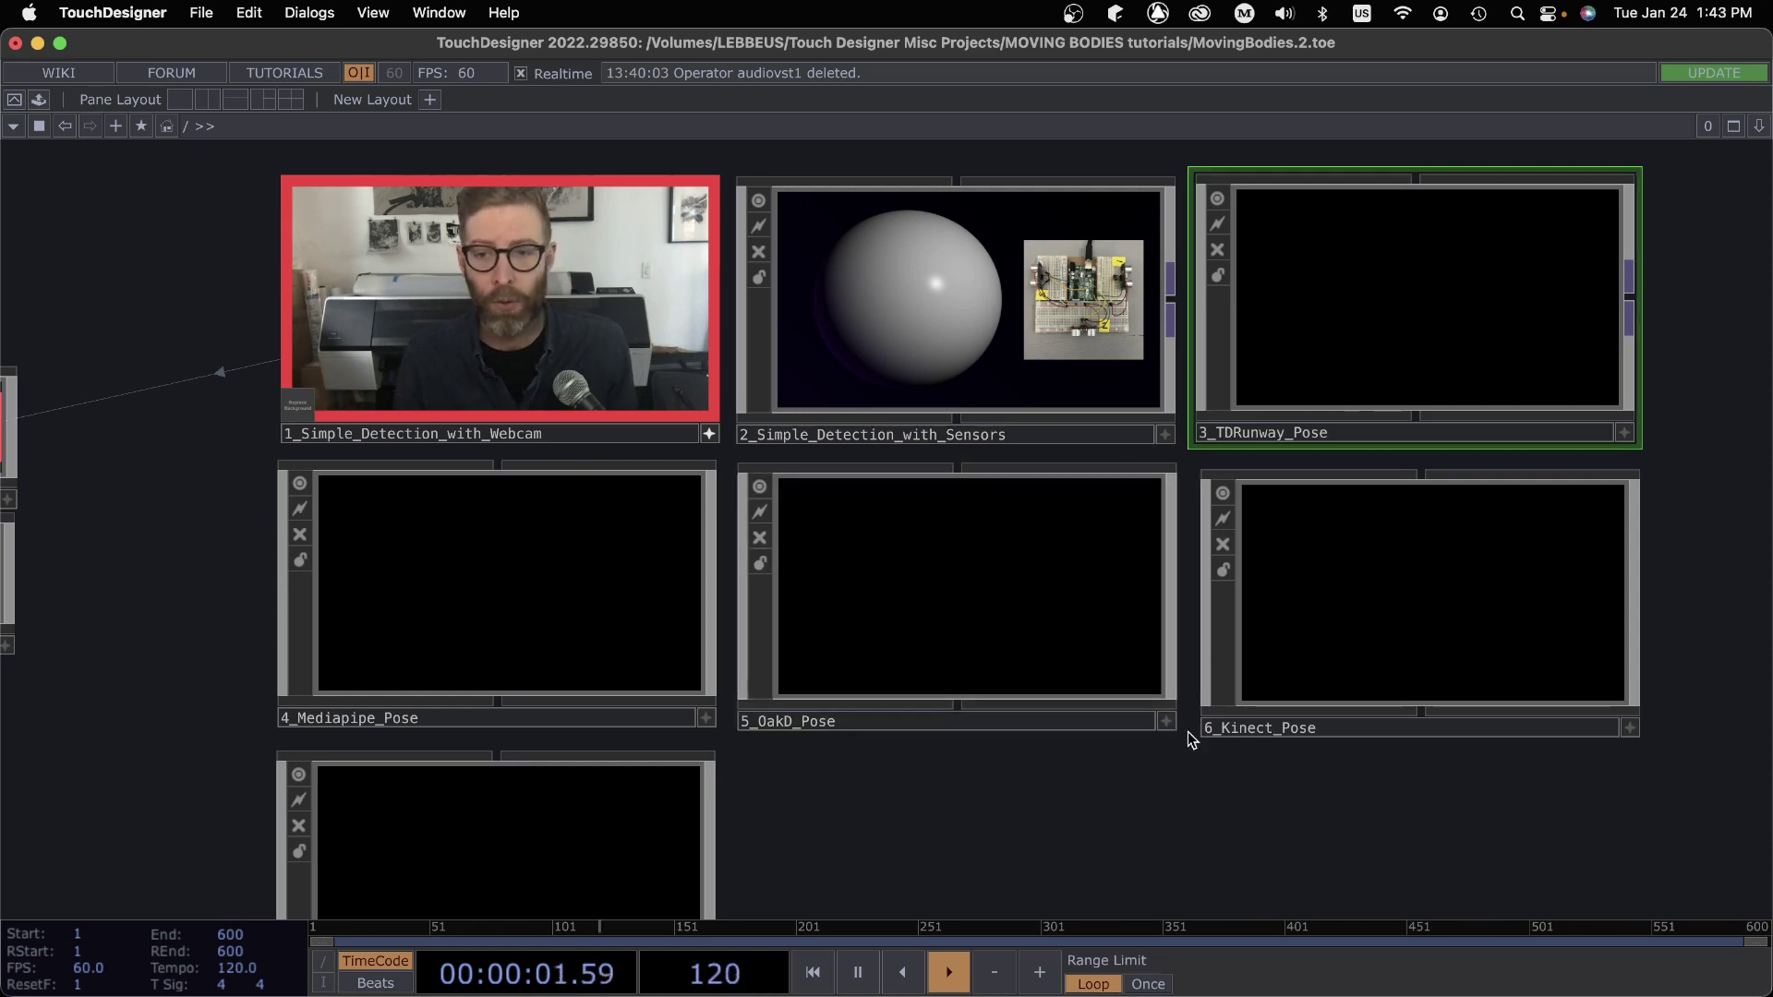
{"action": "scroll", "coordinate": [1173, 732], "scroll_direction": "down", "scroll_amount": 2}
{"action": "left_click_drag", "start_coordinate": [1188, 836], "coordinate": [1232, 536]}
{"action": "scroll", "coordinate": [625, 613], "scroll_direction": "up", "scroll_amount": 3}
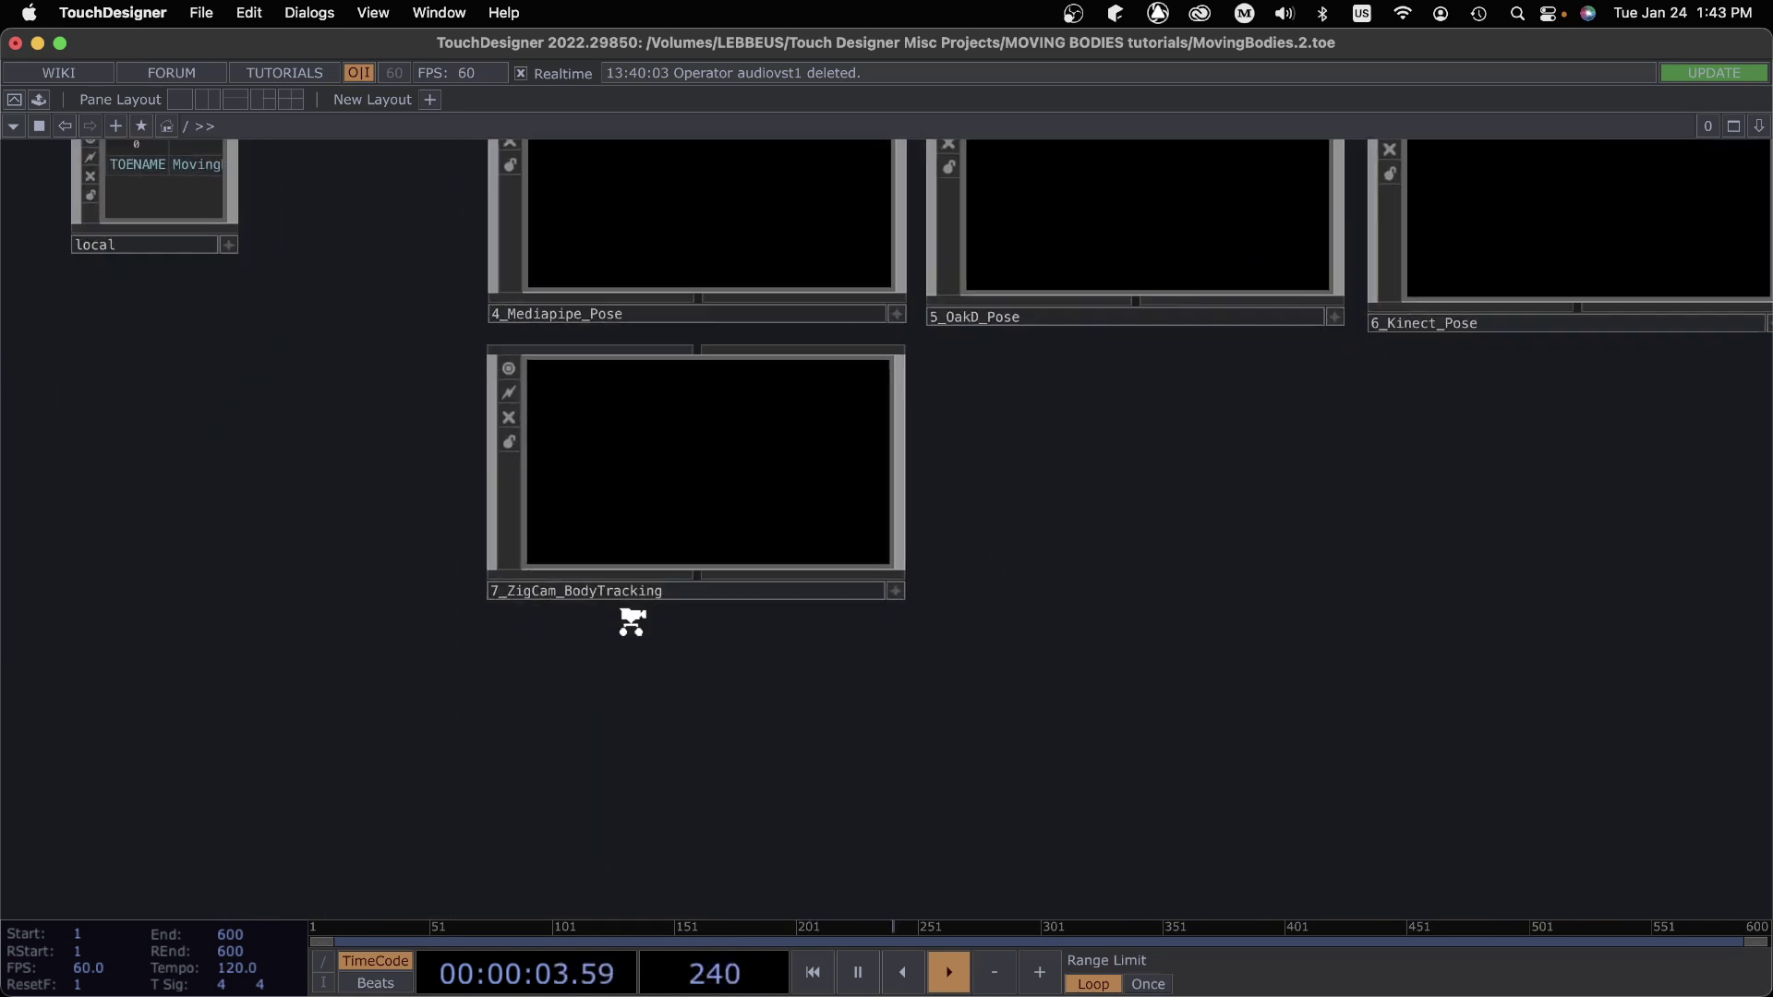
{"action": "scroll", "coordinate": [934, 424], "scroll_direction": "down", "scroll_amount": 4}
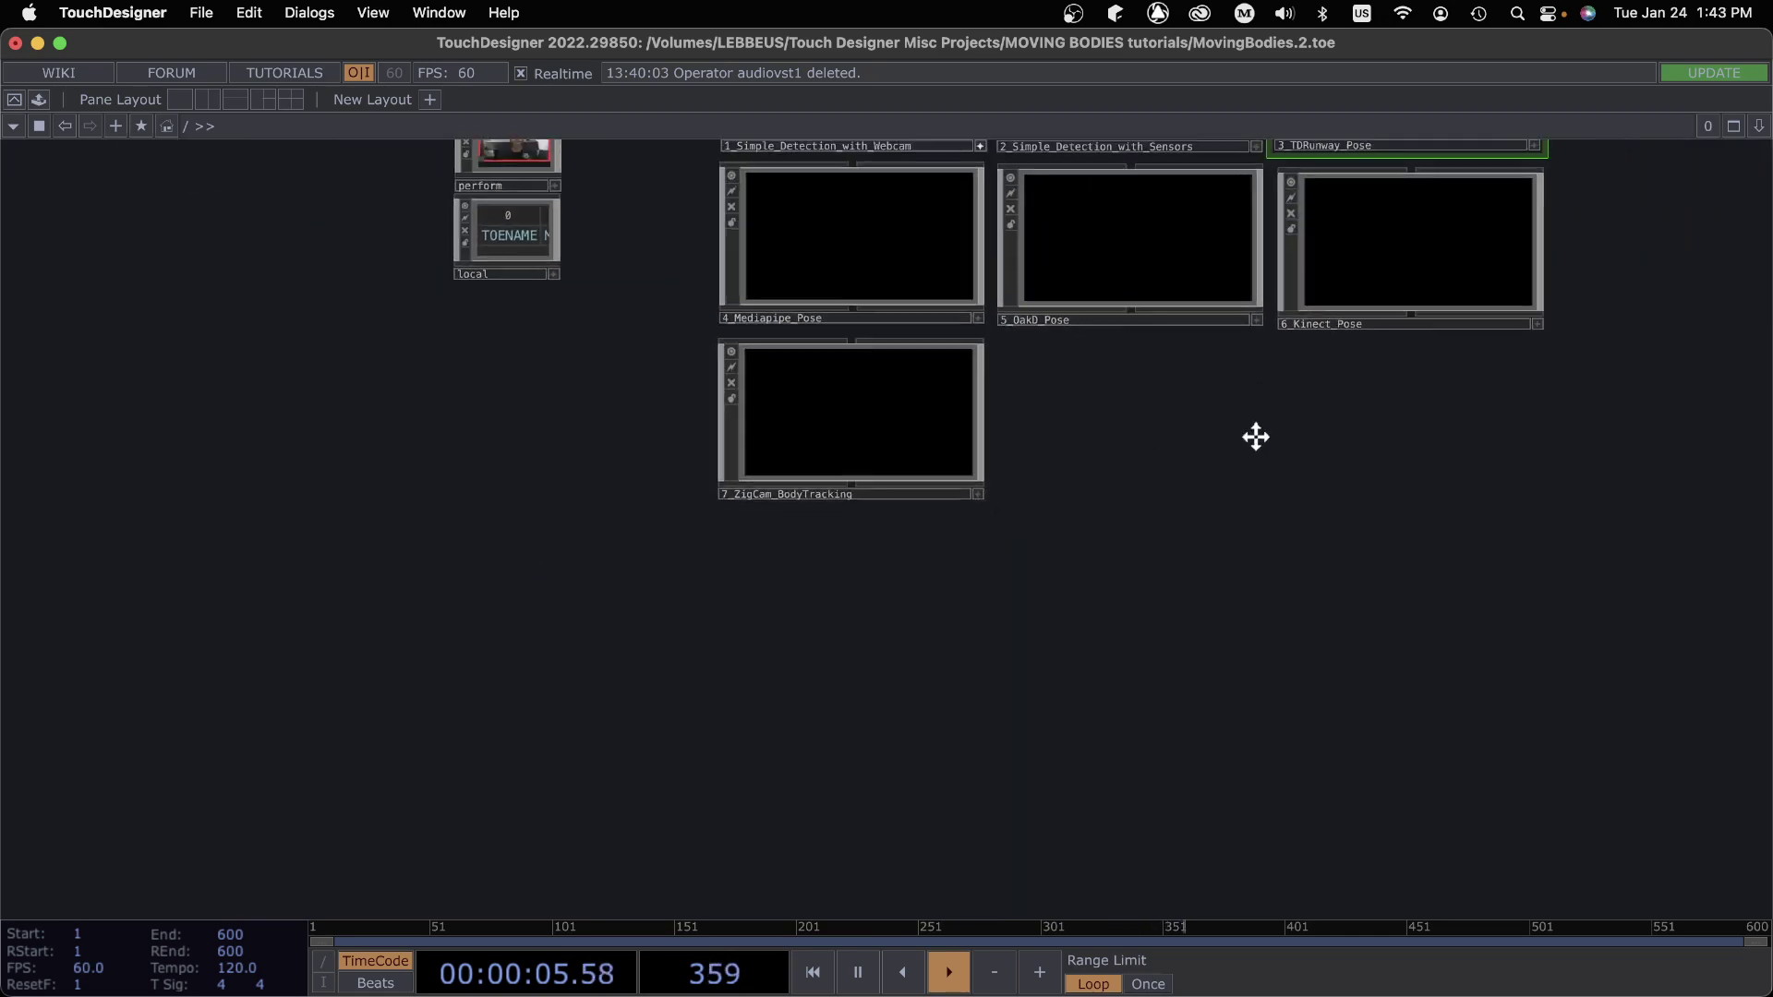
{"action": "left_click_drag", "start_coordinate": [1254, 435], "coordinate": [1221, 748]}
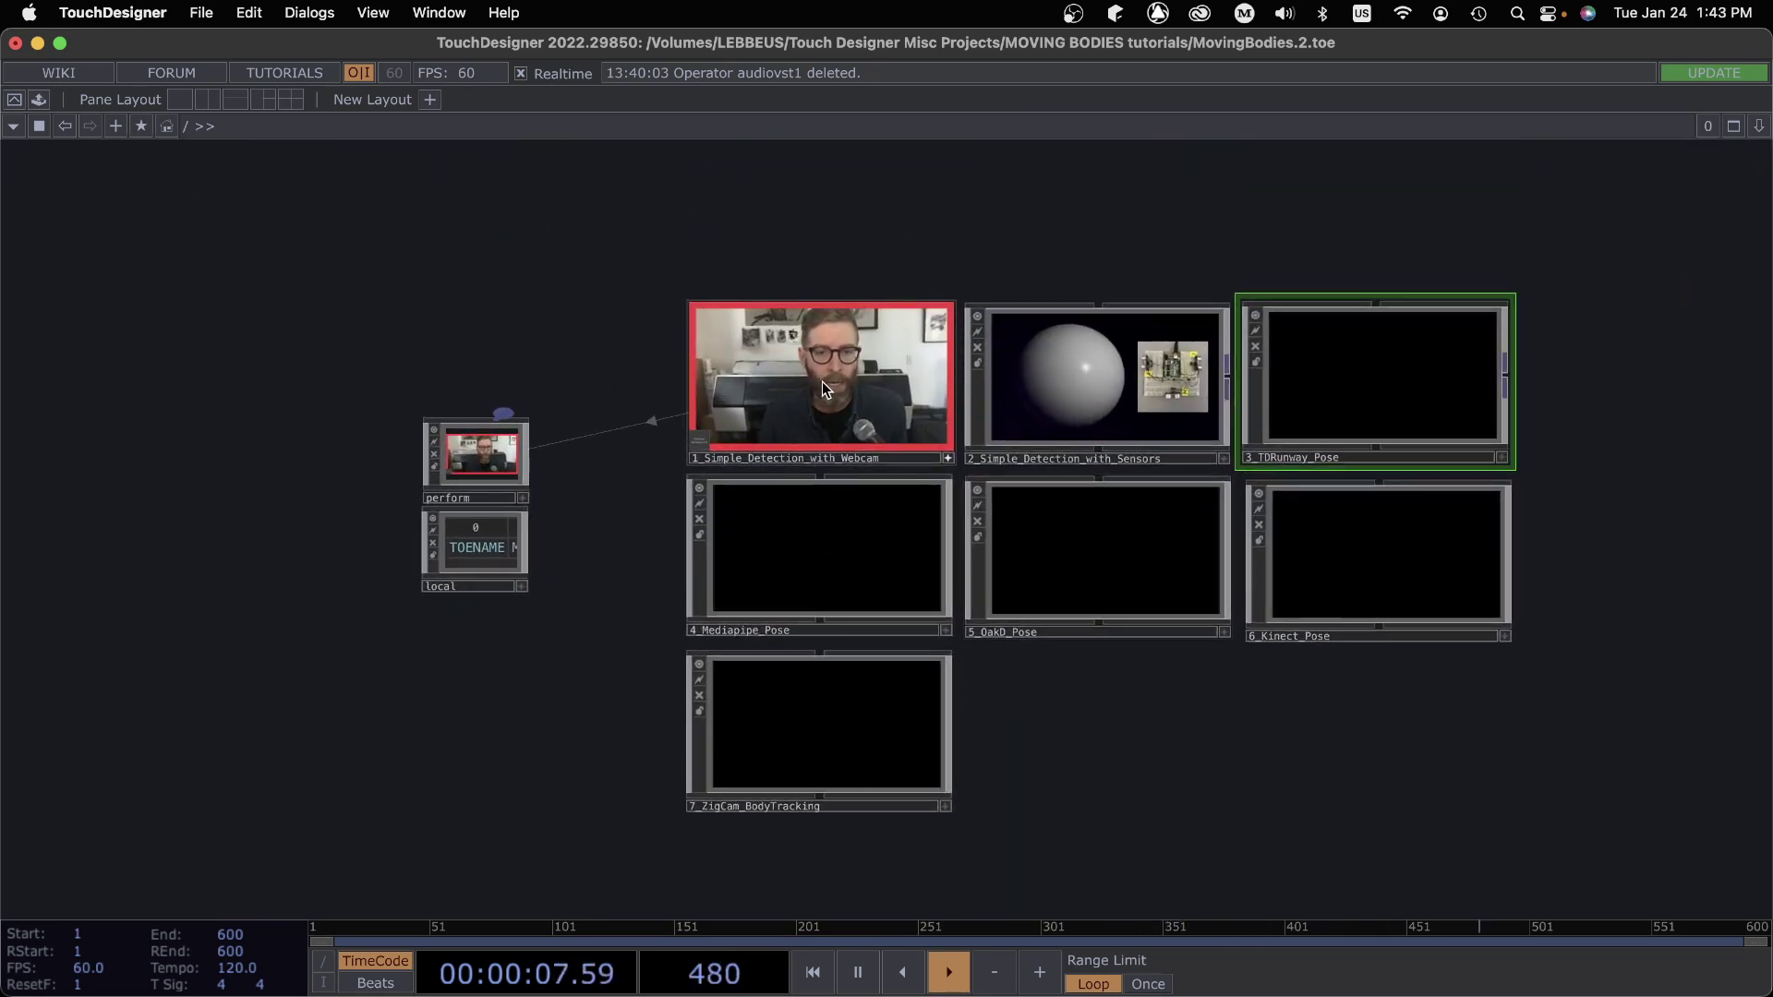
Enter the 1_Simple_Detection_with_Webcam container and frame its cache1 and videodevin1 operators
{"action": "key", "text": "i"}
{"action": "scroll", "coordinate": [412, 656], "scroll_direction": "up", "scroll_amount": 5}
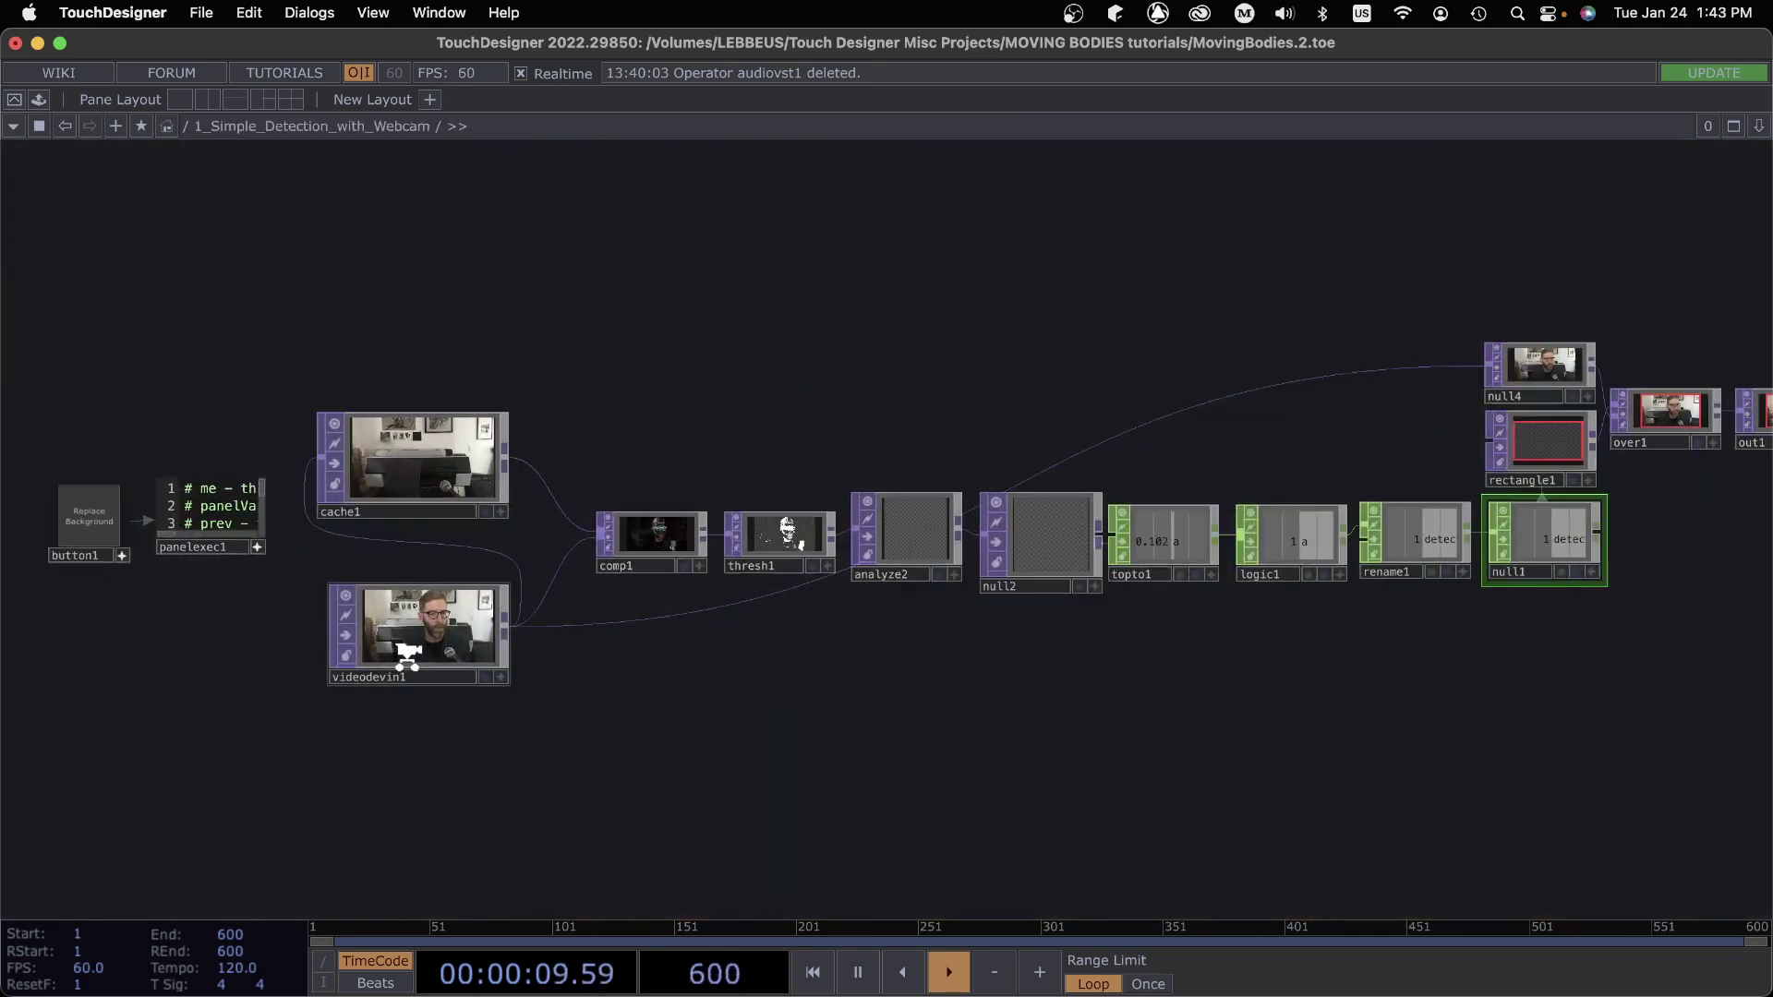
{"action": "left_click_drag", "start_coordinate": [1059, 708], "coordinate": [1385, 893]}
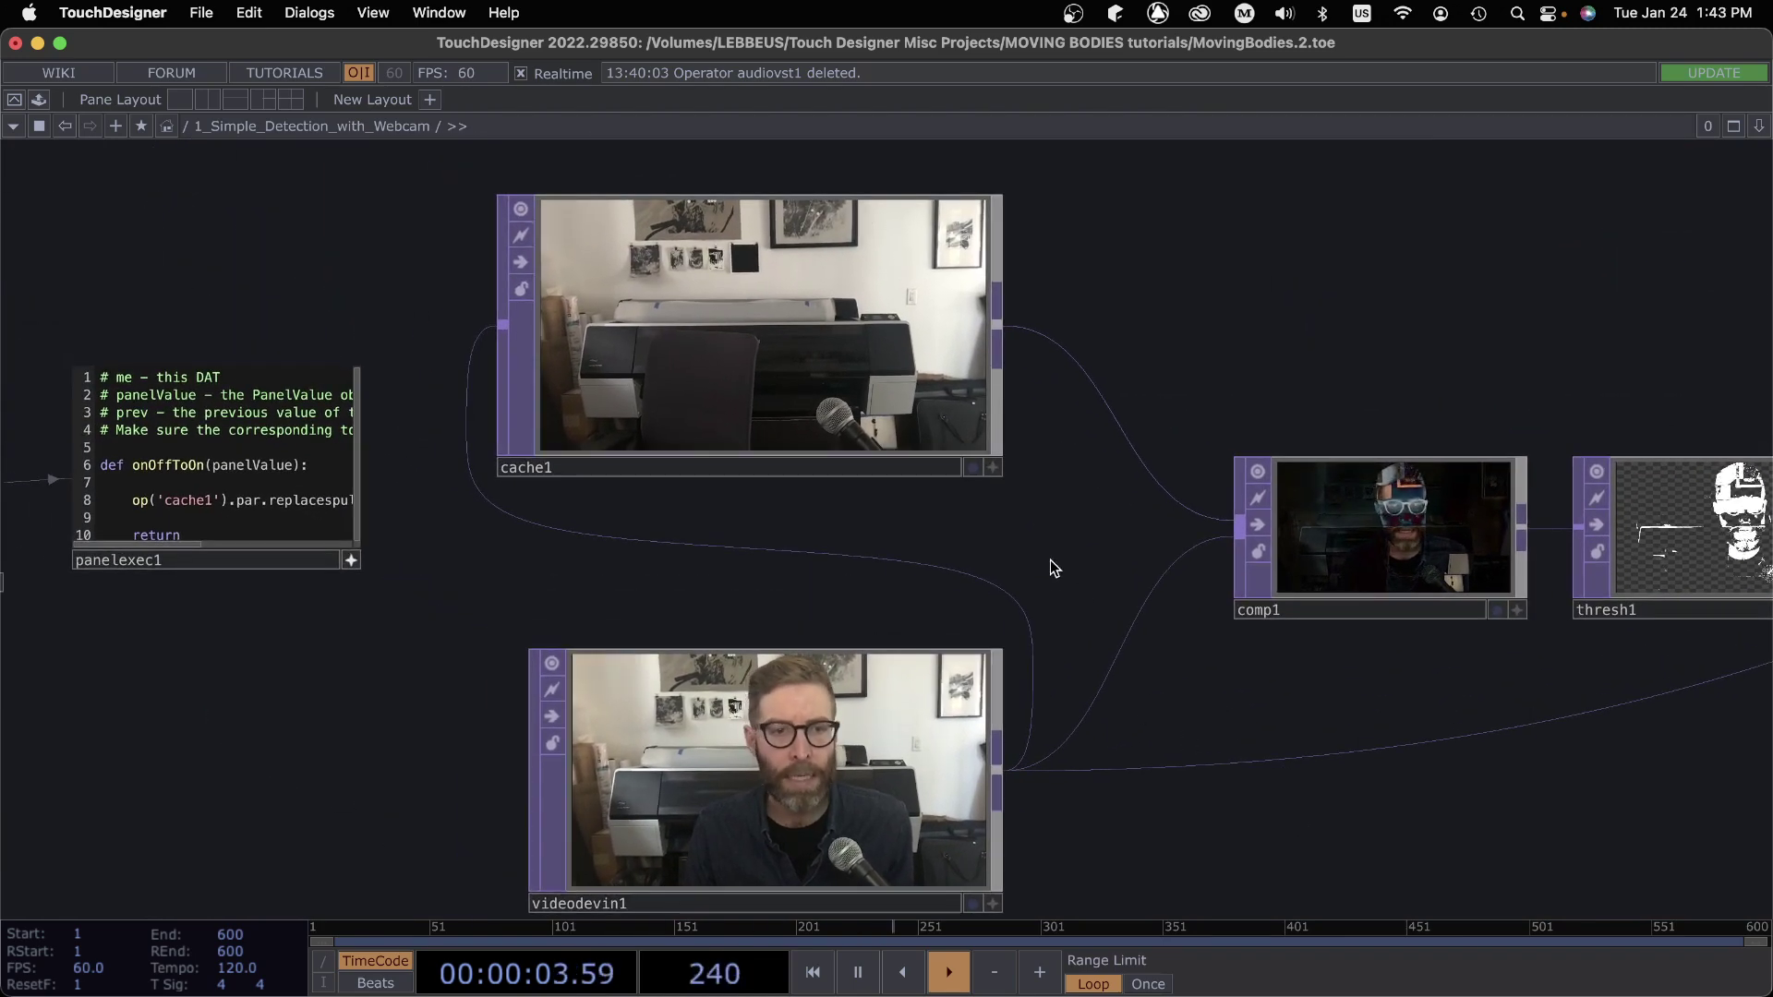
Select cache1 and comp1 in turn to compare the stored background frame with the composite
{"action": "left_click", "coordinate": [728, 340]}
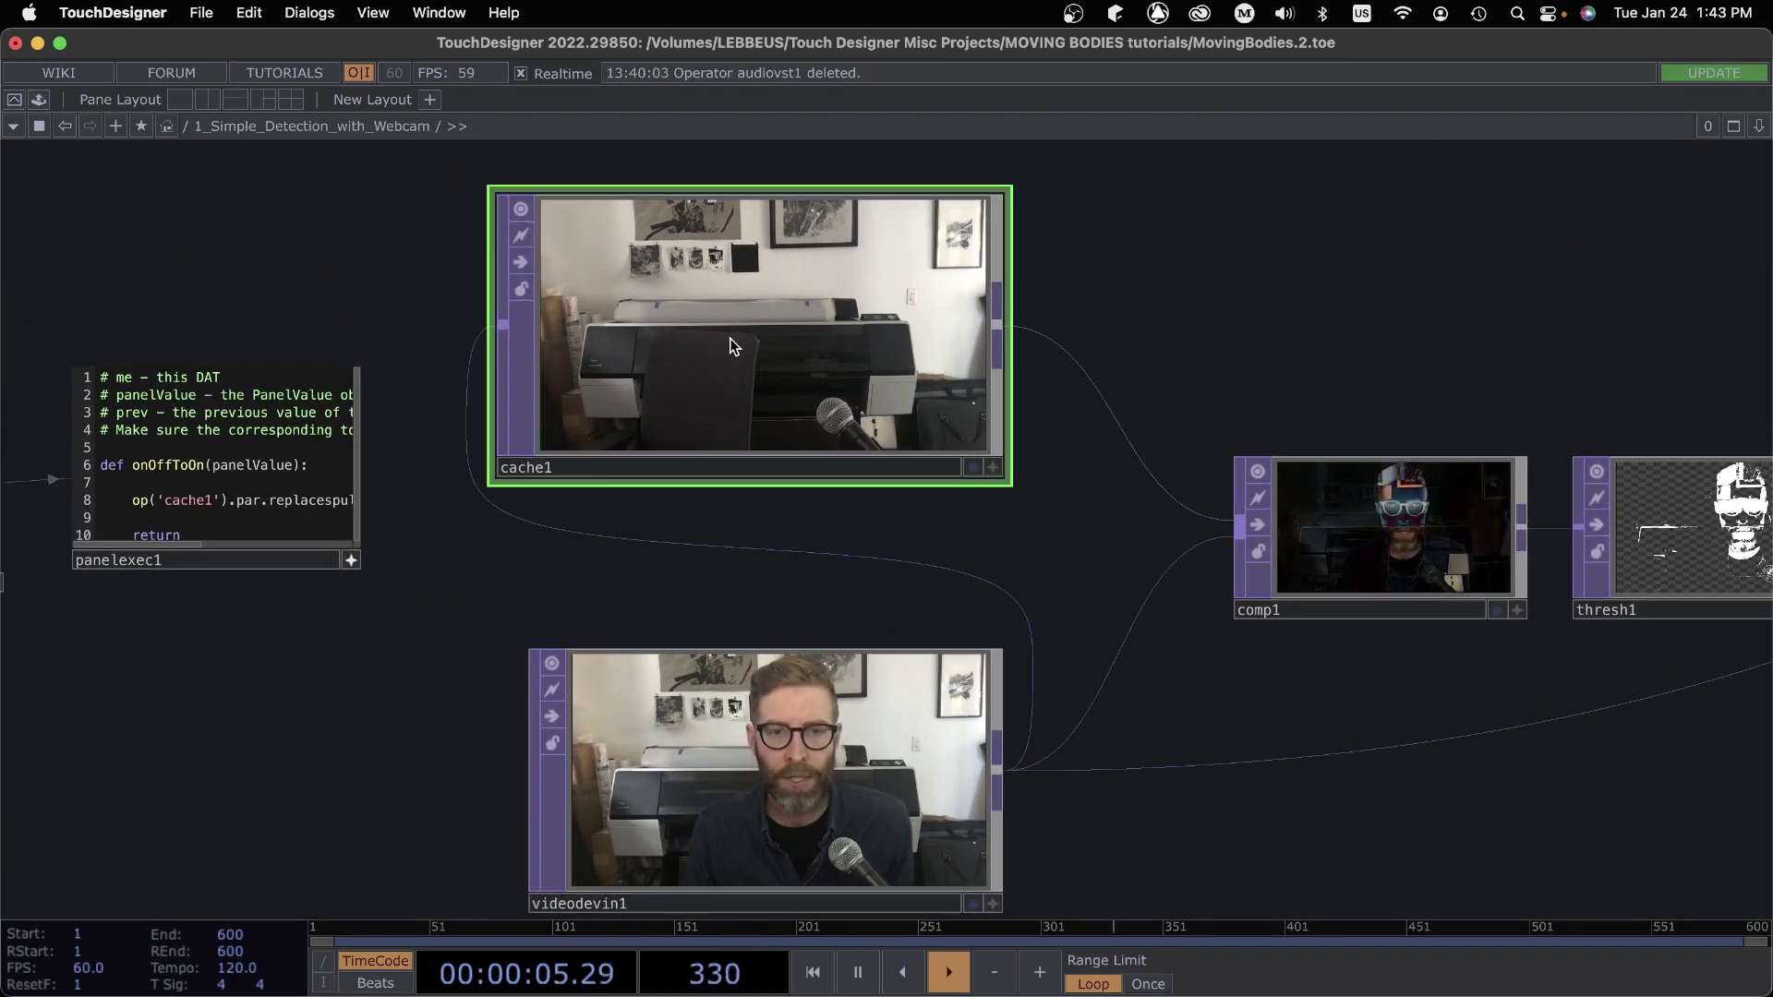
{"action": "left_click", "coordinate": [1374, 549]}
{"action": "scroll", "coordinate": [1047, 714], "scroll_direction": "right", "scroll_amount": 3}
{"action": "scroll", "coordinate": [1047, 714], "scroll_direction": "right", "scroll_amount": 2}
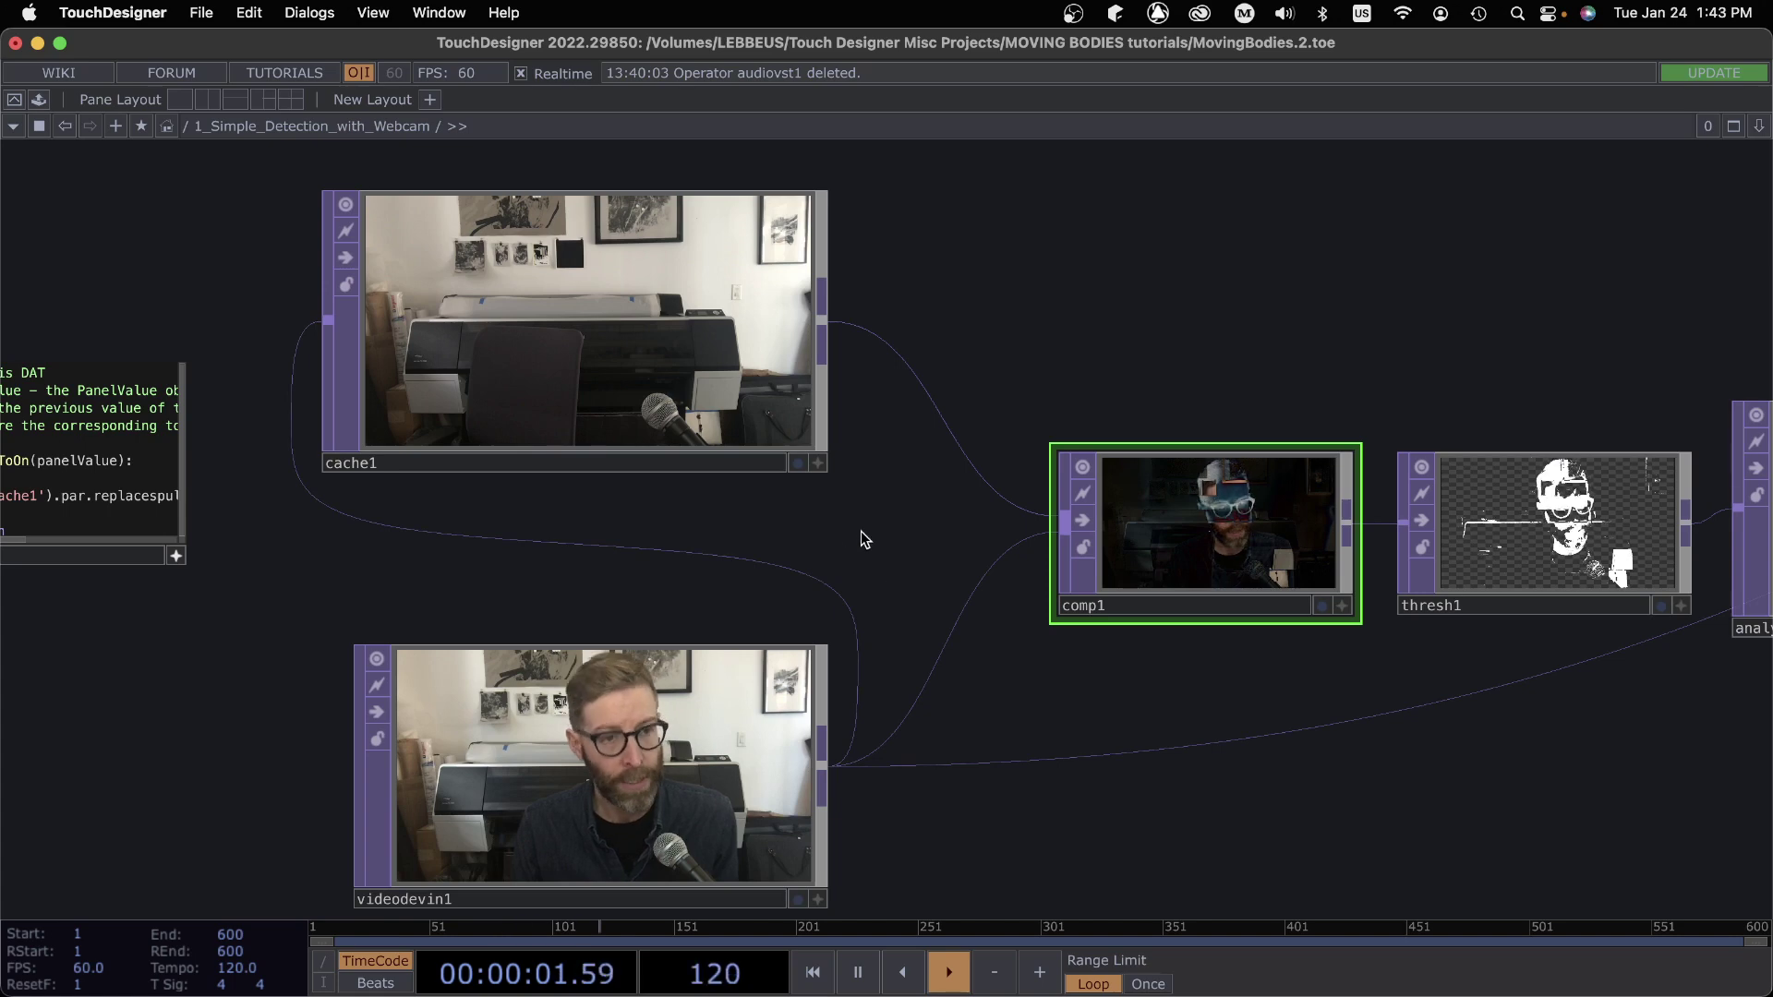
Select cache1, show its parameters to review the cache settings, and hide them again
{"action": "scroll", "coordinate": [868, 536], "scroll_direction": "left", "scroll_amount": 3}
{"action": "left_click", "coordinate": [736, 407]}
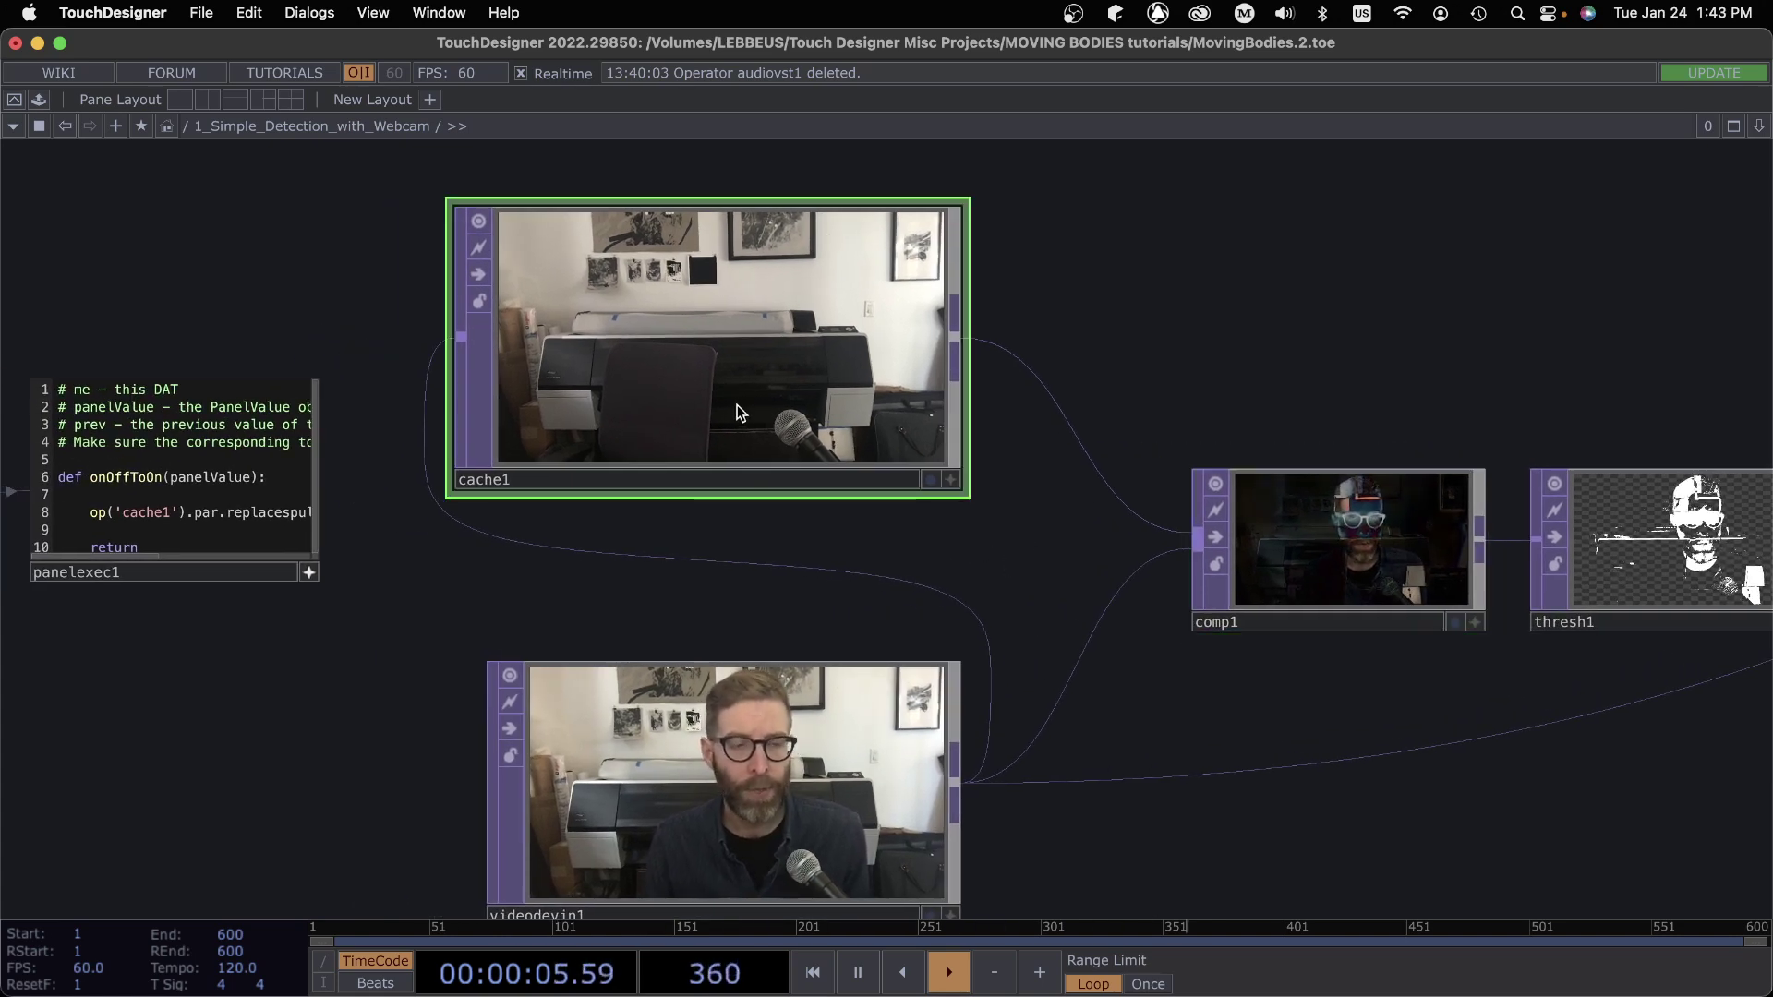
{"action": "left_click", "coordinate": [503, 12]}
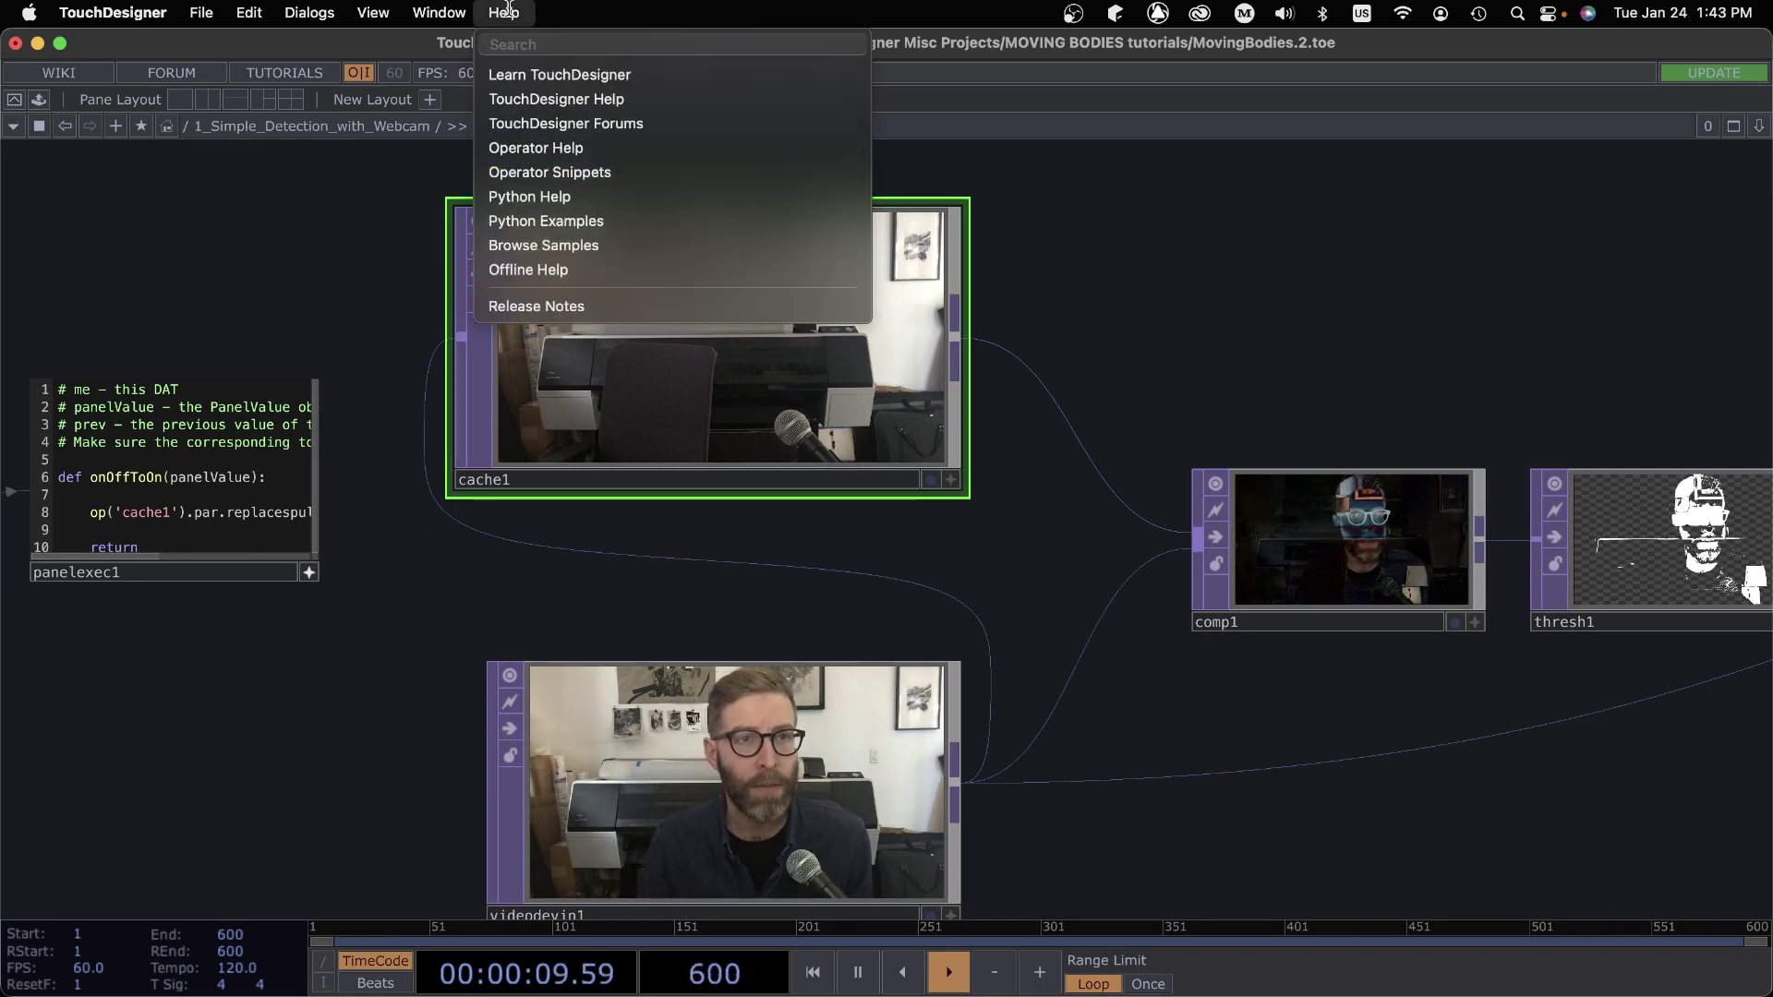
{"action": "left_click", "coordinate": [506, 12]}
{"action": "scroll", "coordinate": [1071, 574], "scroll_direction": "right", "scroll_amount": 5}
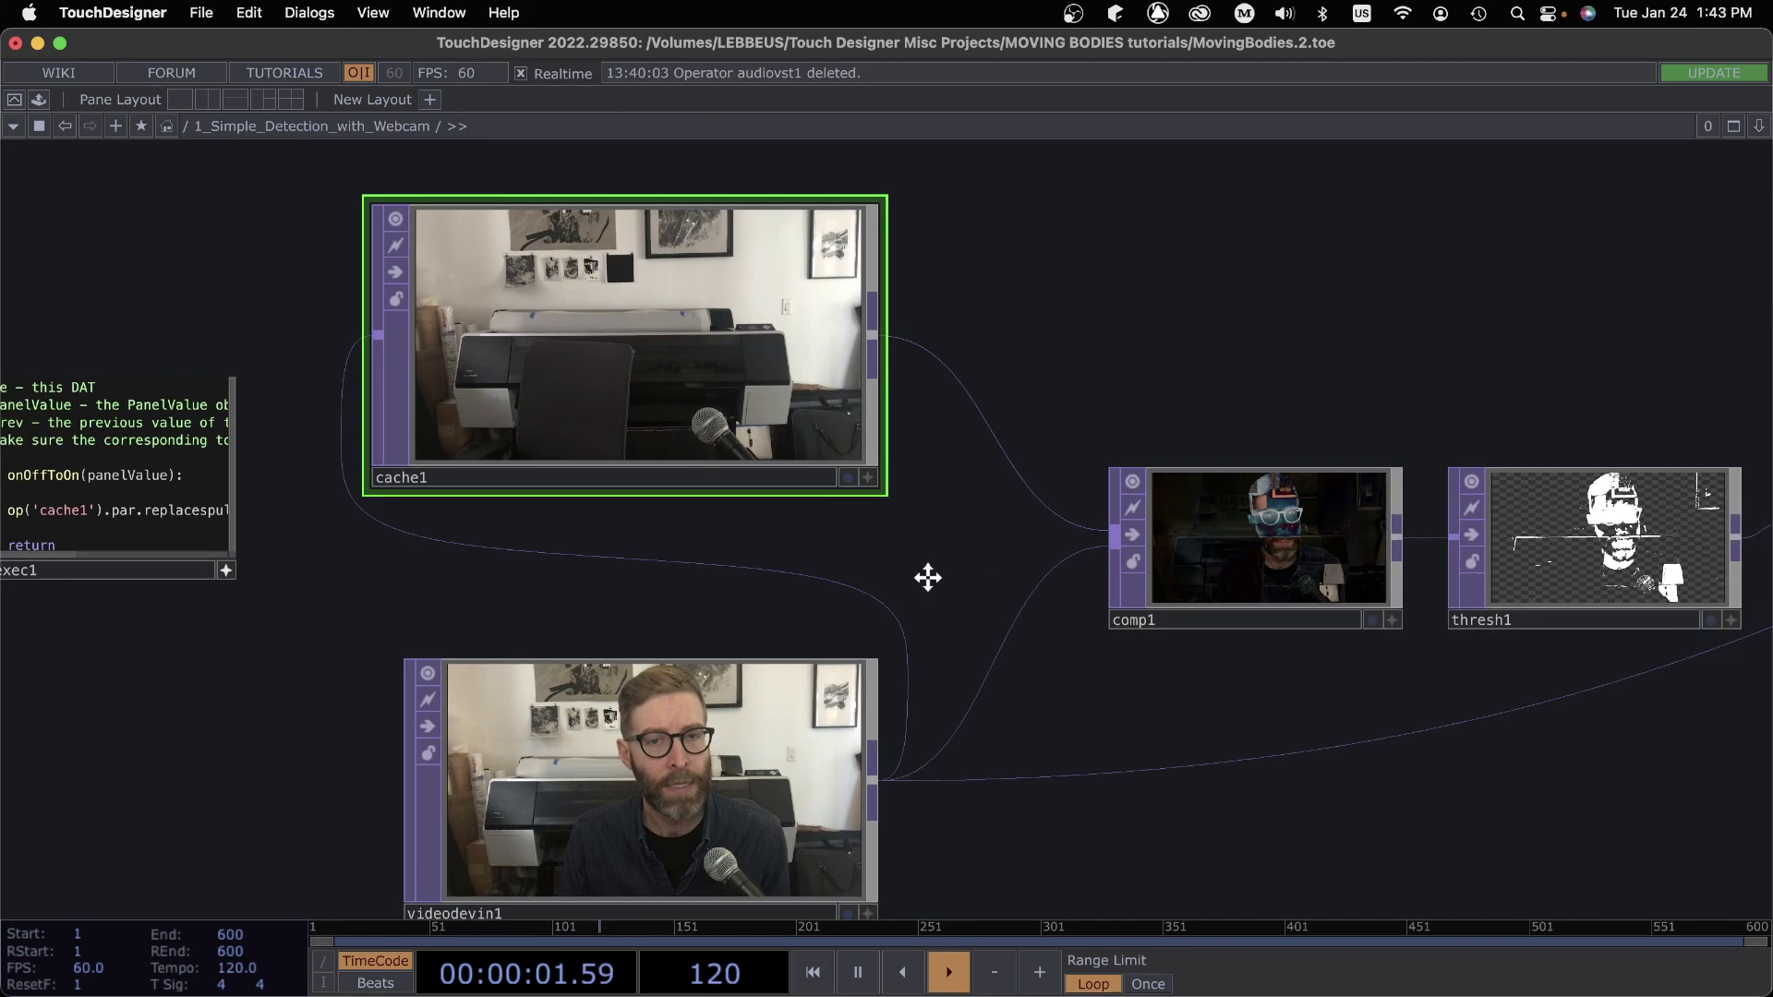
{"action": "key", "text": "p"}
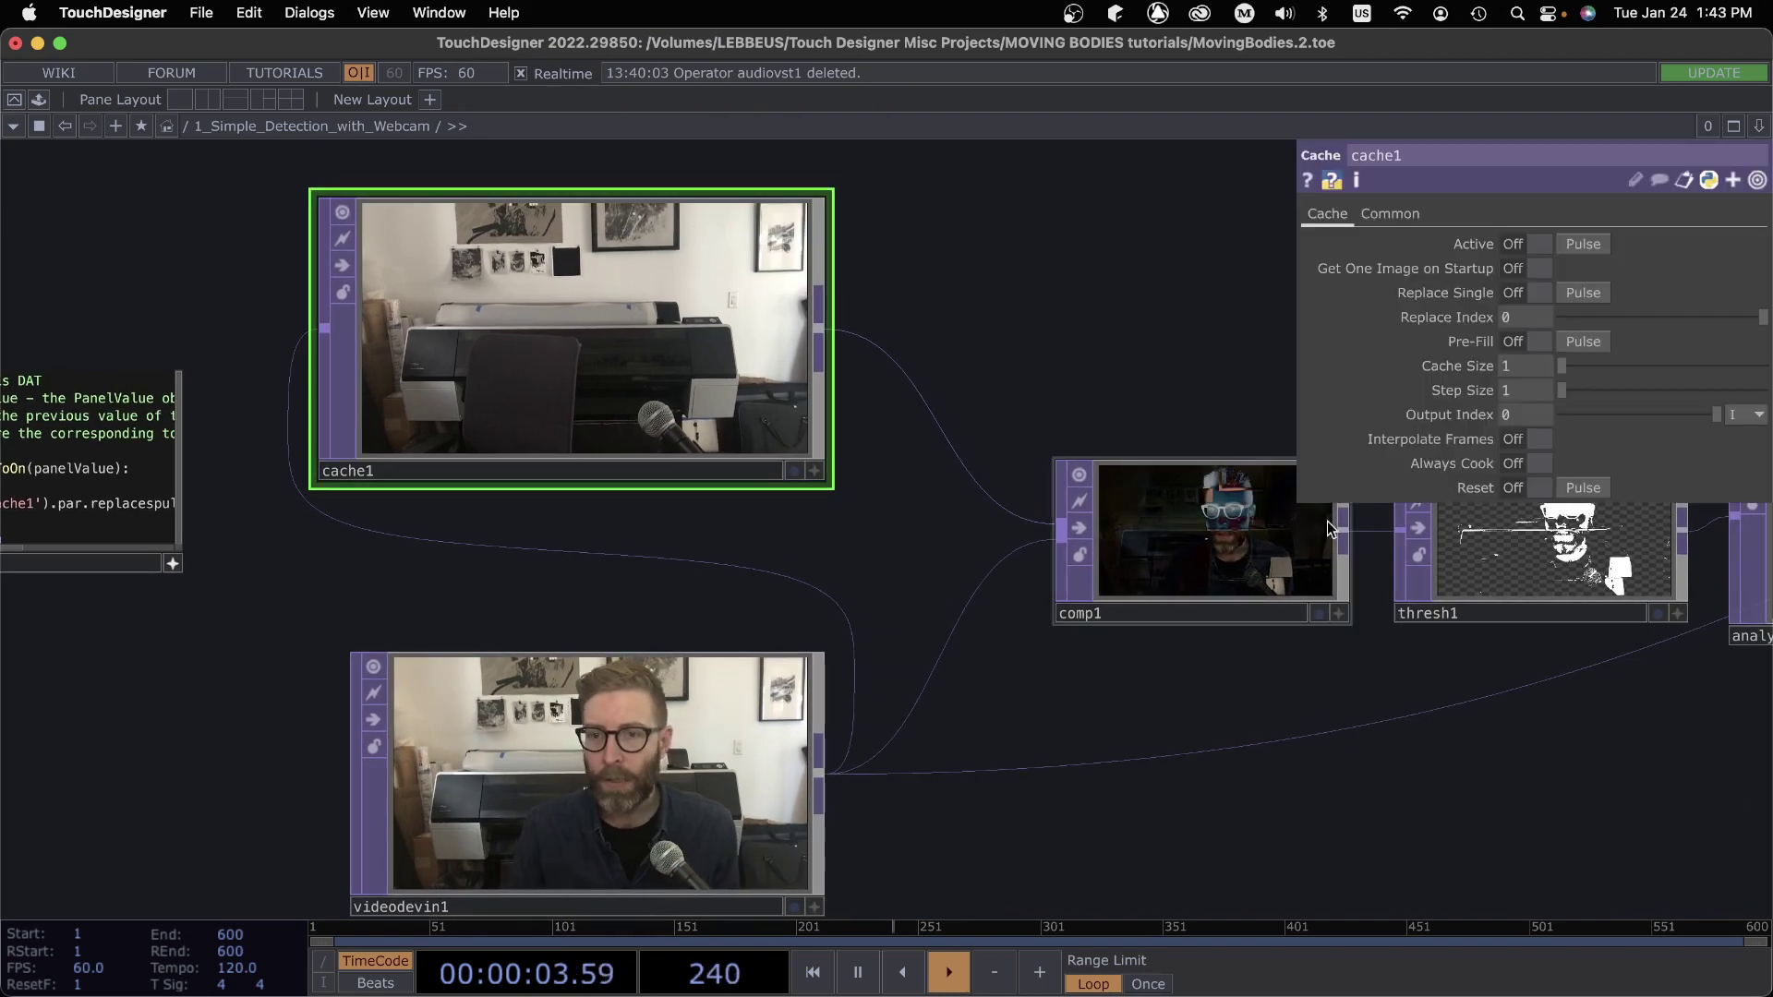
{"action": "scroll", "coordinate": [1247, 515], "scroll_direction": "up", "scroll_amount": 4}
{"action": "scroll", "coordinate": [1247, 514], "scroll_direction": "left", "scroll_amount": 5}
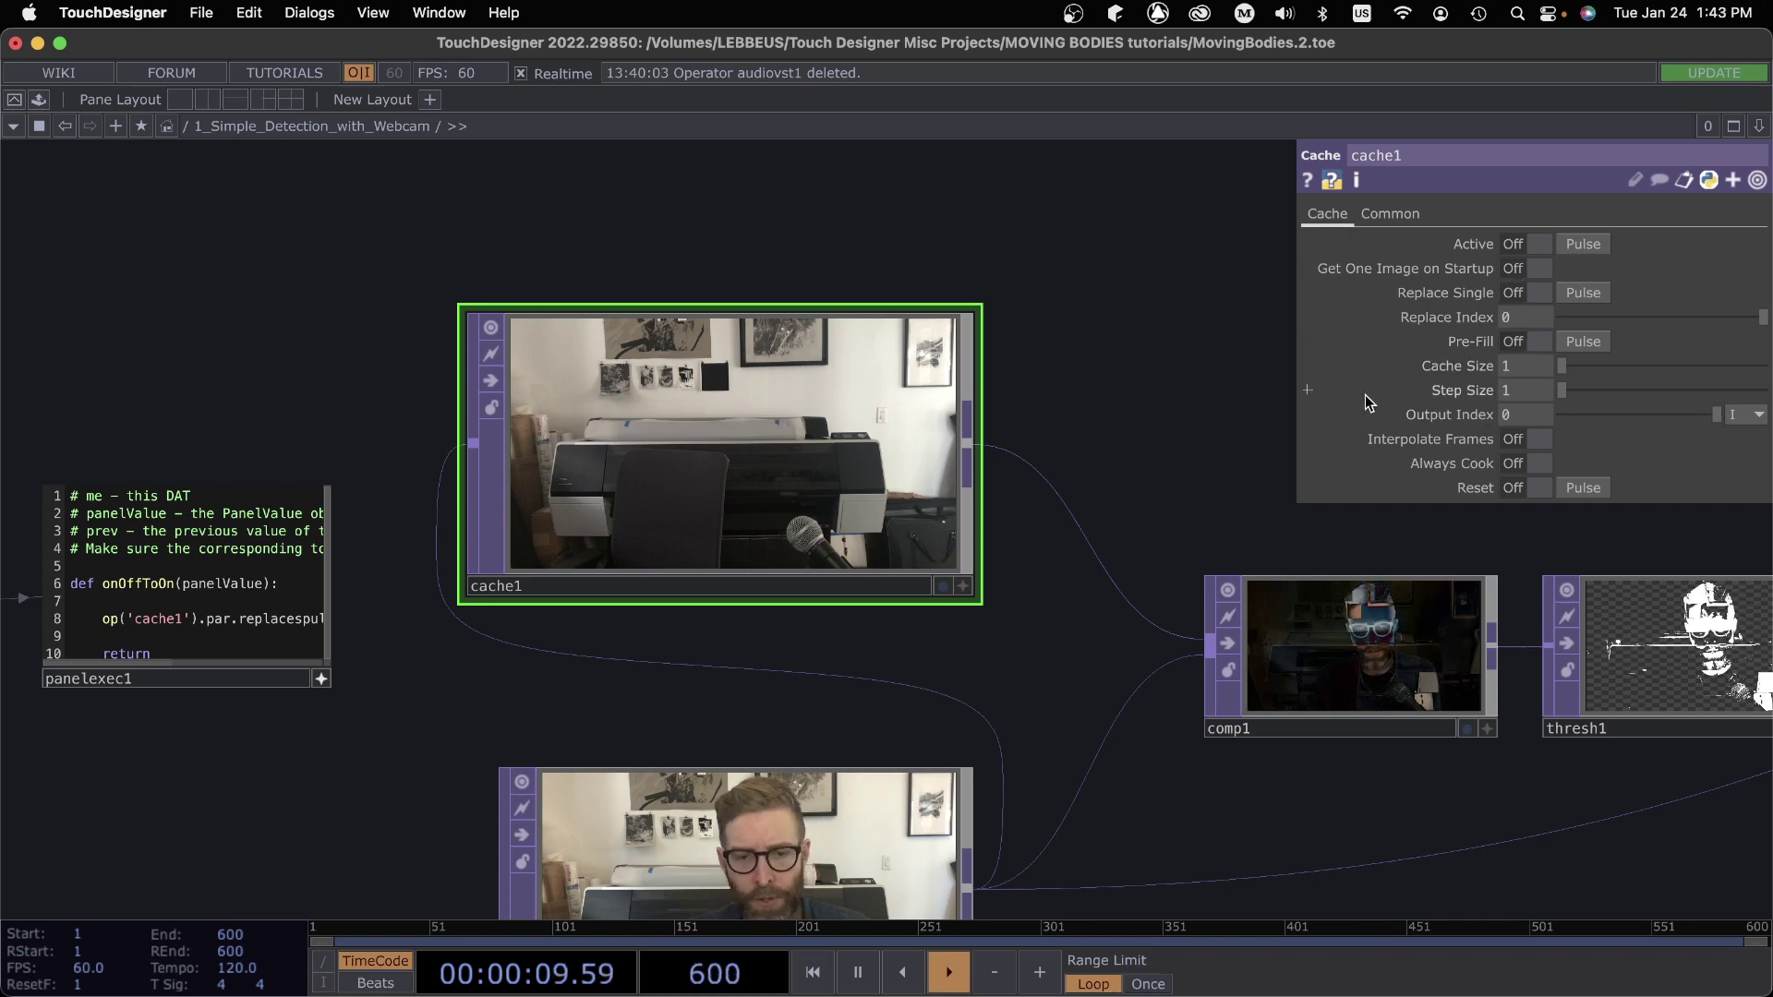
{"action": "left_click_drag", "start_coordinate": [1037, 645], "coordinate": [997, 519]}
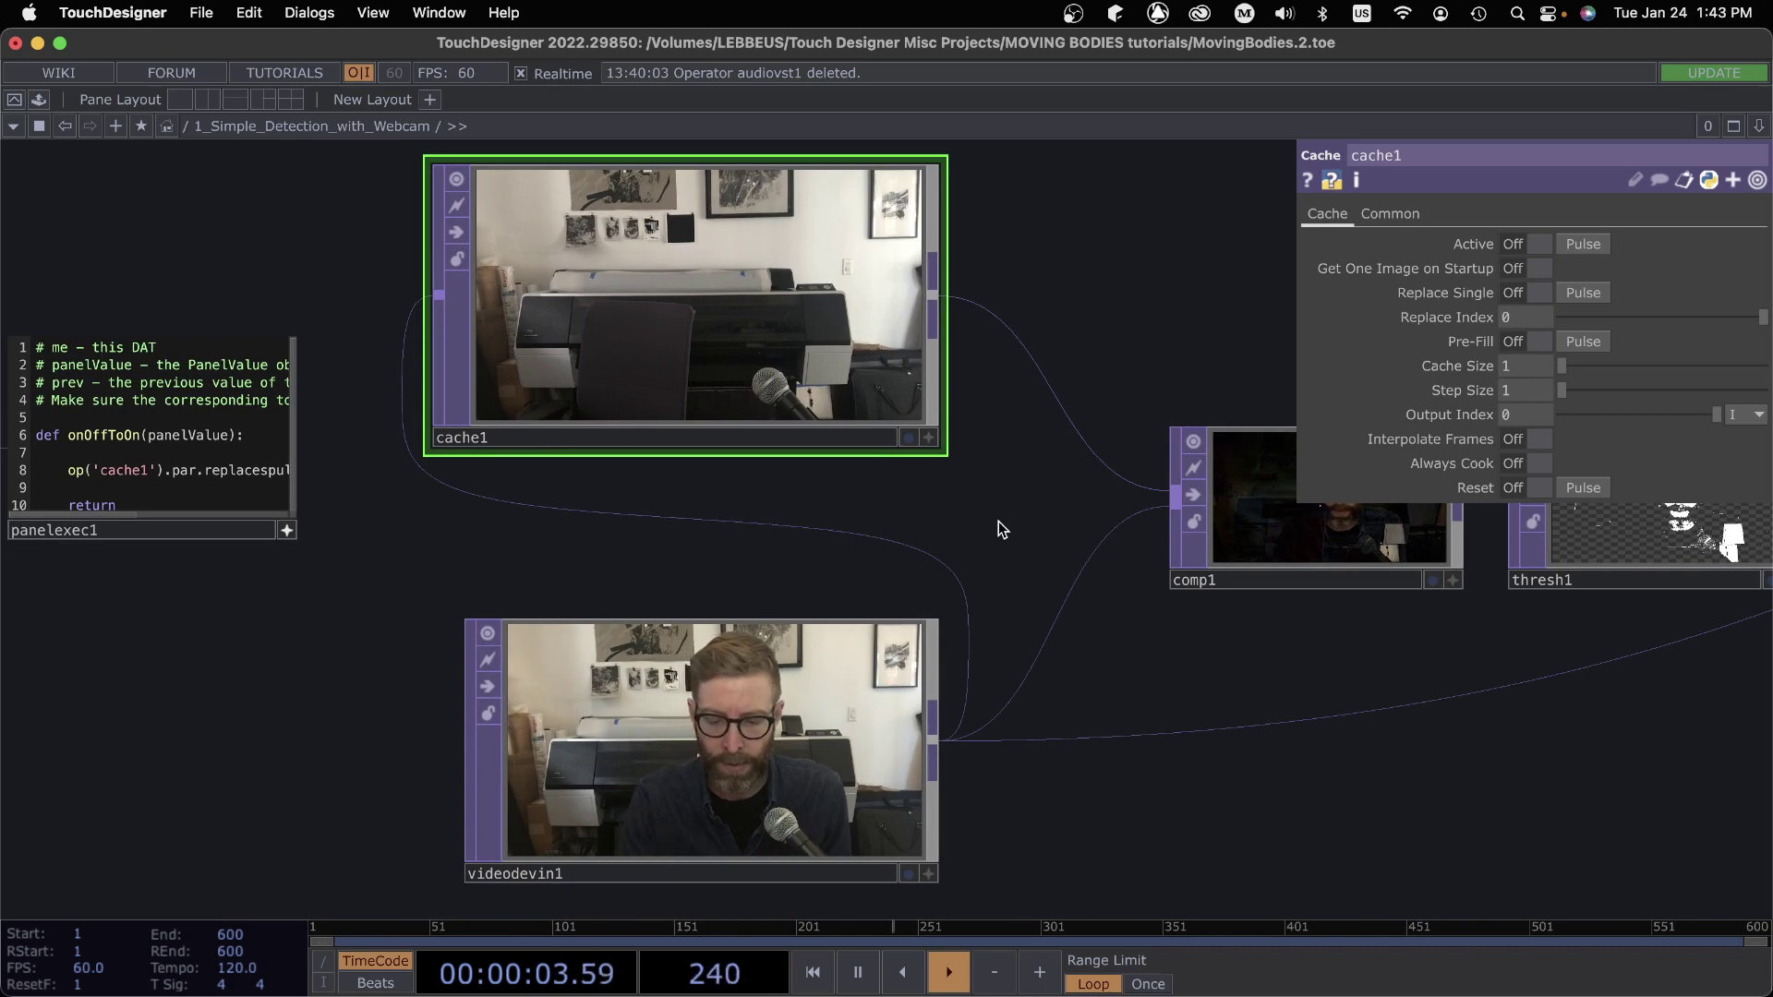
{"action": "key", "text": "p"}
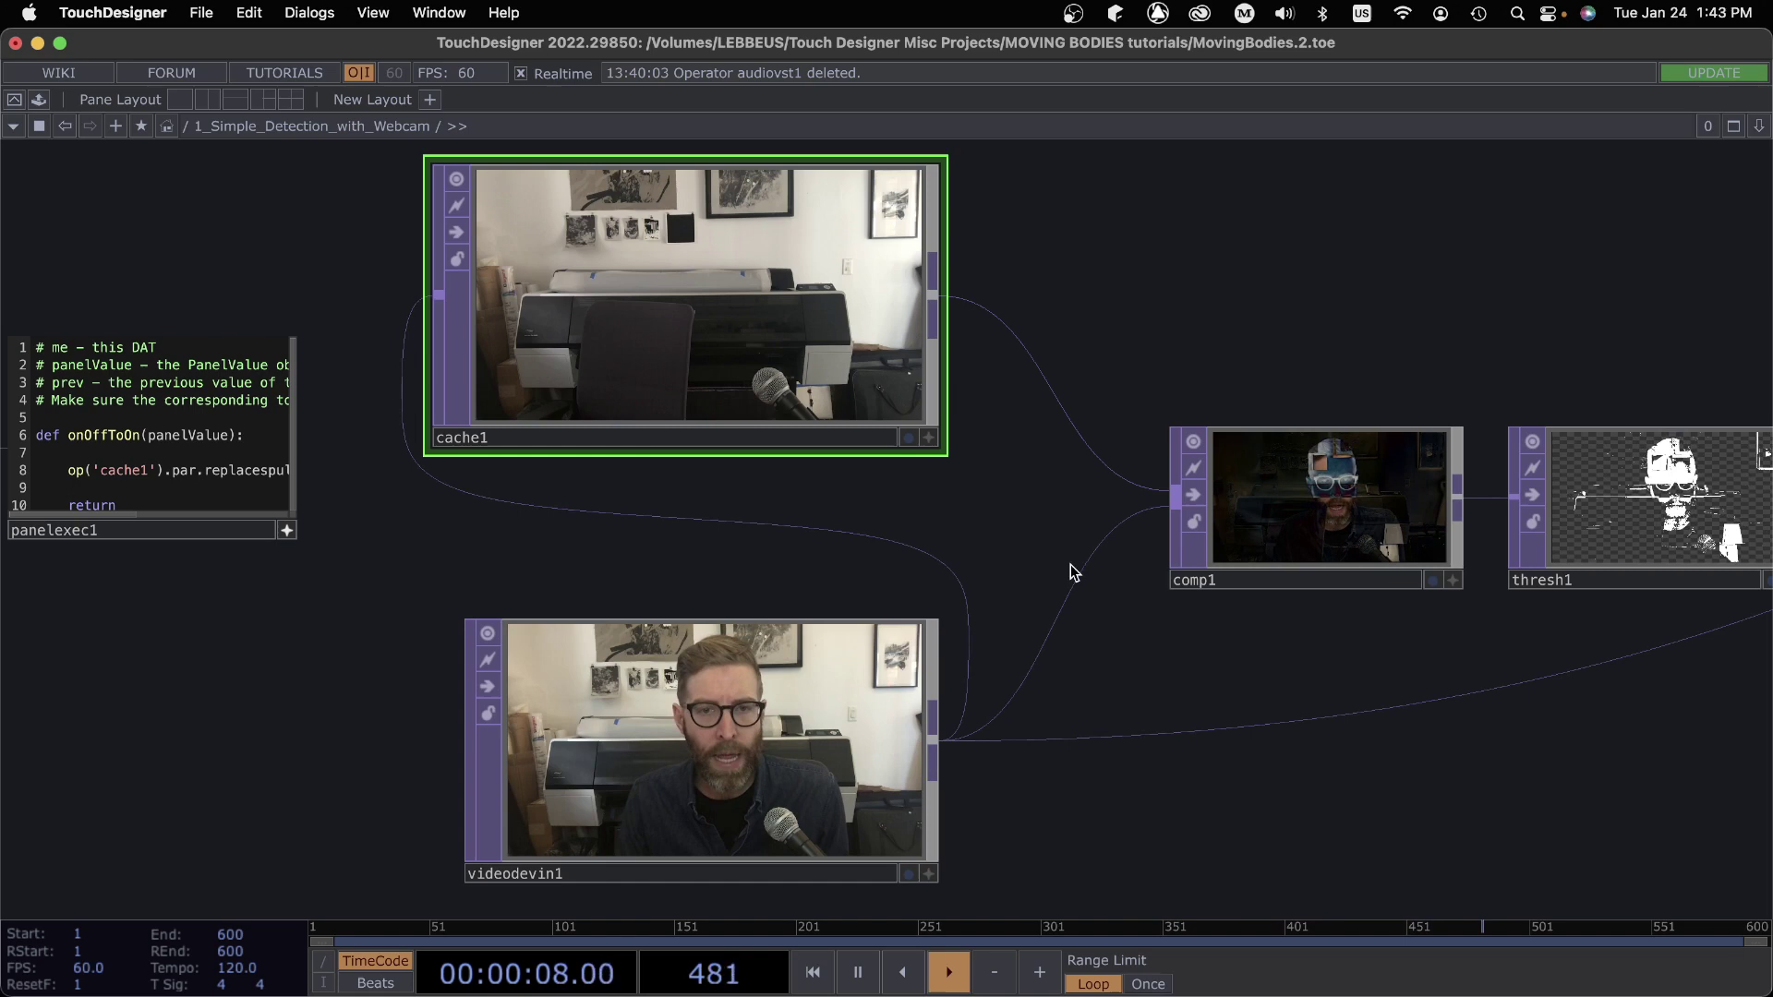
Show cache1's parameters, switch Active on and back off, and pulse the cache to store a new webcam frame
{"action": "left_click_drag", "start_coordinate": [990, 543], "coordinate": [1049, 565]}
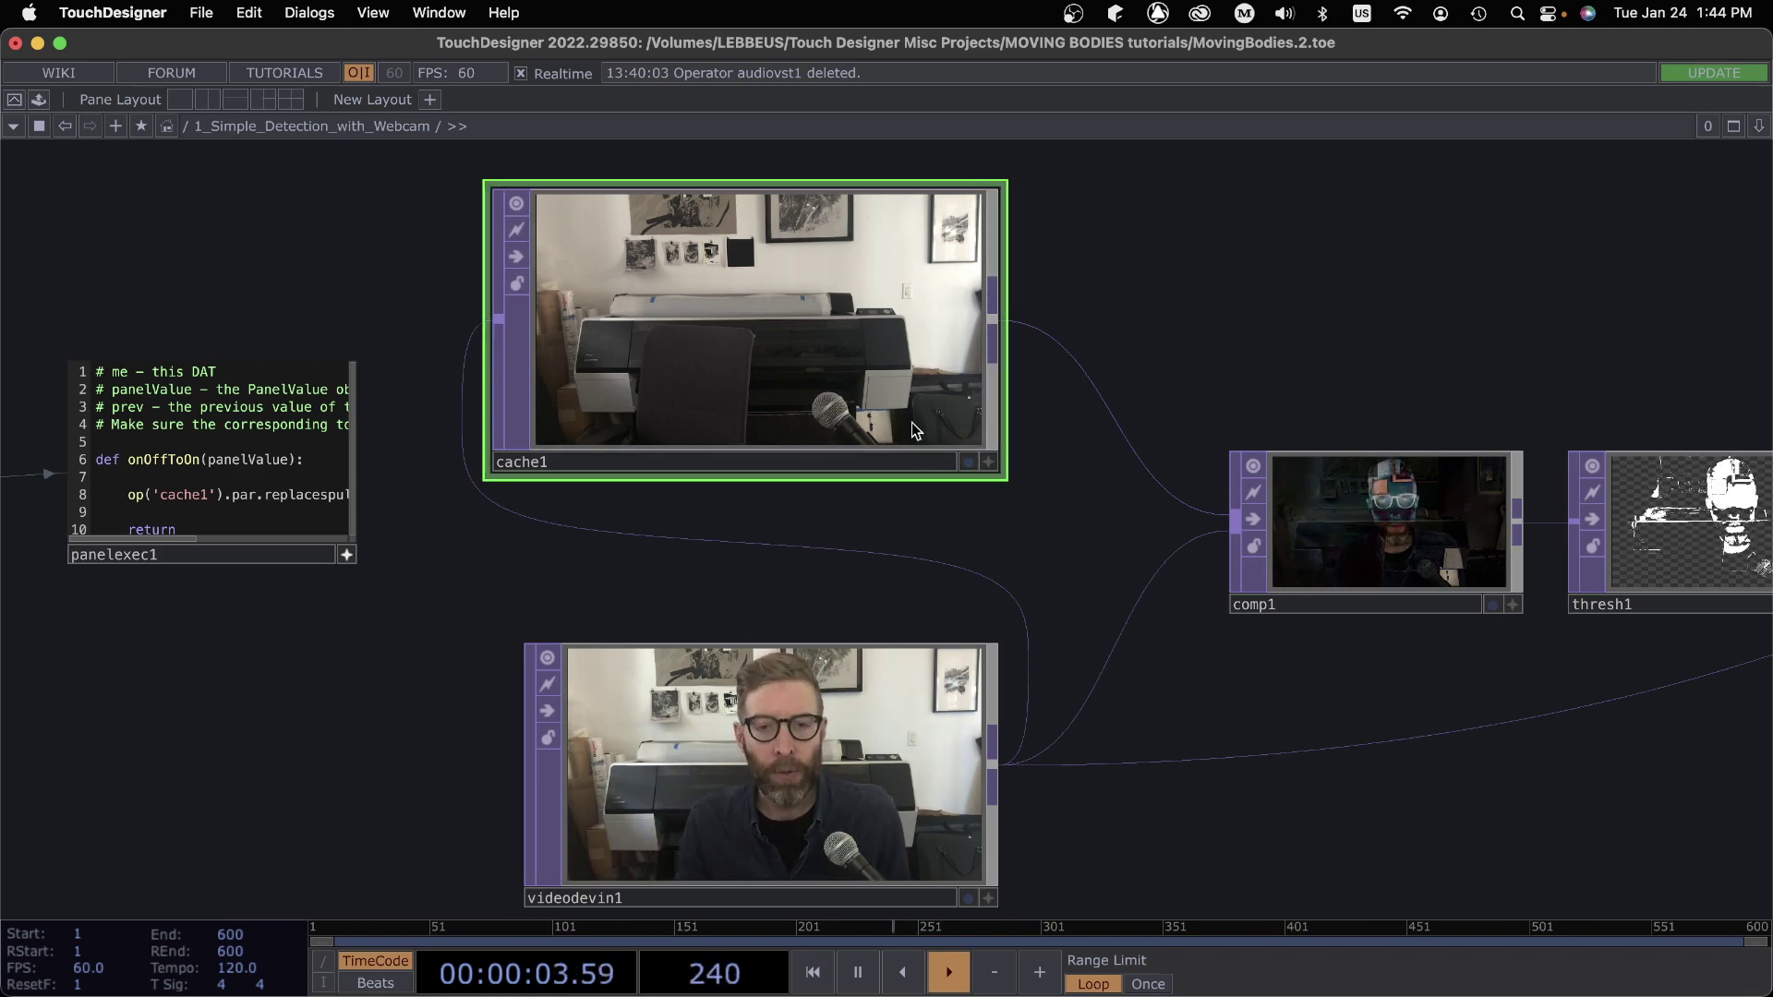
{"action": "key", "text": "p"}
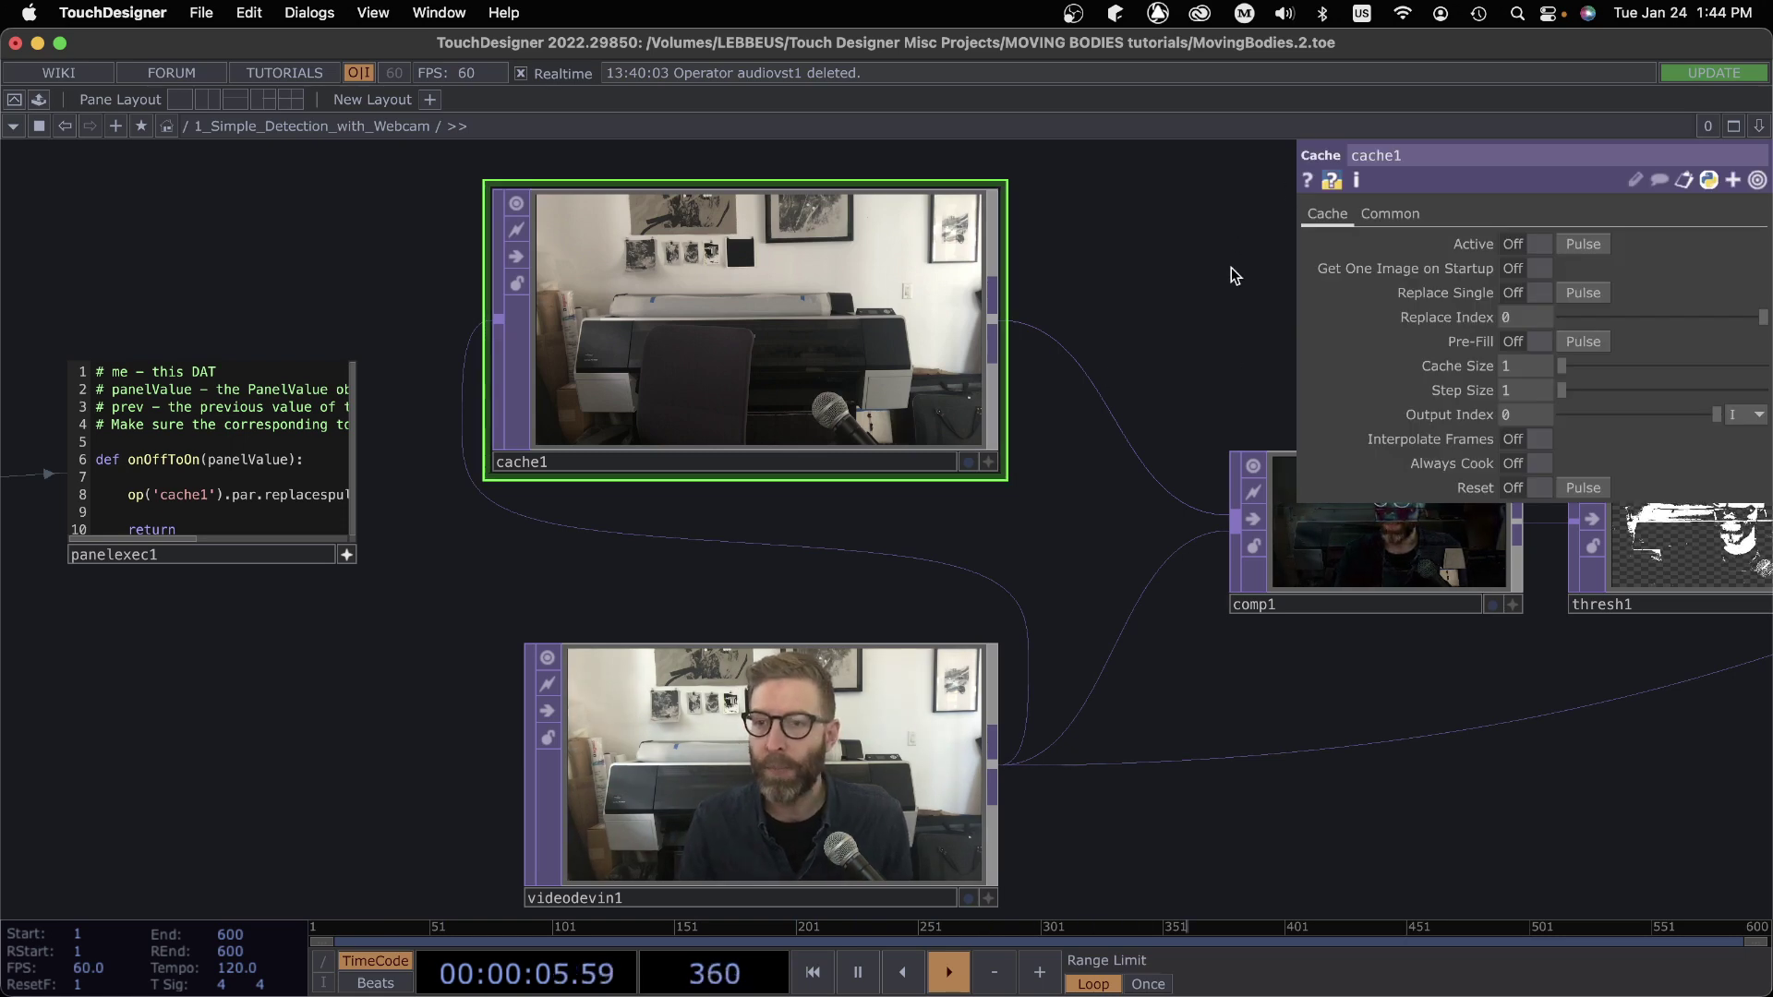
{"action": "left_click", "coordinate": [1537, 245]}
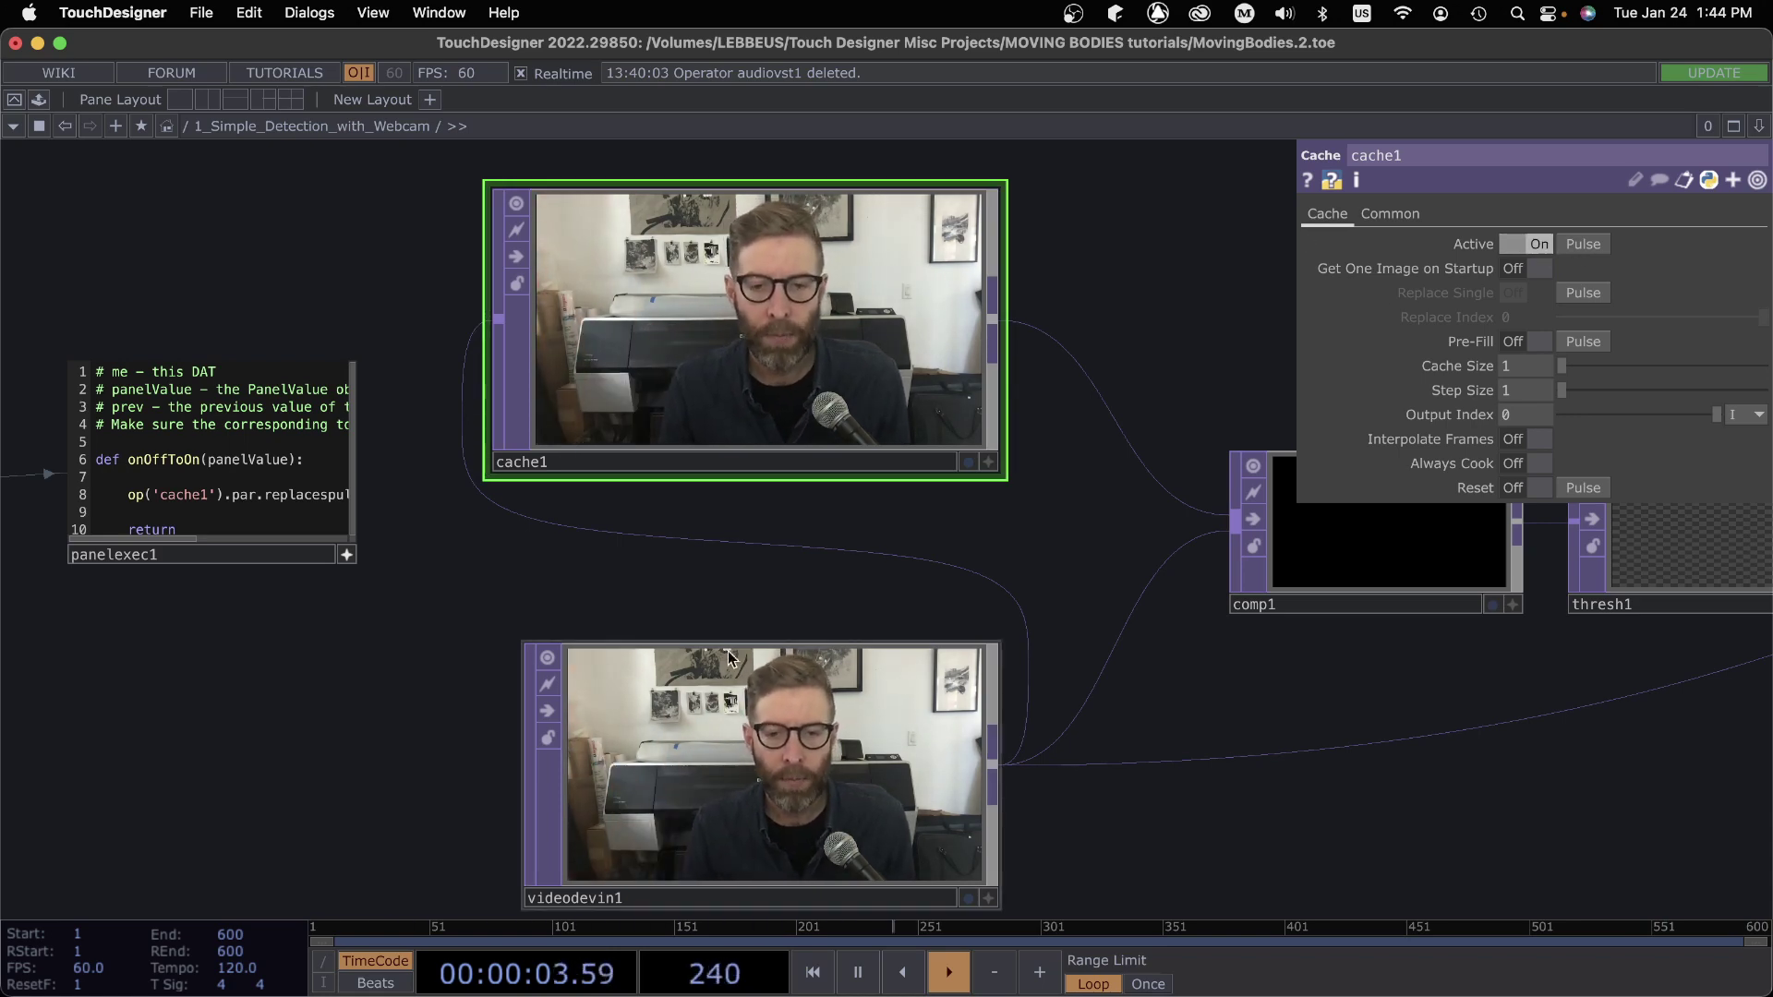
{"action": "left_click", "coordinate": [1536, 244]}
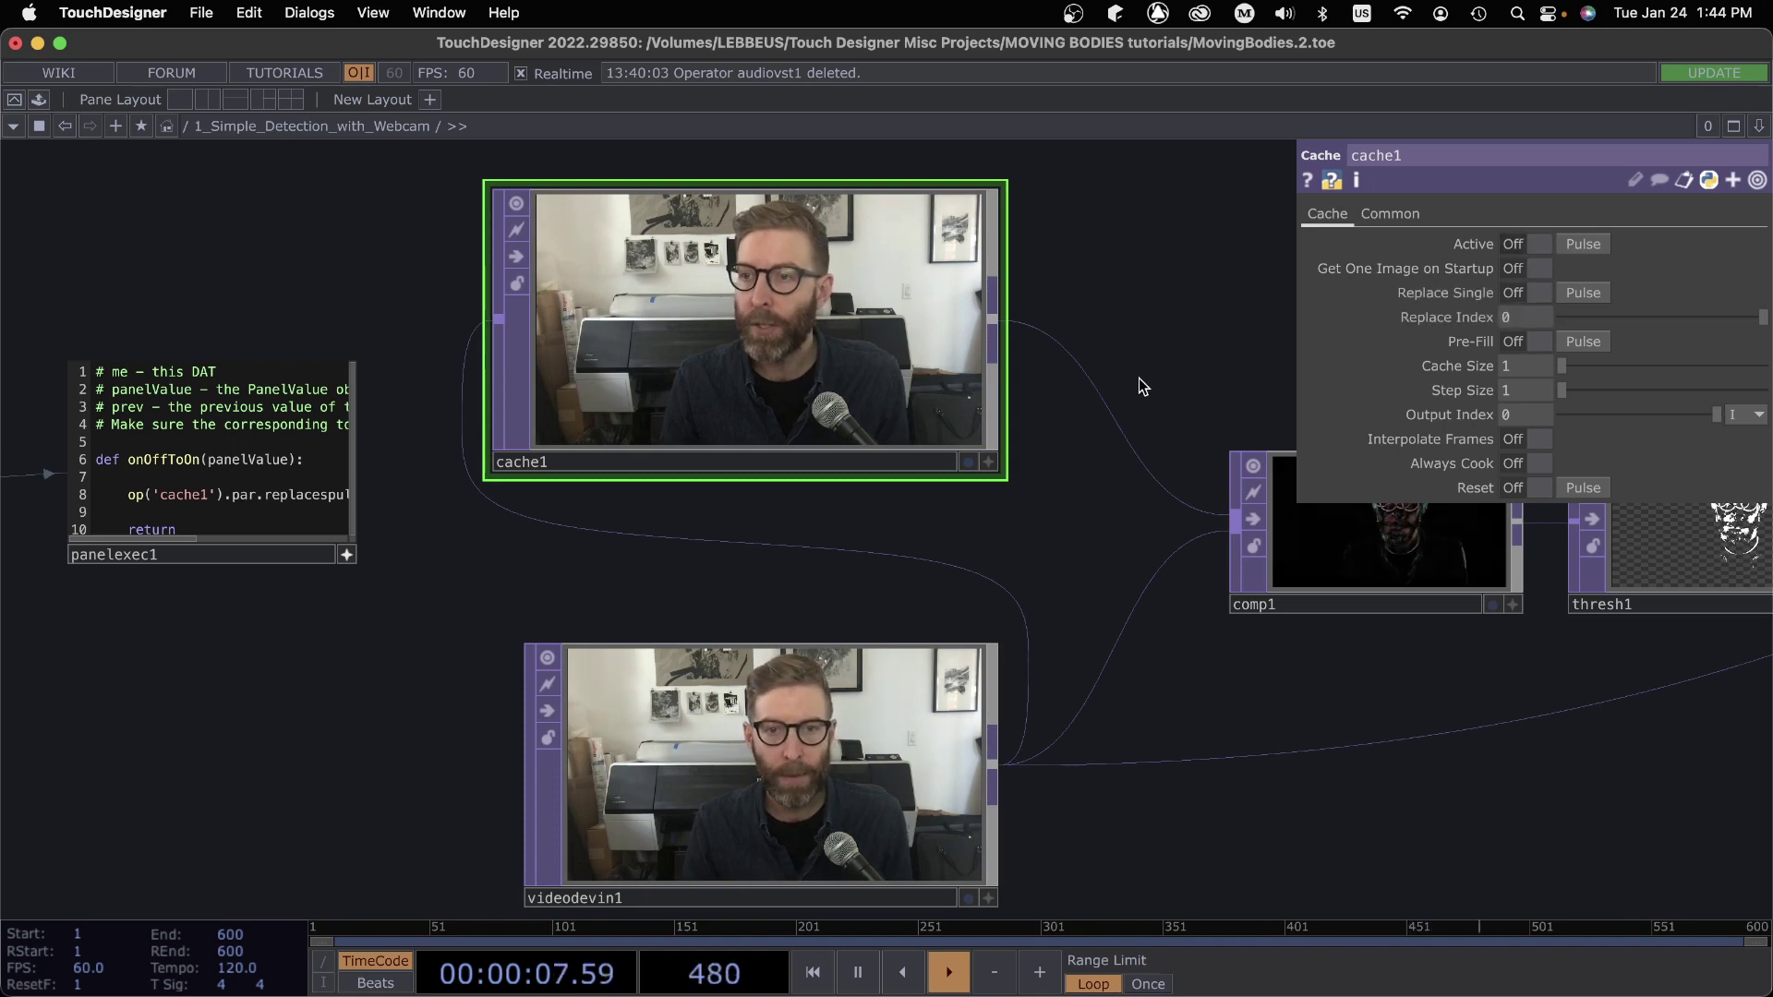
{"action": "left_click", "coordinate": [1583, 344]}
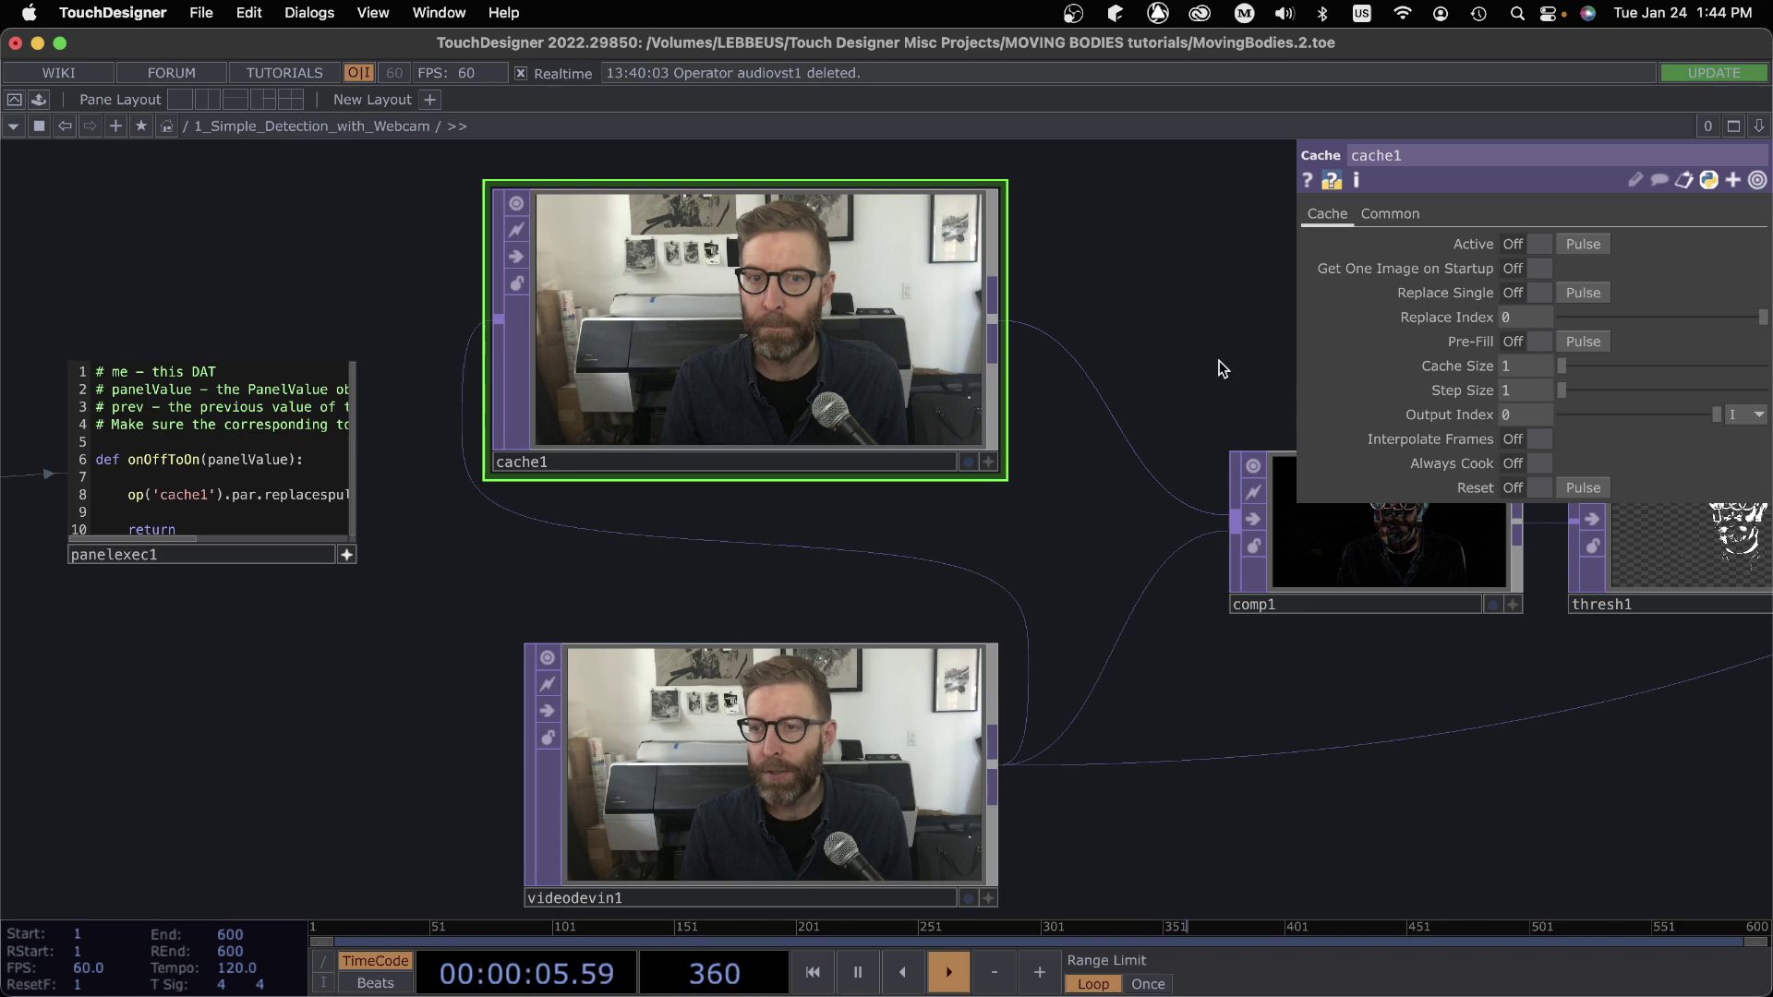
Examine button1 and the panelexec1 script alongside cache1's Replace Single parameter
{"action": "left_click_drag", "start_coordinate": [1203, 383], "coordinate": [1274, 379]}
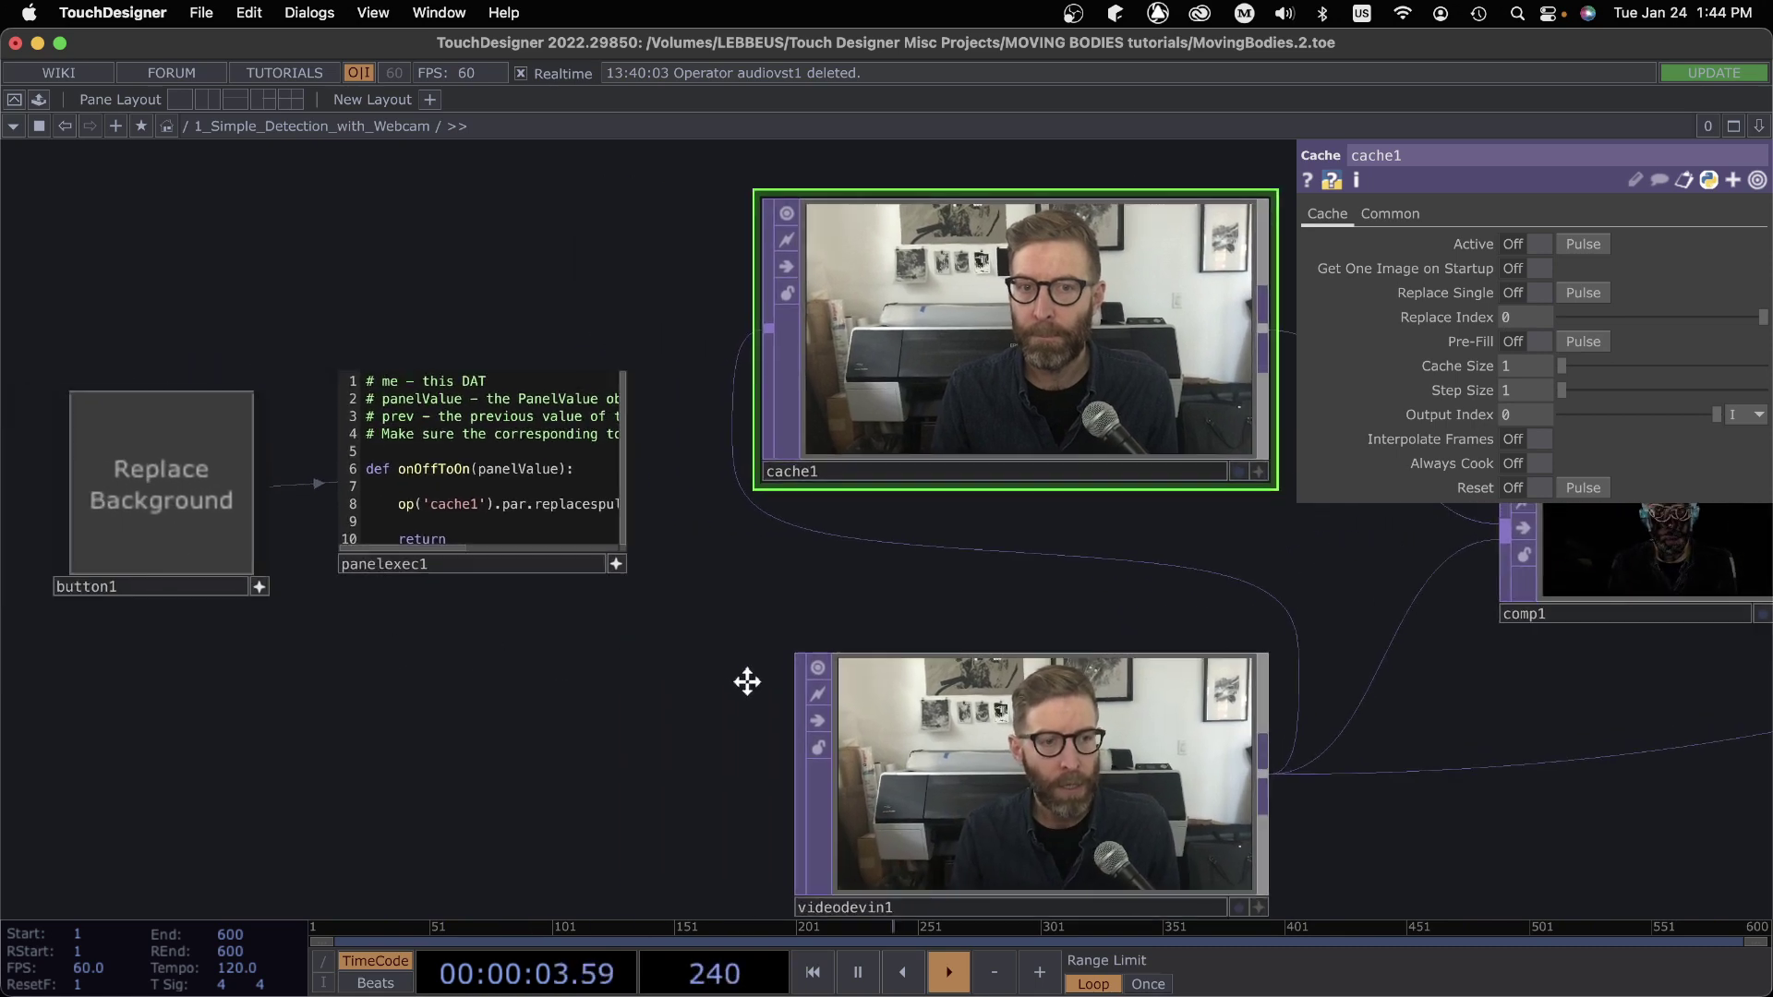
{"action": "left_click_drag", "start_coordinate": [747, 682], "coordinate": [1003, 697]}
{"action": "scroll", "coordinate": [649, 655], "scroll_direction": "up", "scroll_amount": 5}
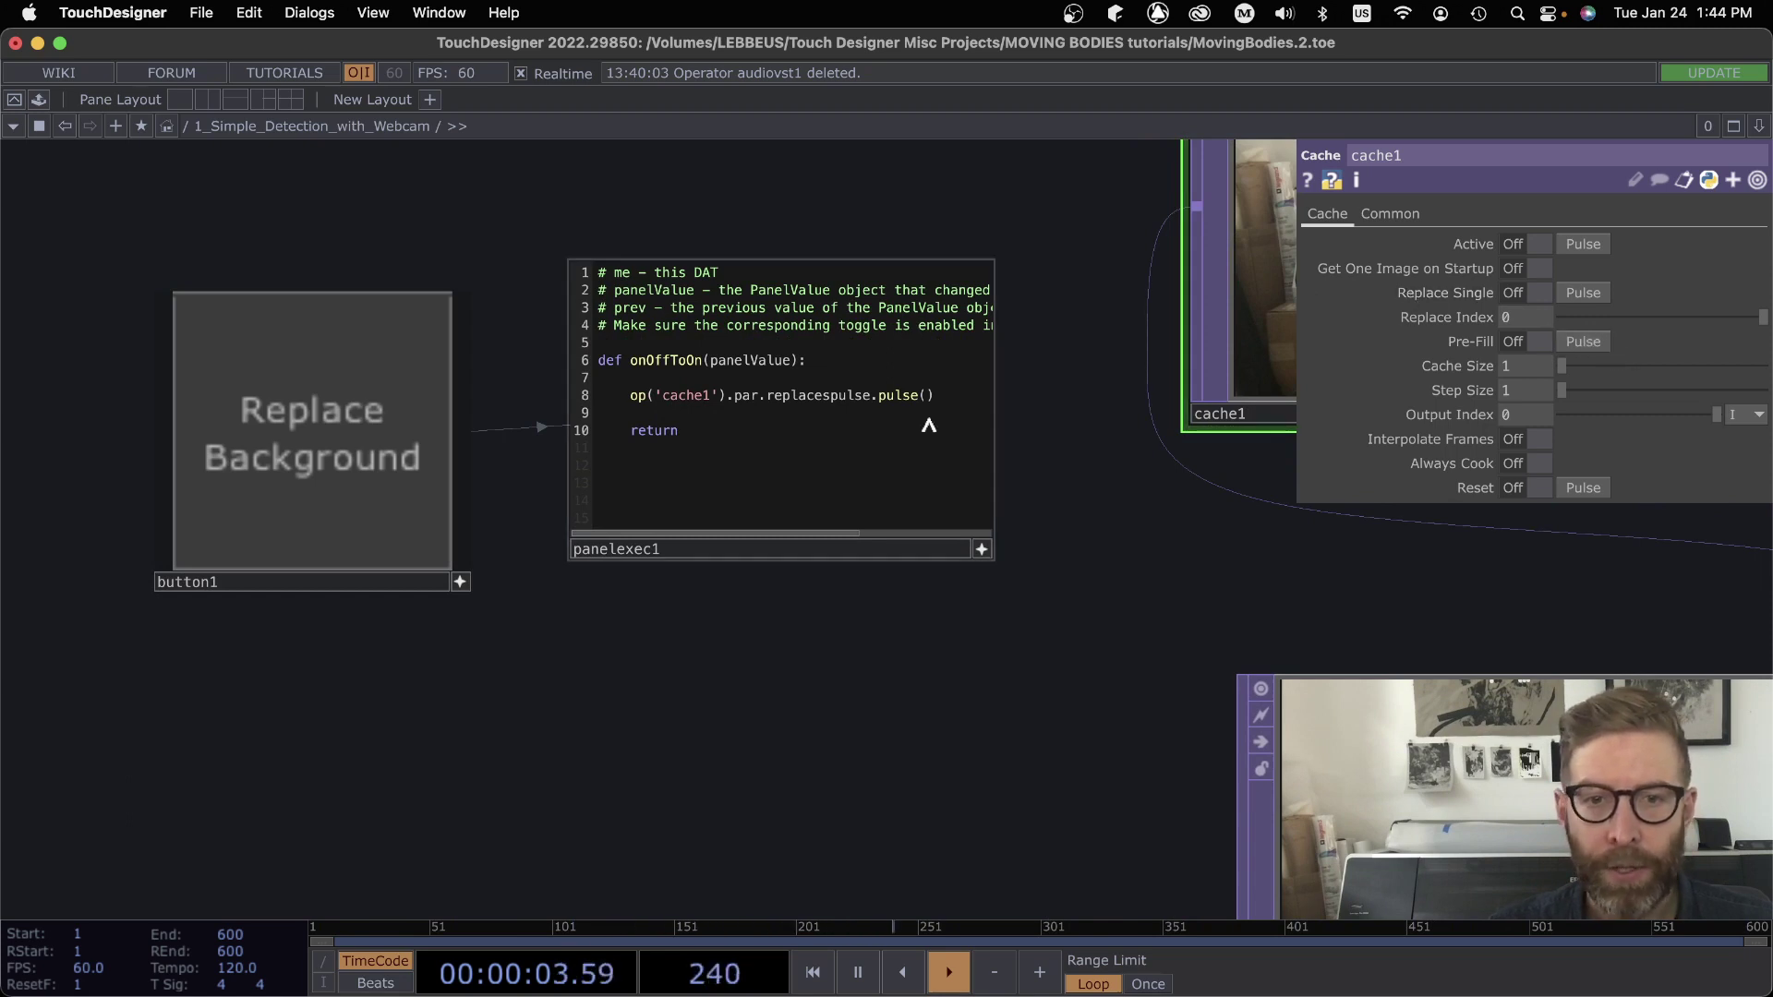
{"action": "left_click", "coordinate": [1363, 297]}
{"action": "left_click", "coordinate": [1367, 299]}
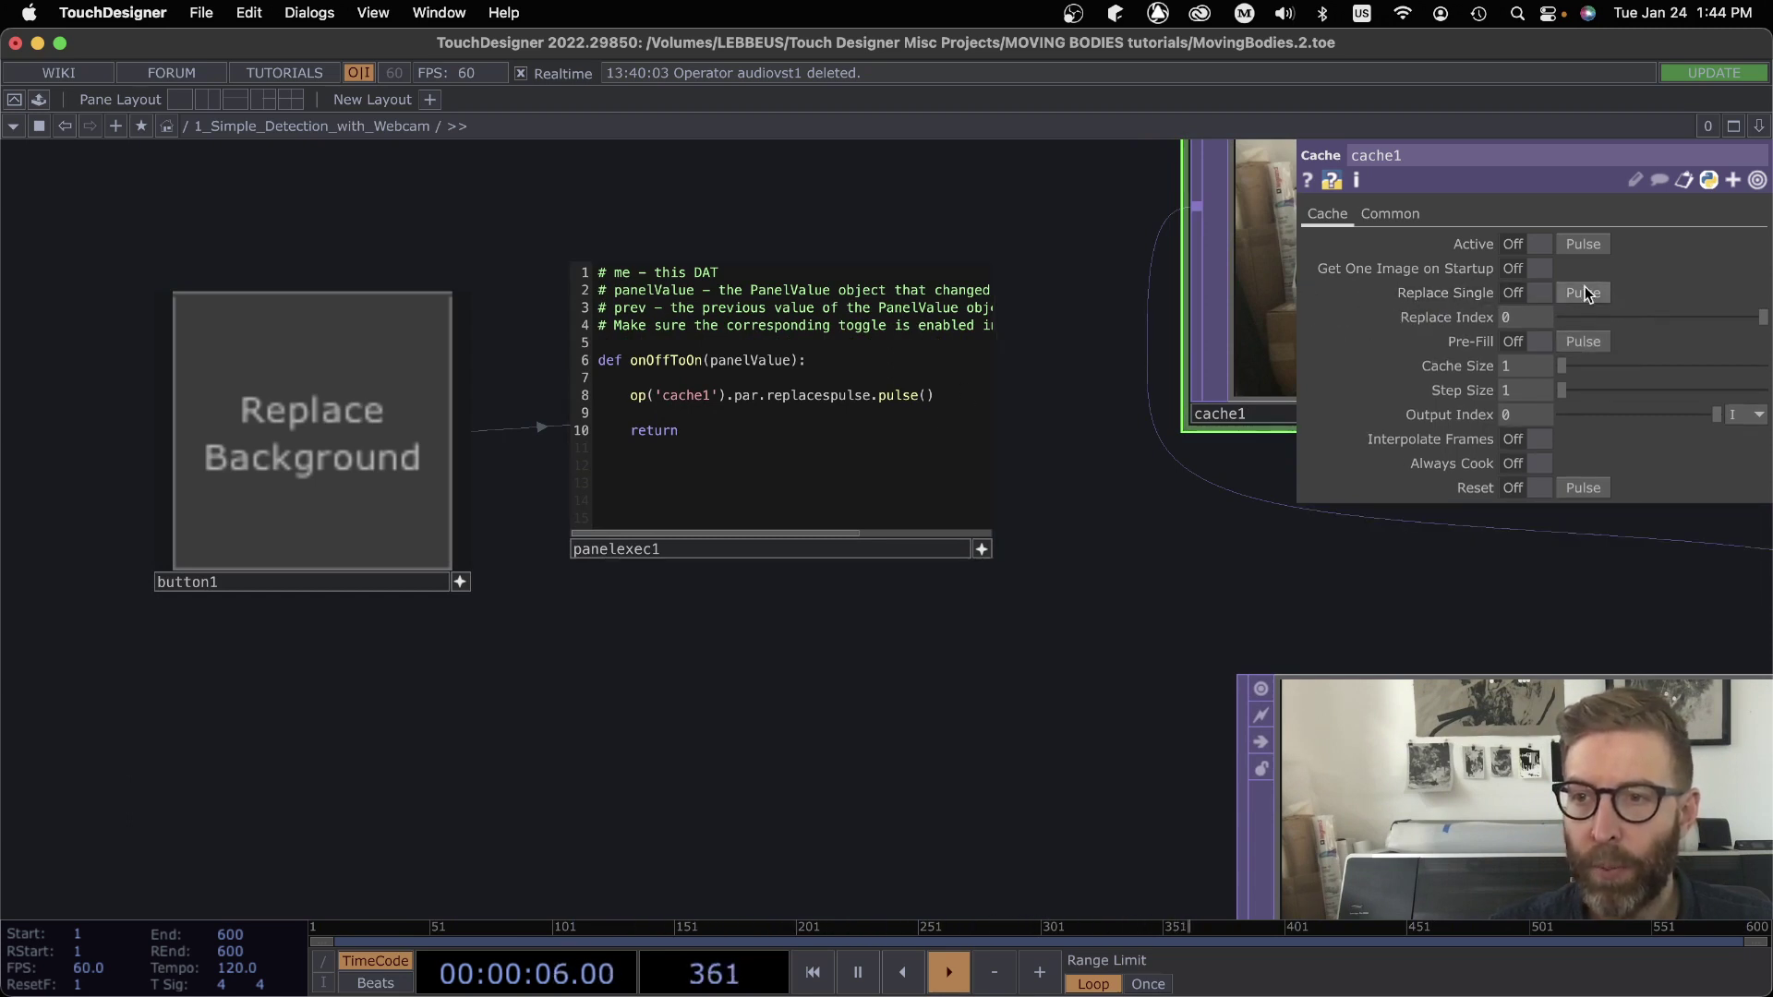
Pulse Replace Single on cache1 to store a new frame, and hide the operator's parameters
{"action": "left_click", "coordinate": [1561, 292]}
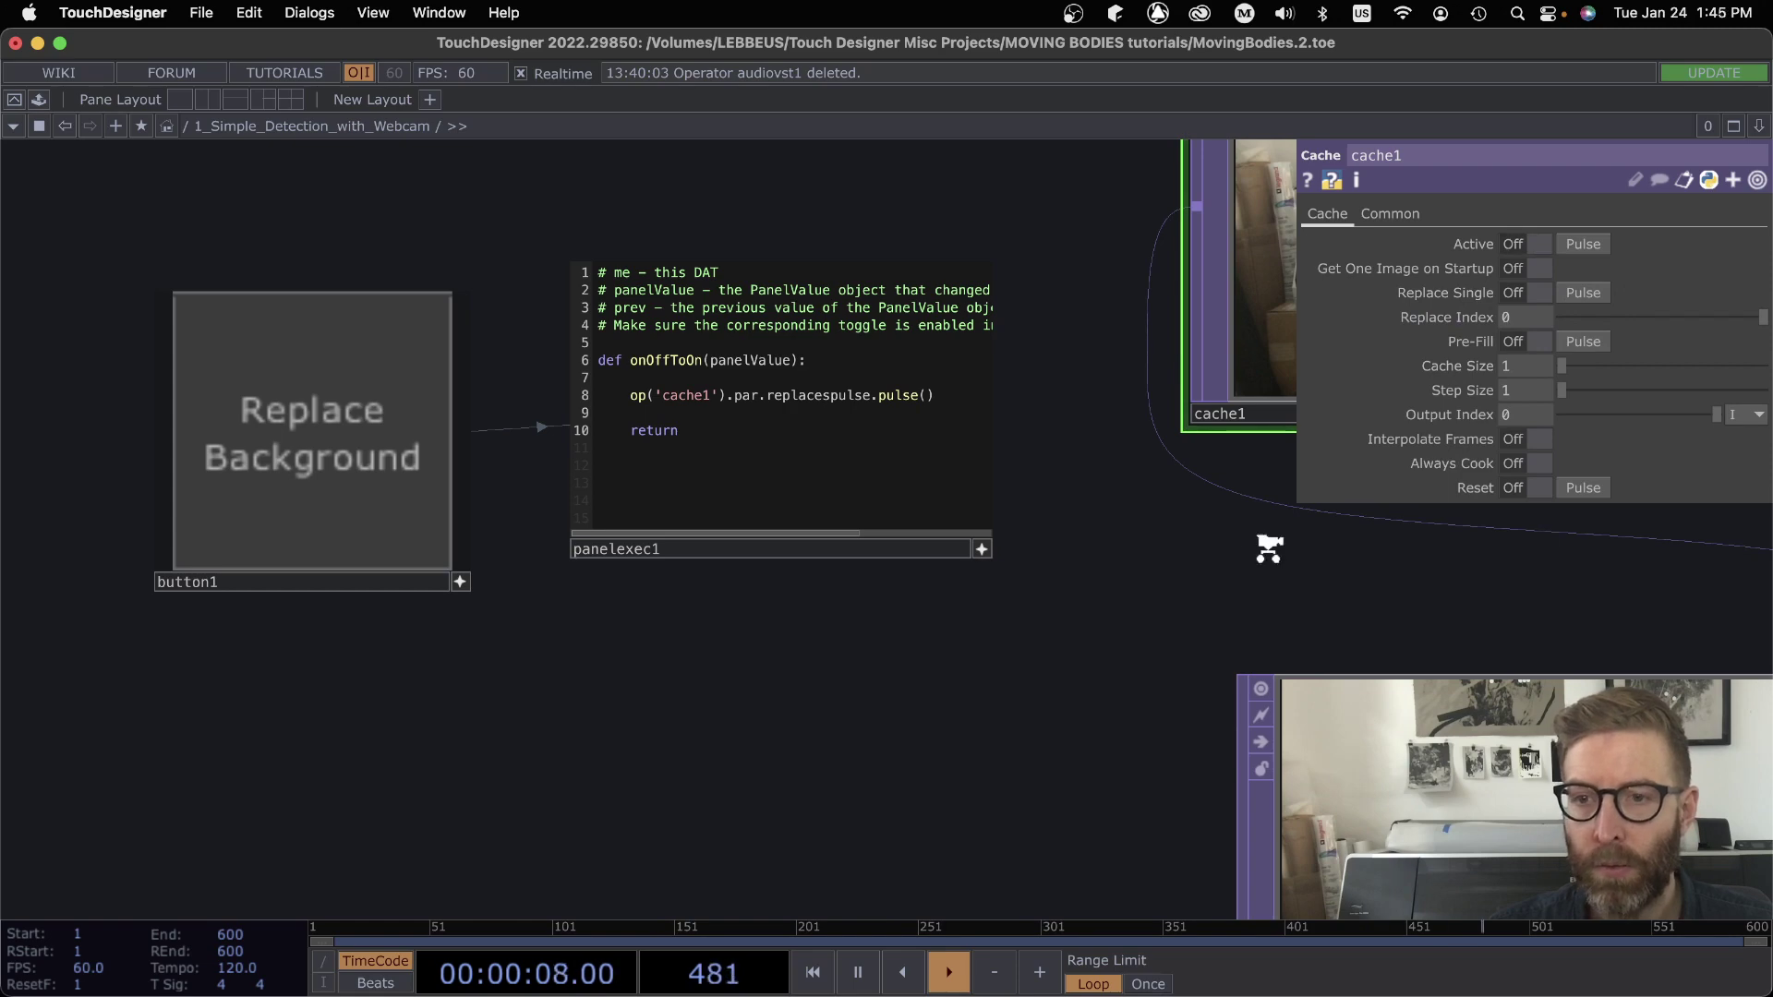
{"action": "scroll", "coordinate": [1269, 549], "scroll_direction": "down", "scroll_amount": 5}
{"action": "left_click_drag", "start_coordinate": [1272, 548], "coordinate": [740, 535]}
{"action": "scroll", "coordinate": [741, 535], "scroll_direction": "down", "scroll_amount": 2}
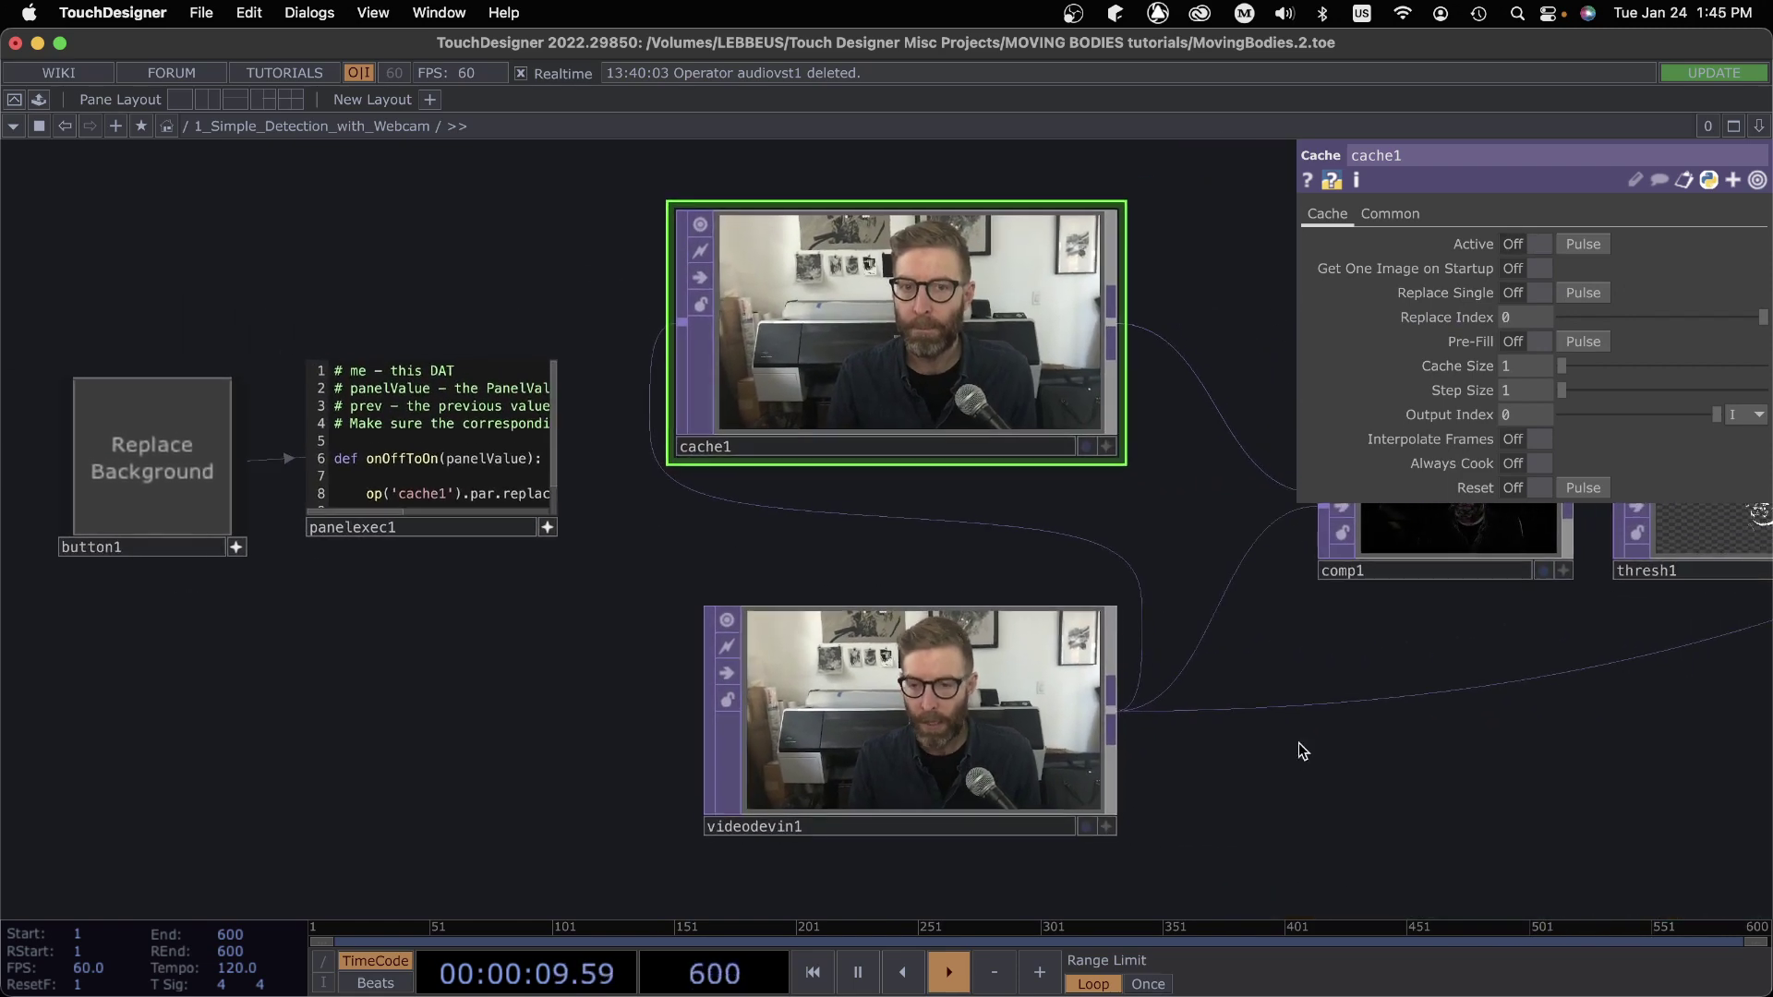
{"action": "key", "text": "p"}
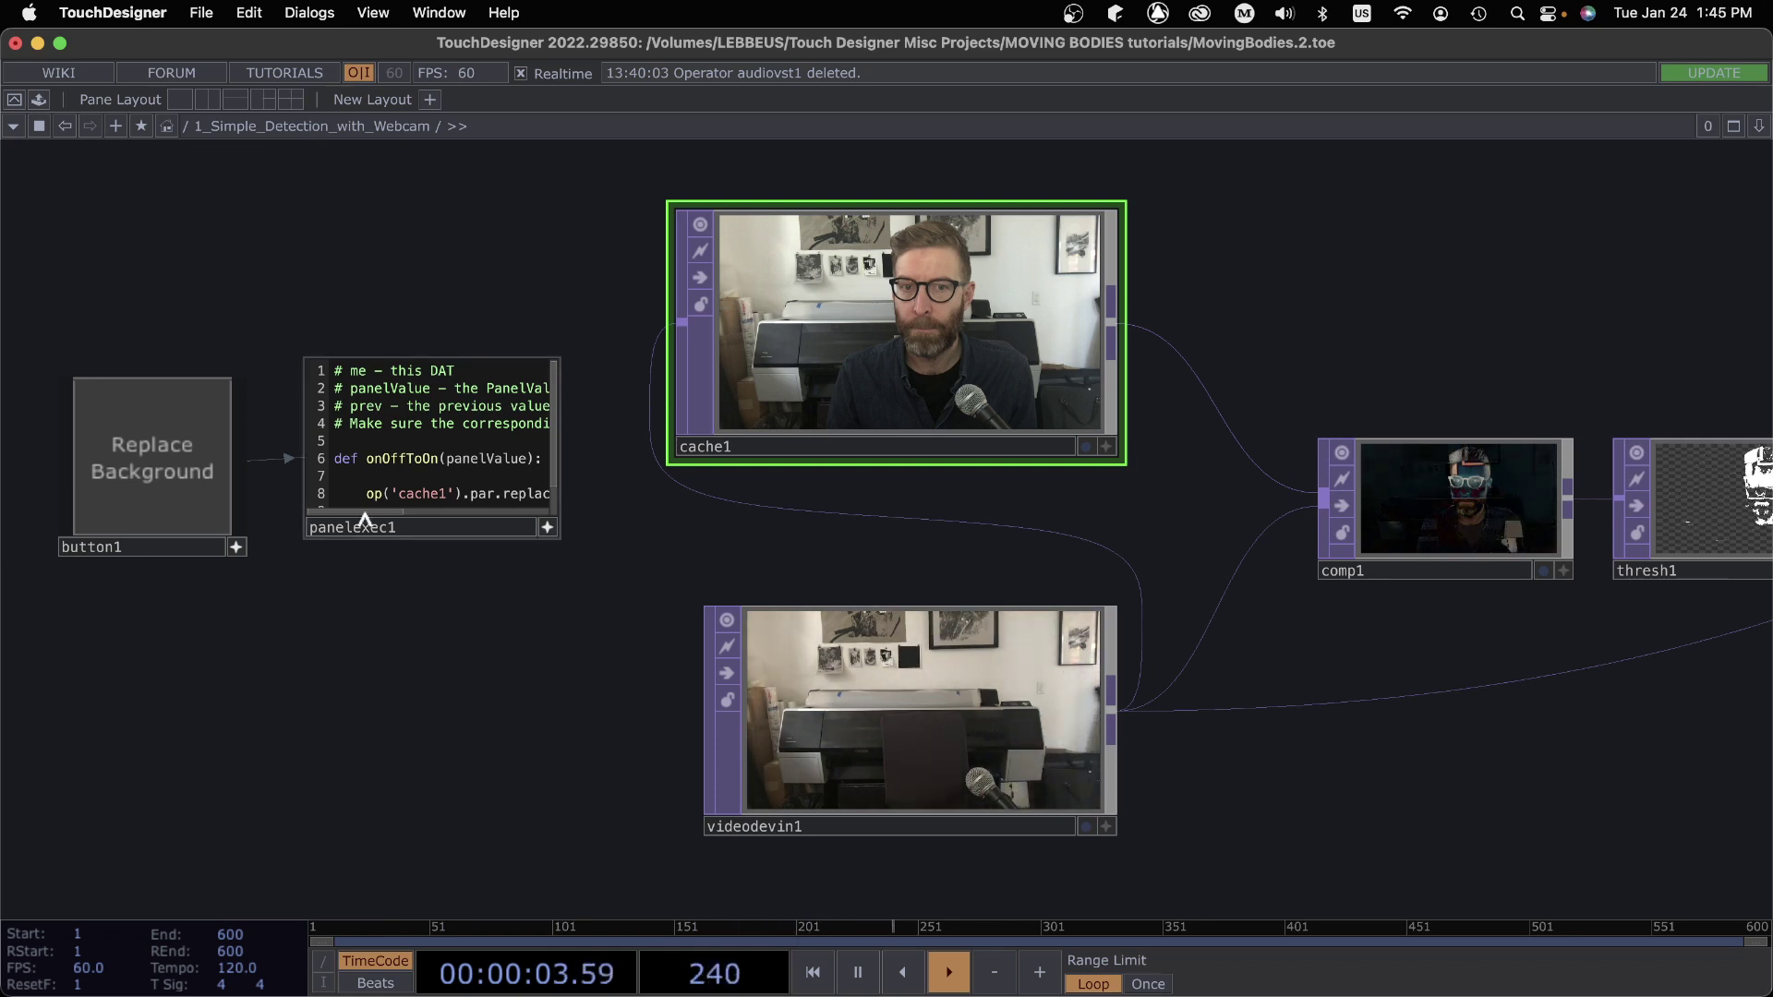
Store a new background frame in cache1 using the Replace Background button
{"action": "left_click", "coordinate": [150, 474]}
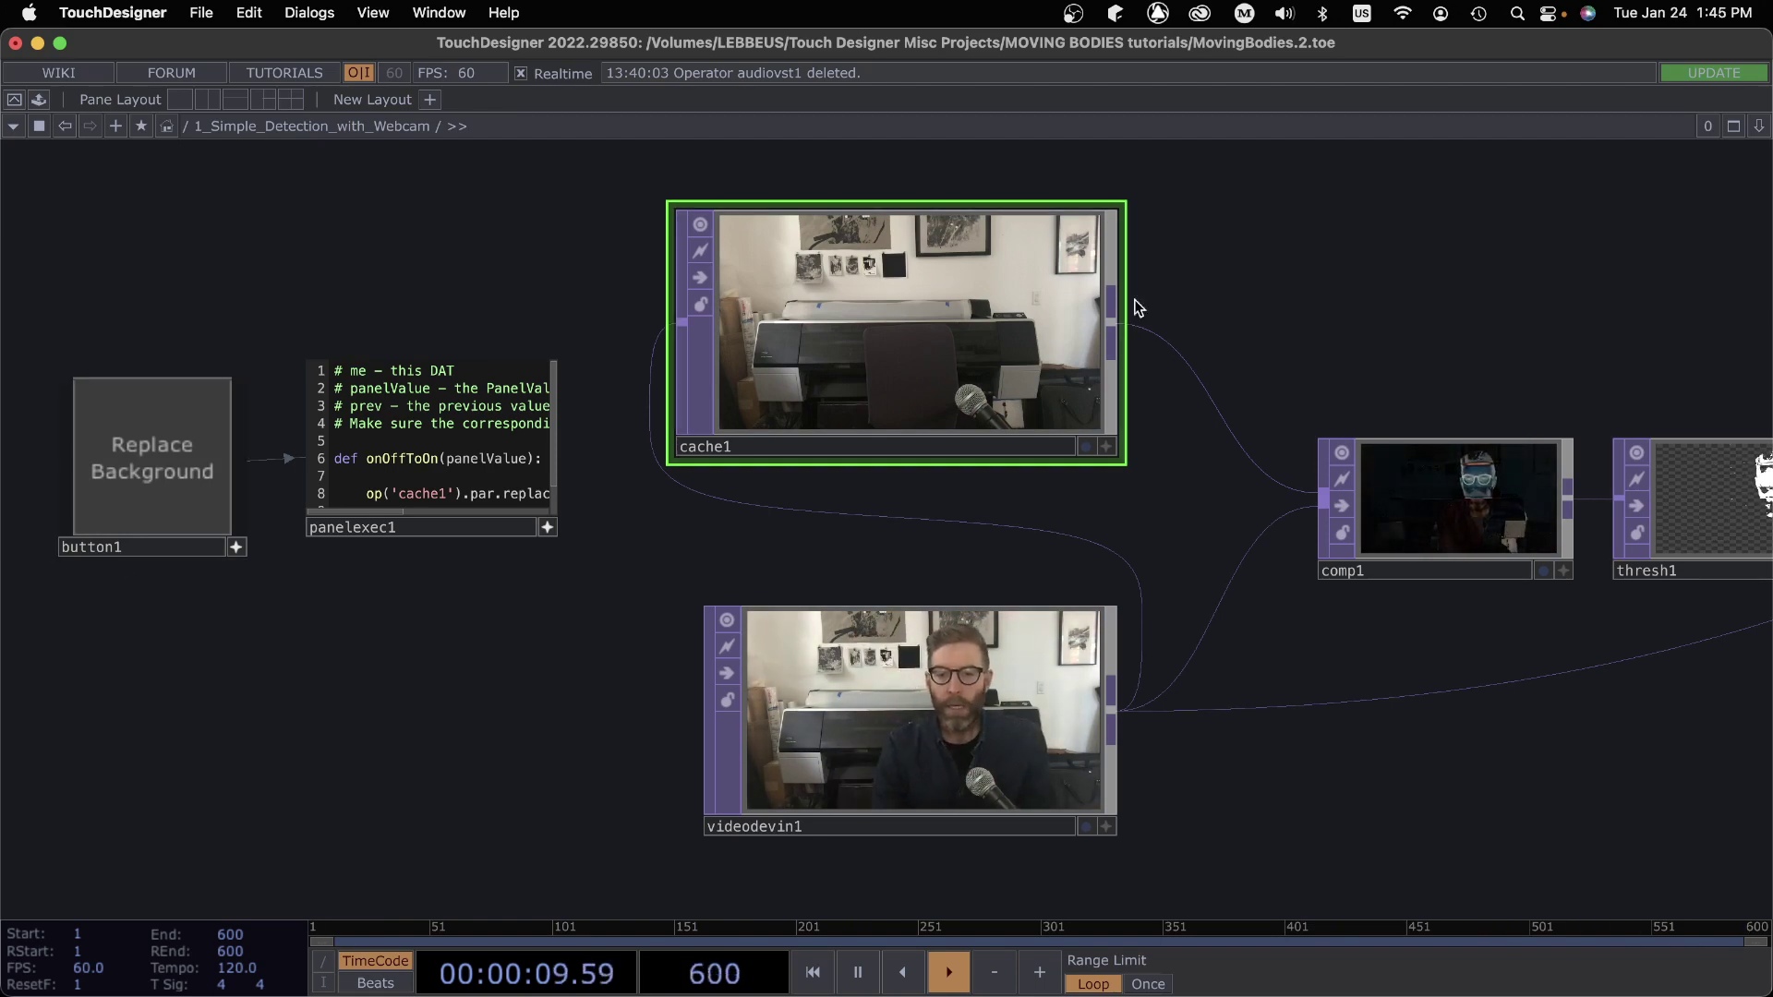
Display out1 behind the network to check the detection frame around the live video, and turn that display off
{"action": "scroll", "coordinate": [1721, 799], "scroll_direction": "down", "scroll_amount": 5}
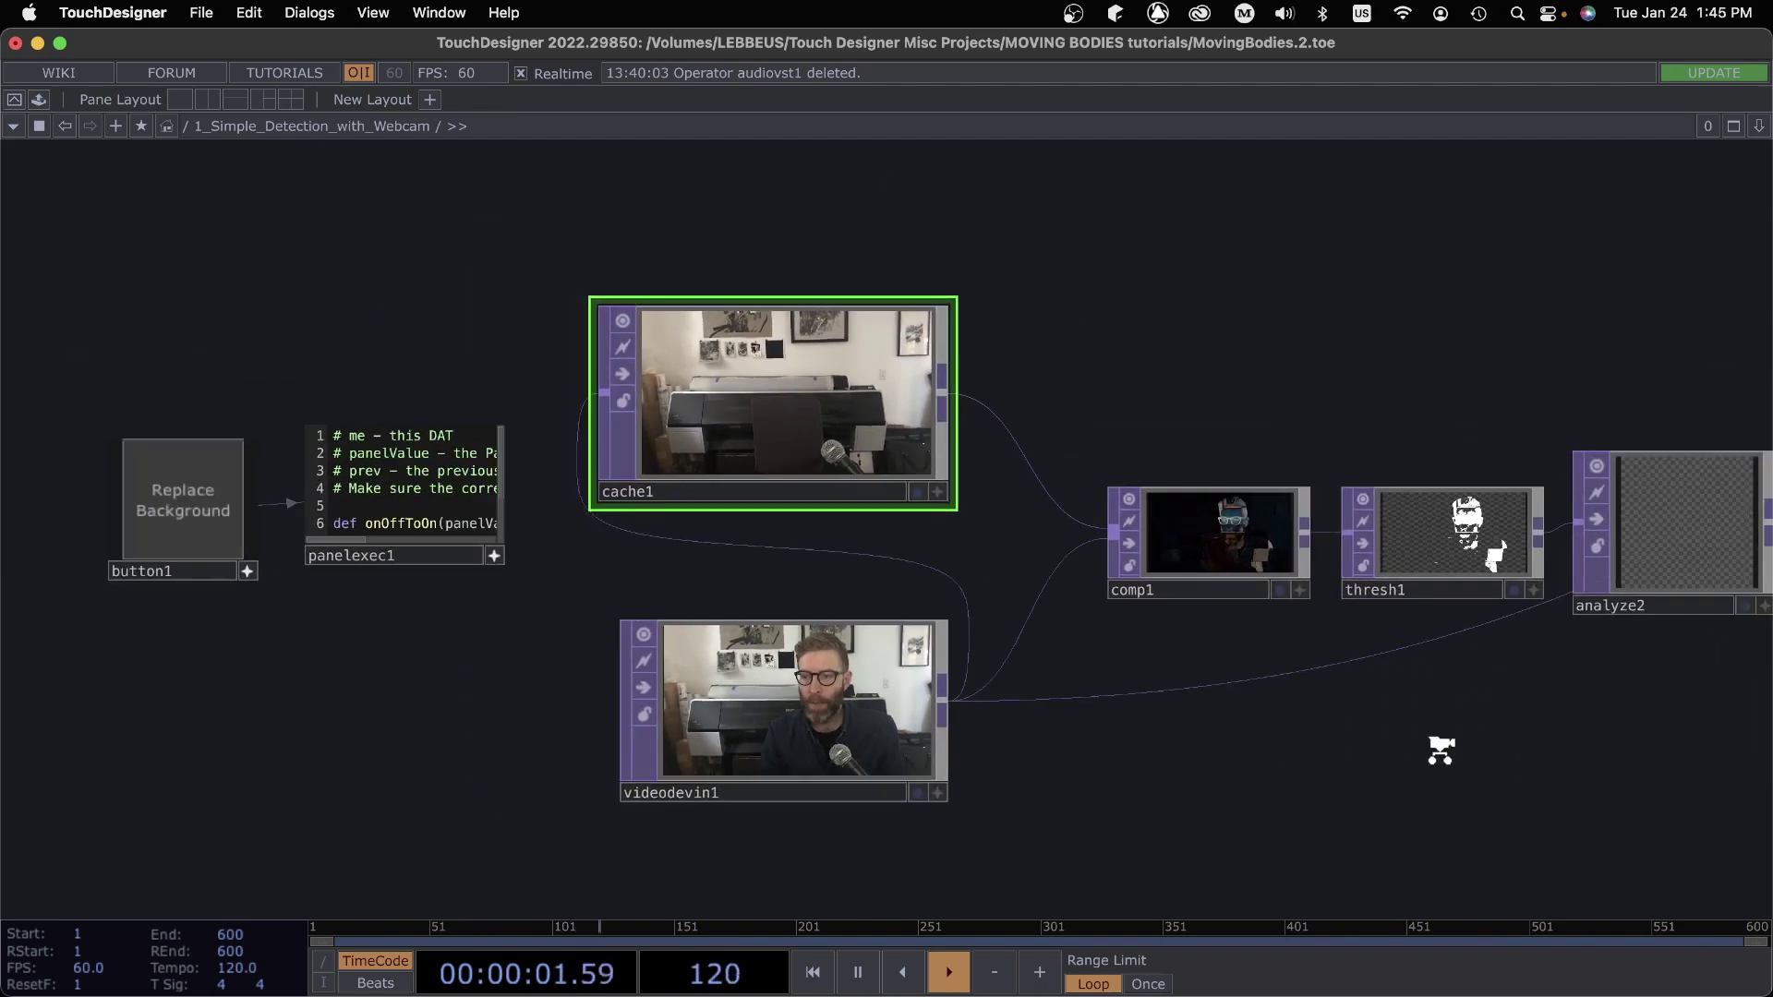
{"action": "scroll", "coordinate": [1638, 659], "scroll_direction": "right", "scroll_amount": 10}
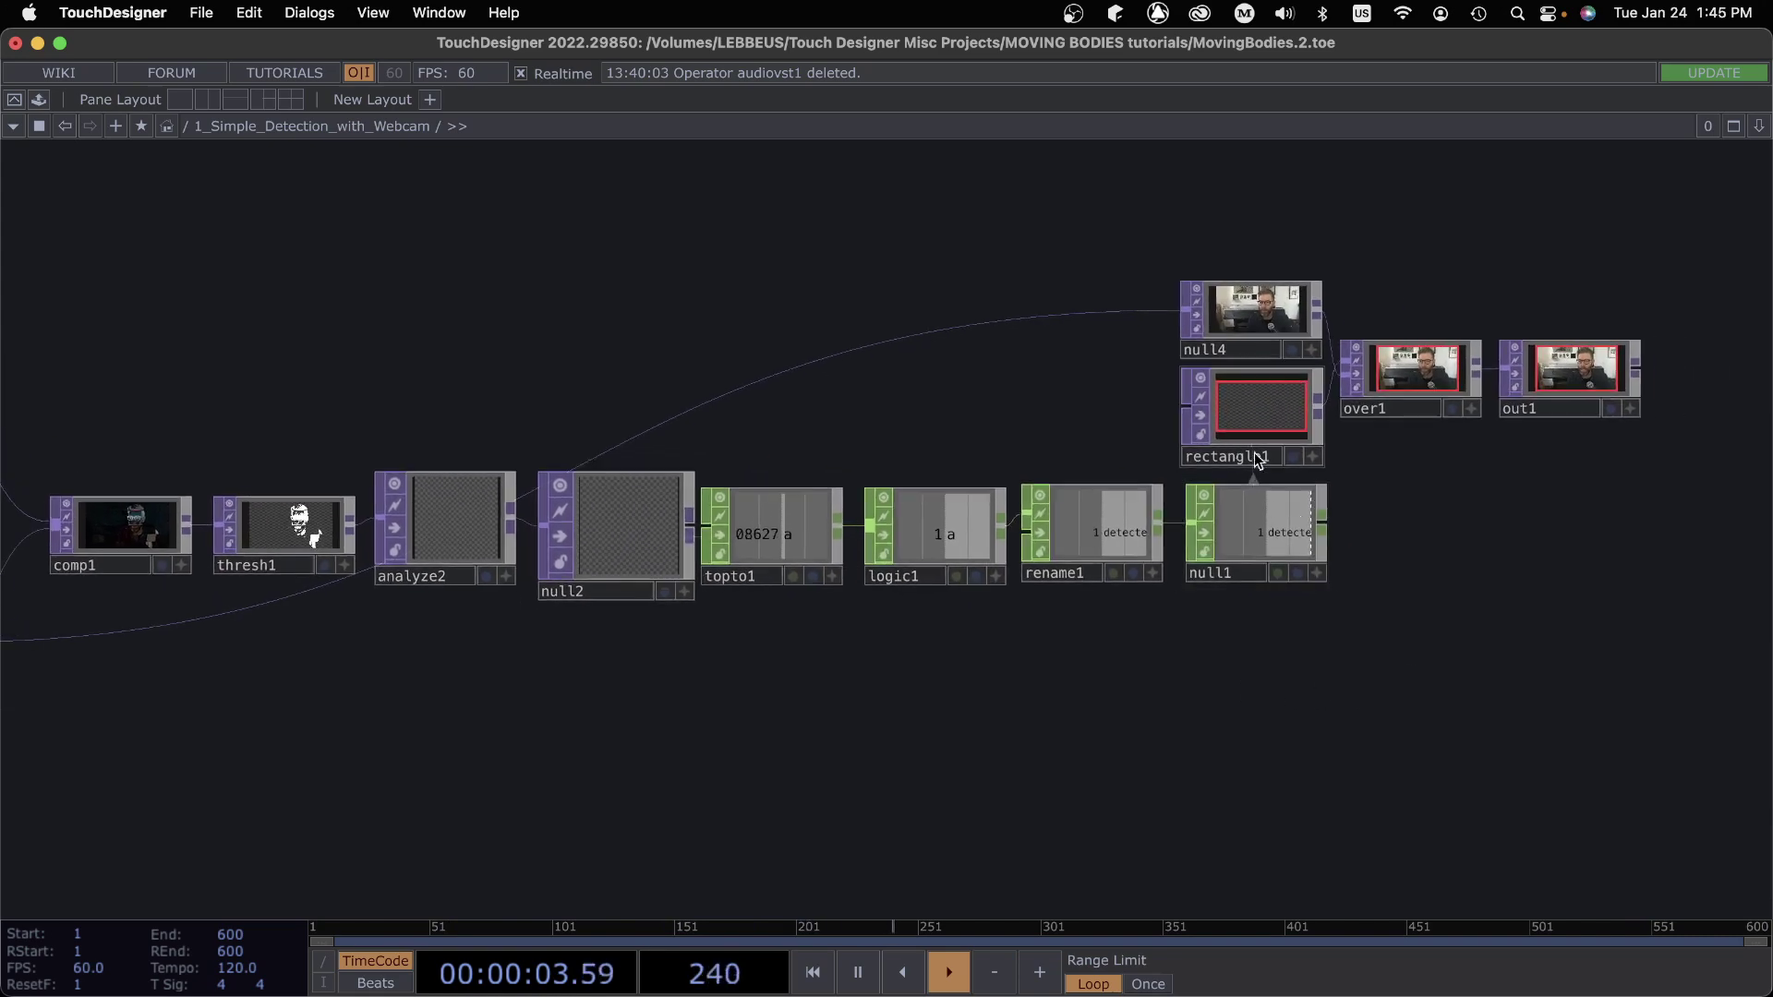
{"action": "left_click", "coordinate": [1611, 408]}
{"action": "scroll", "coordinate": [1476, 736], "scroll_direction": "left", "scroll_amount": 15}
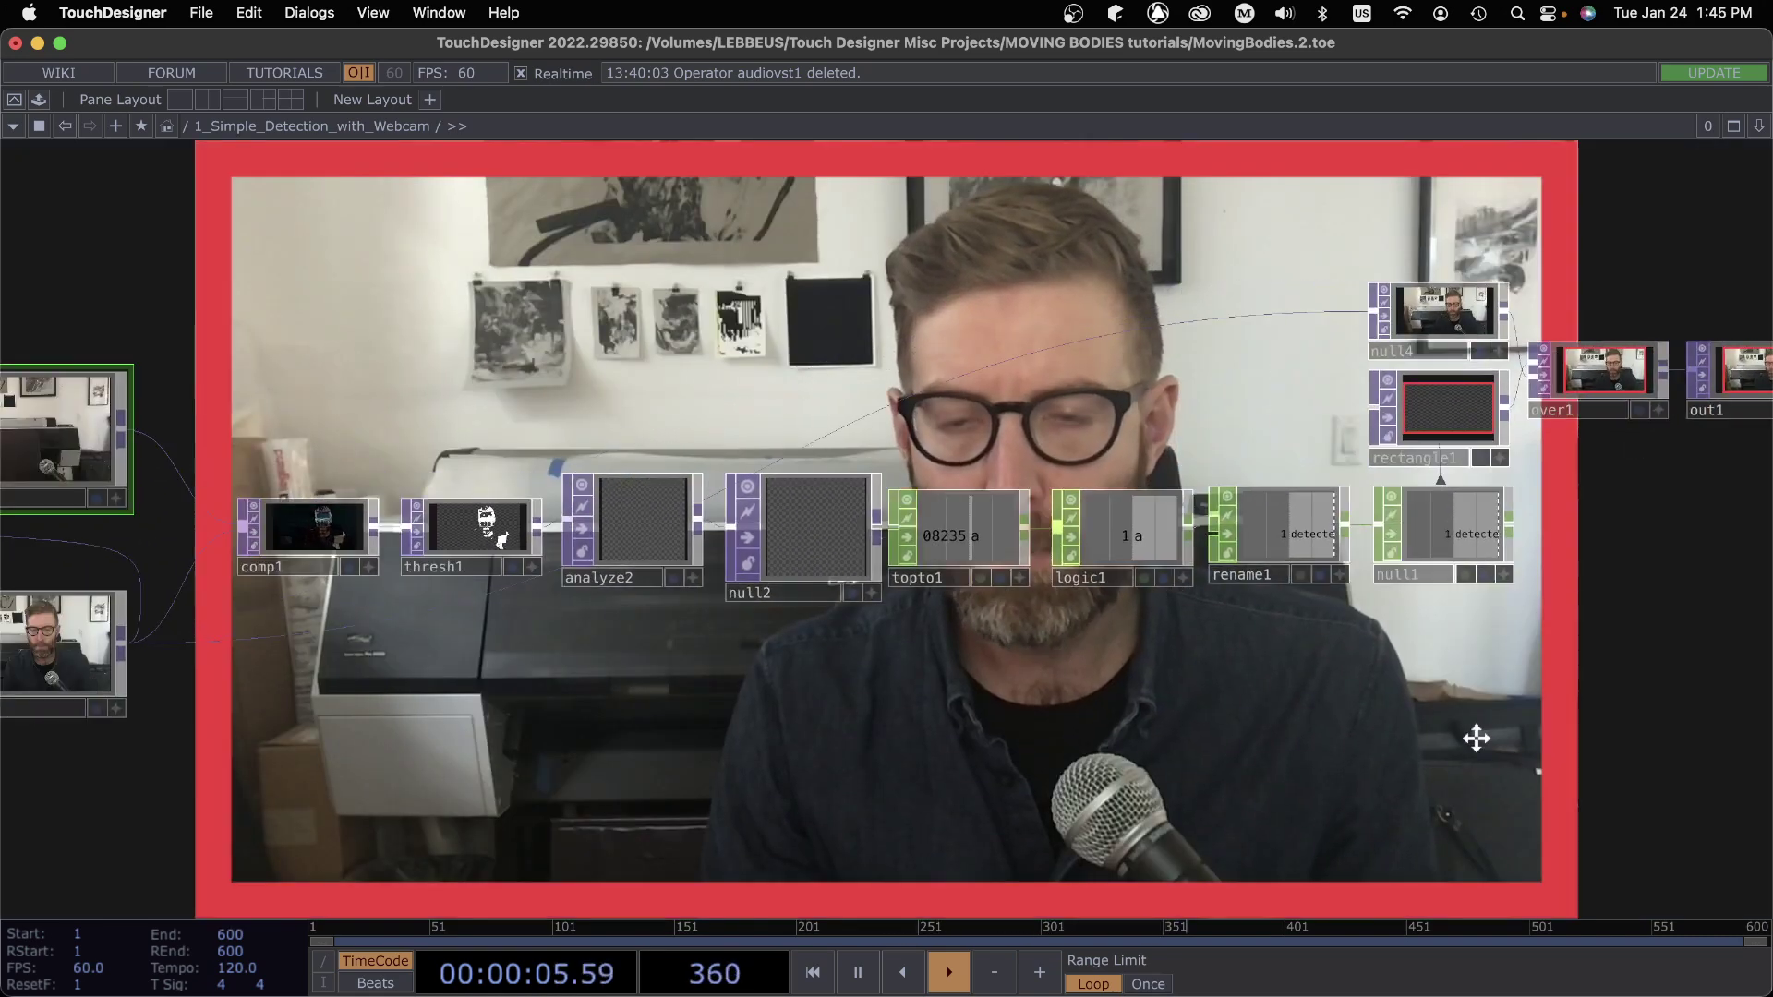
{"action": "scroll", "coordinate": [1381, 689], "scroll_direction": "down", "scroll_amount": 3}
{"action": "scroll", "coordinate": [1311, 554], "scroll_direction": "down", "scroll_amount": 6}
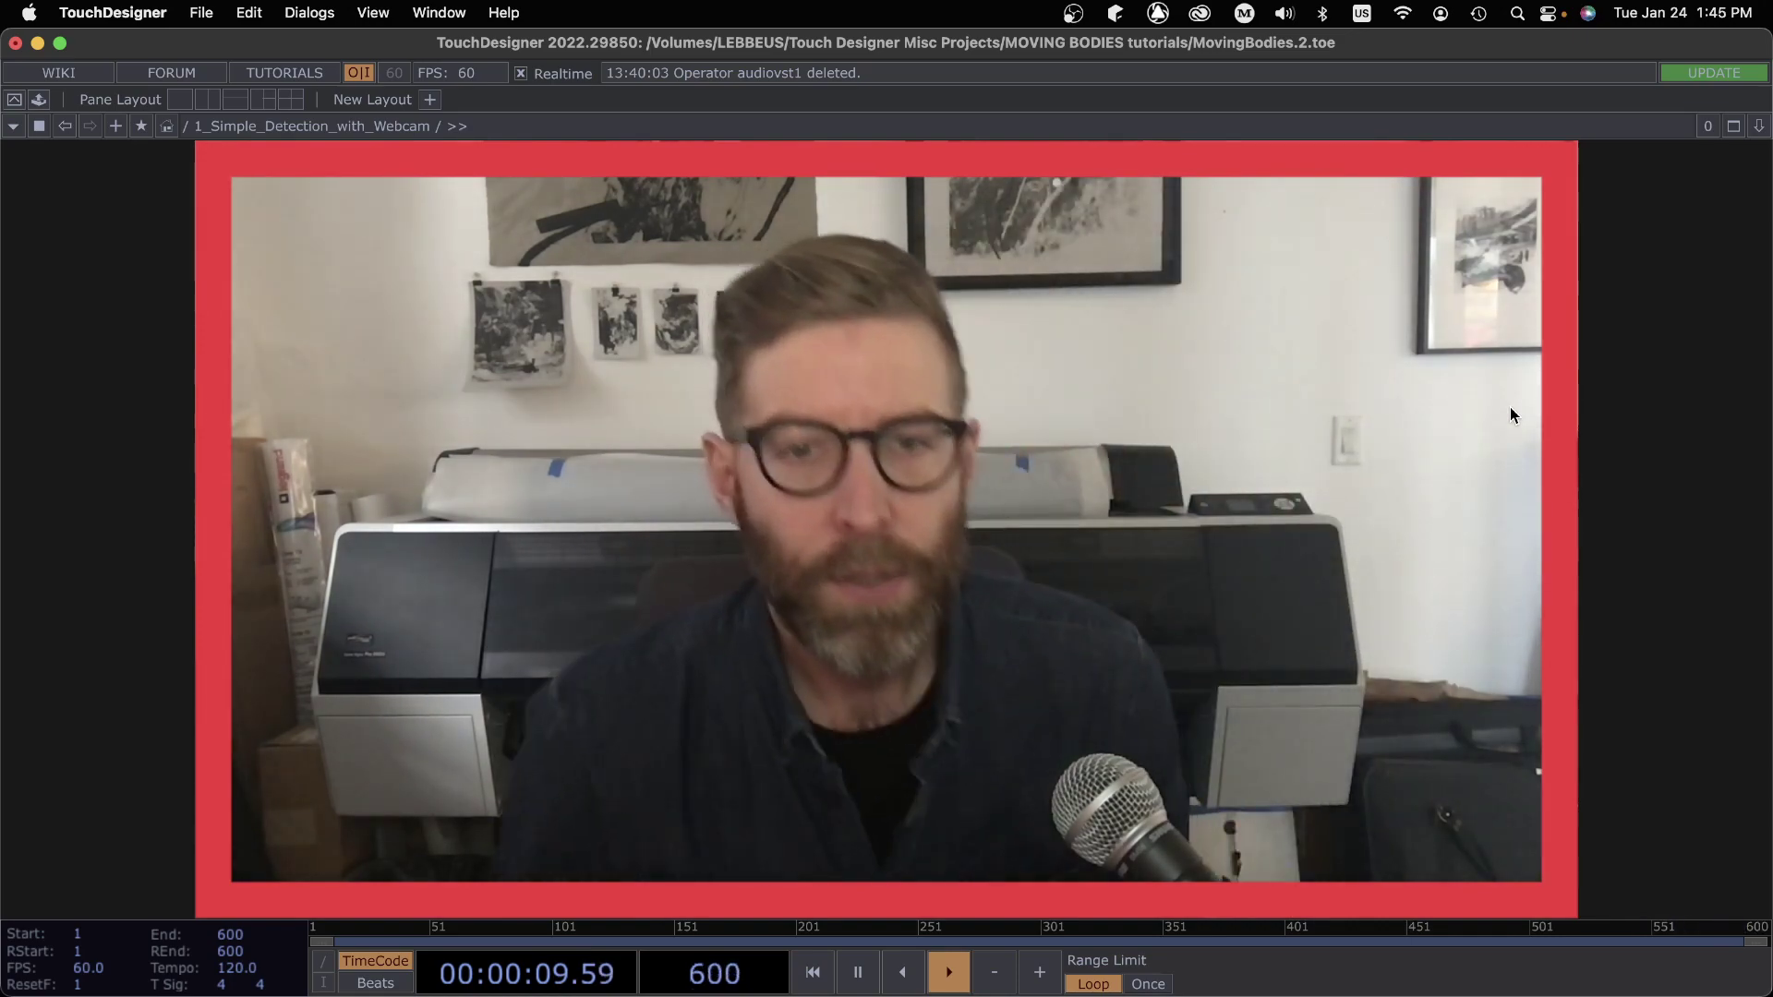
{"action": "left_click_drag", "start_coordinate": [1288, 416], "coordinate": [856, 722]}
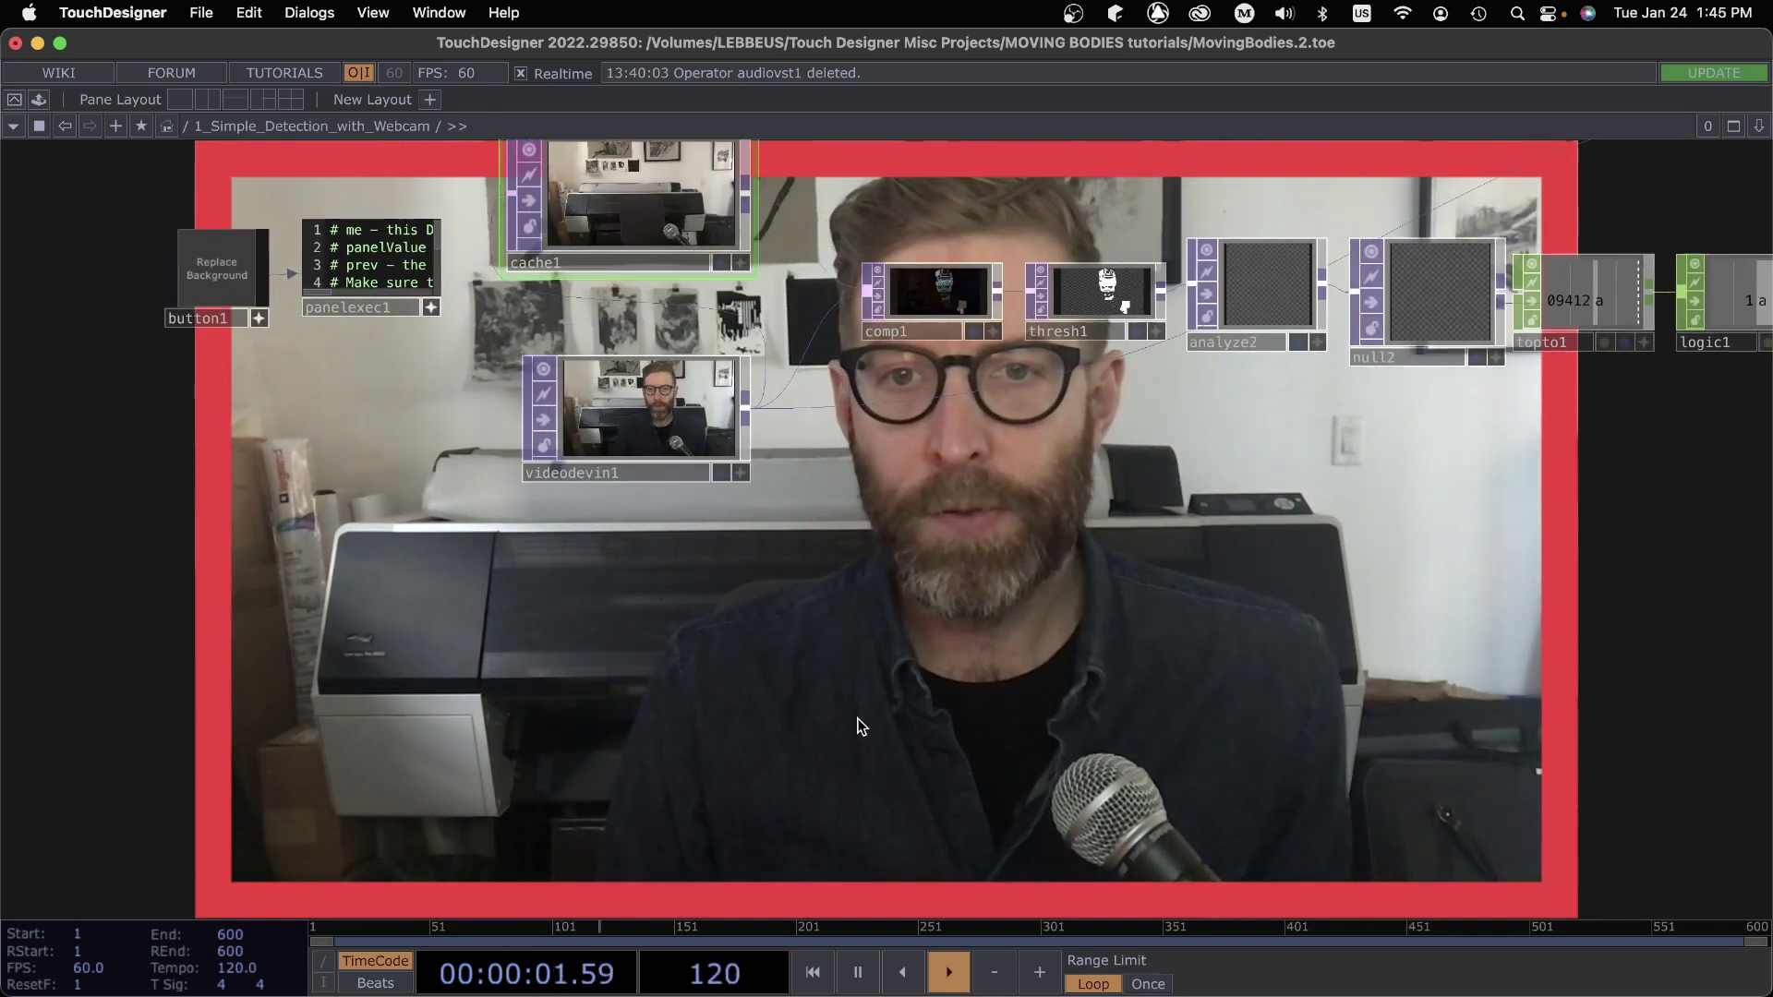
{"action": "left_click_drag", "start_coordinate": [1348, 543], "coordinate": [631, 761]}
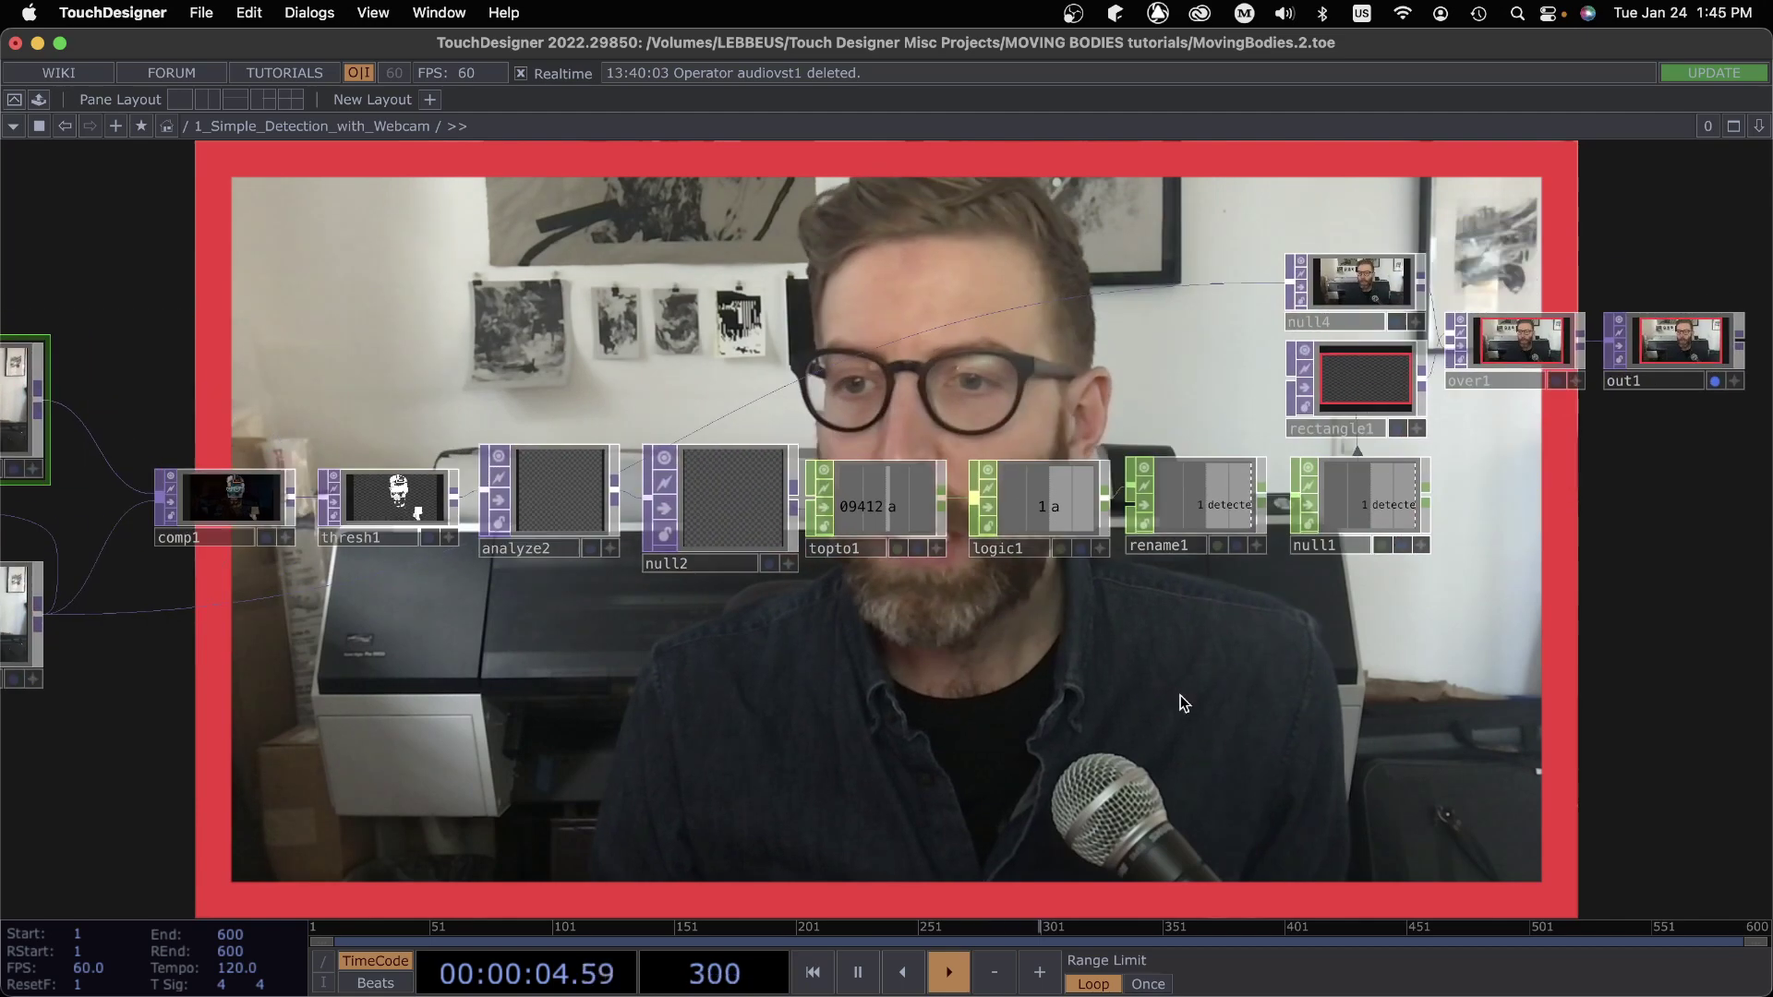
{"action": "left_click", "coordinate": [1714, 380]}
Select comp1 and show its parameters to examine the Difference operation between cache1 and videodevin1
{"action": "left_click_drag", "start_coordinate": [924, 731], "coordinate": [1439, 743]}
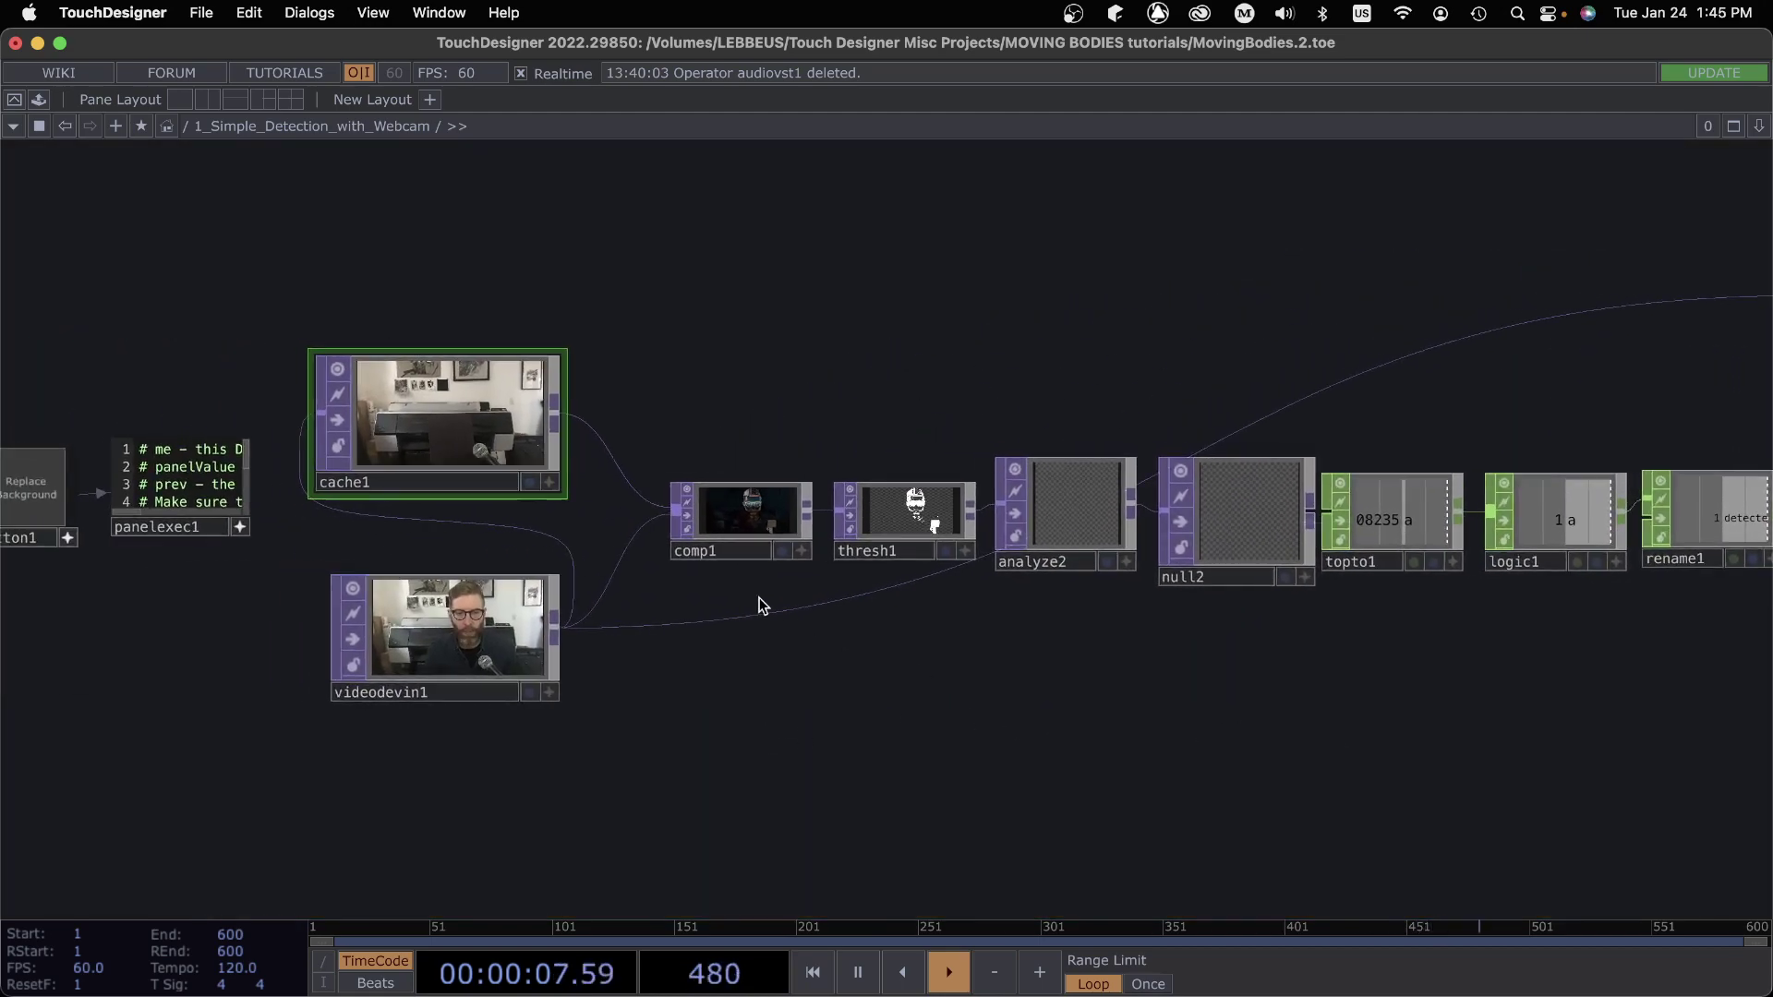
{"action": "scroll", "coordinate": [753, 608], "scroll_direction": "up", "scroll_amount": 6}
{"action": "left_click_drag", "start_coordinate": [740, 617], "coordinate": [1134, 699]}
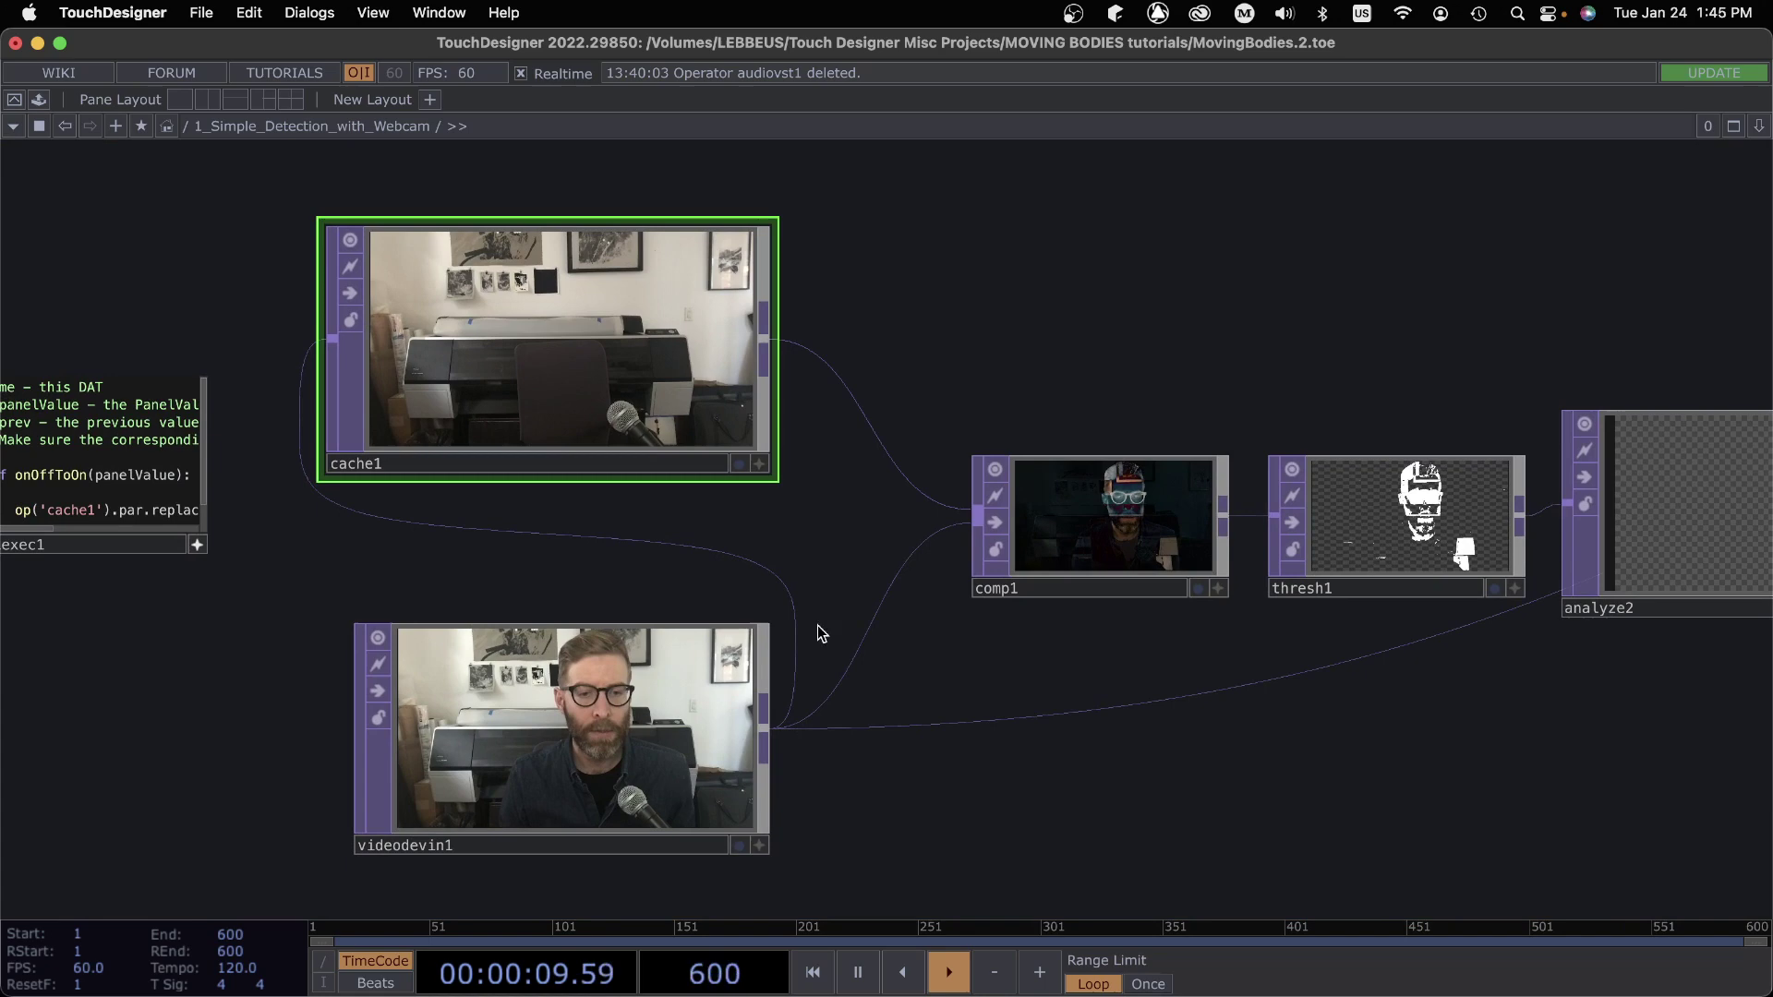
{"action": "left_click", "coordinate": [1117, 541]}
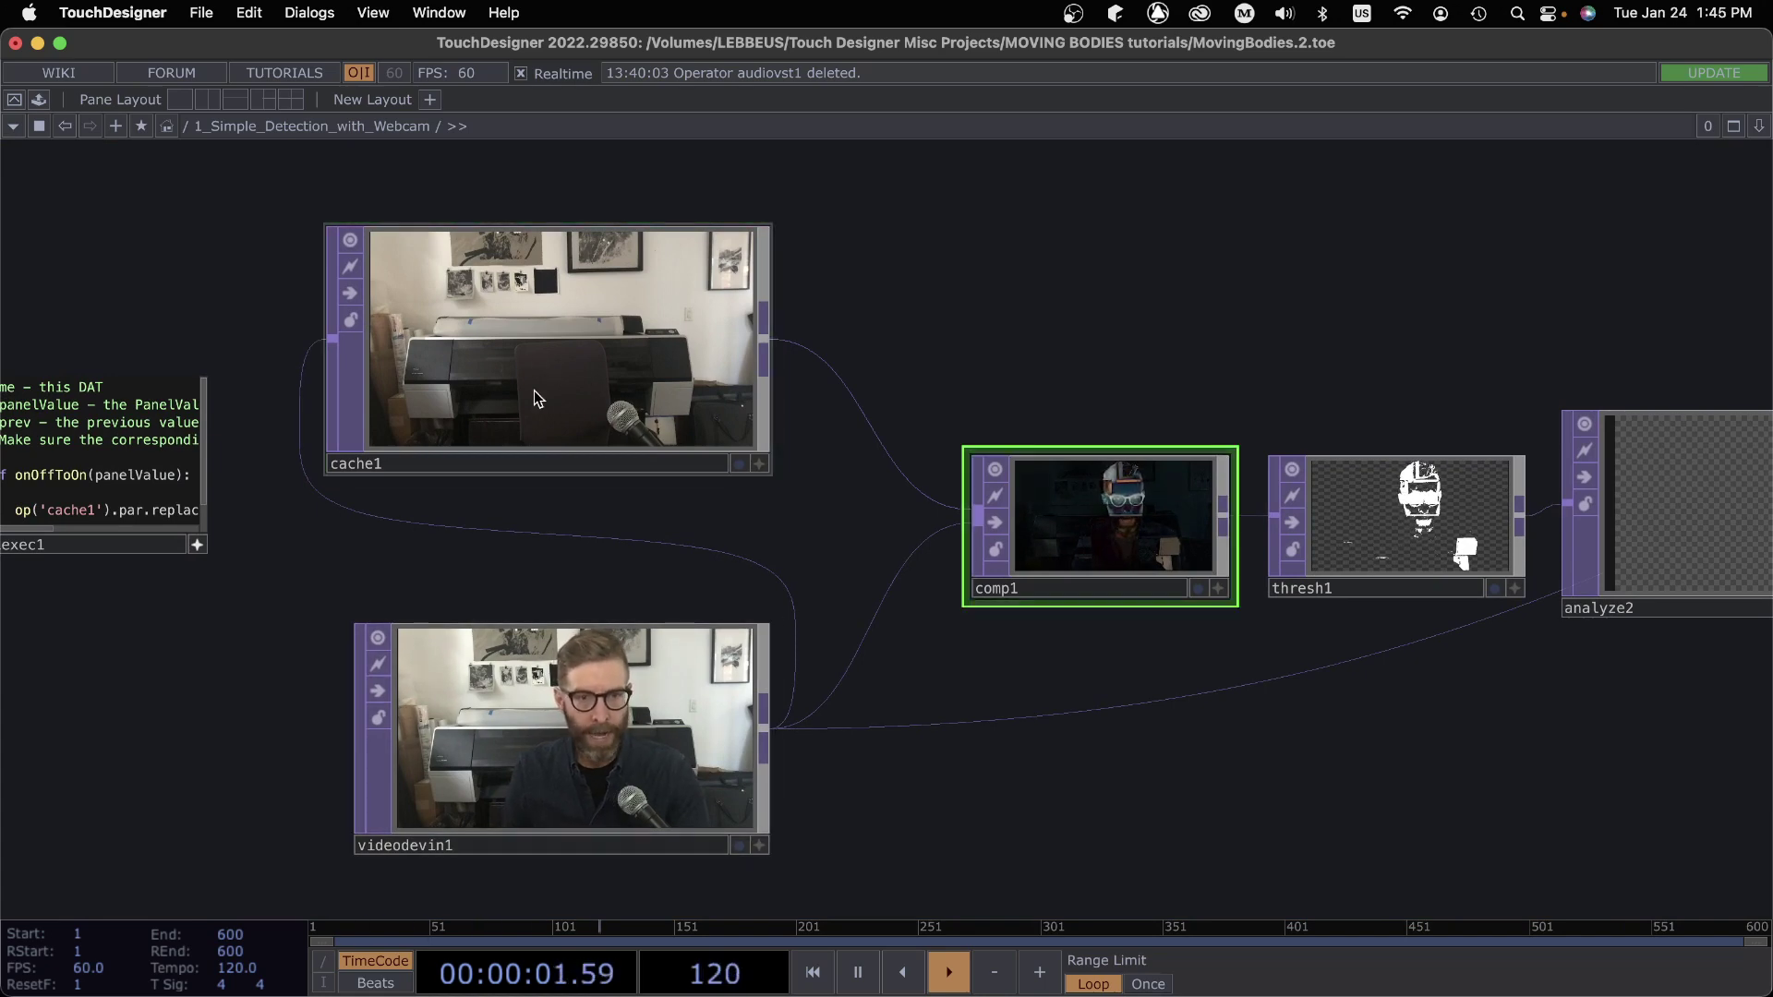
{"action": "key", "text": "p"}
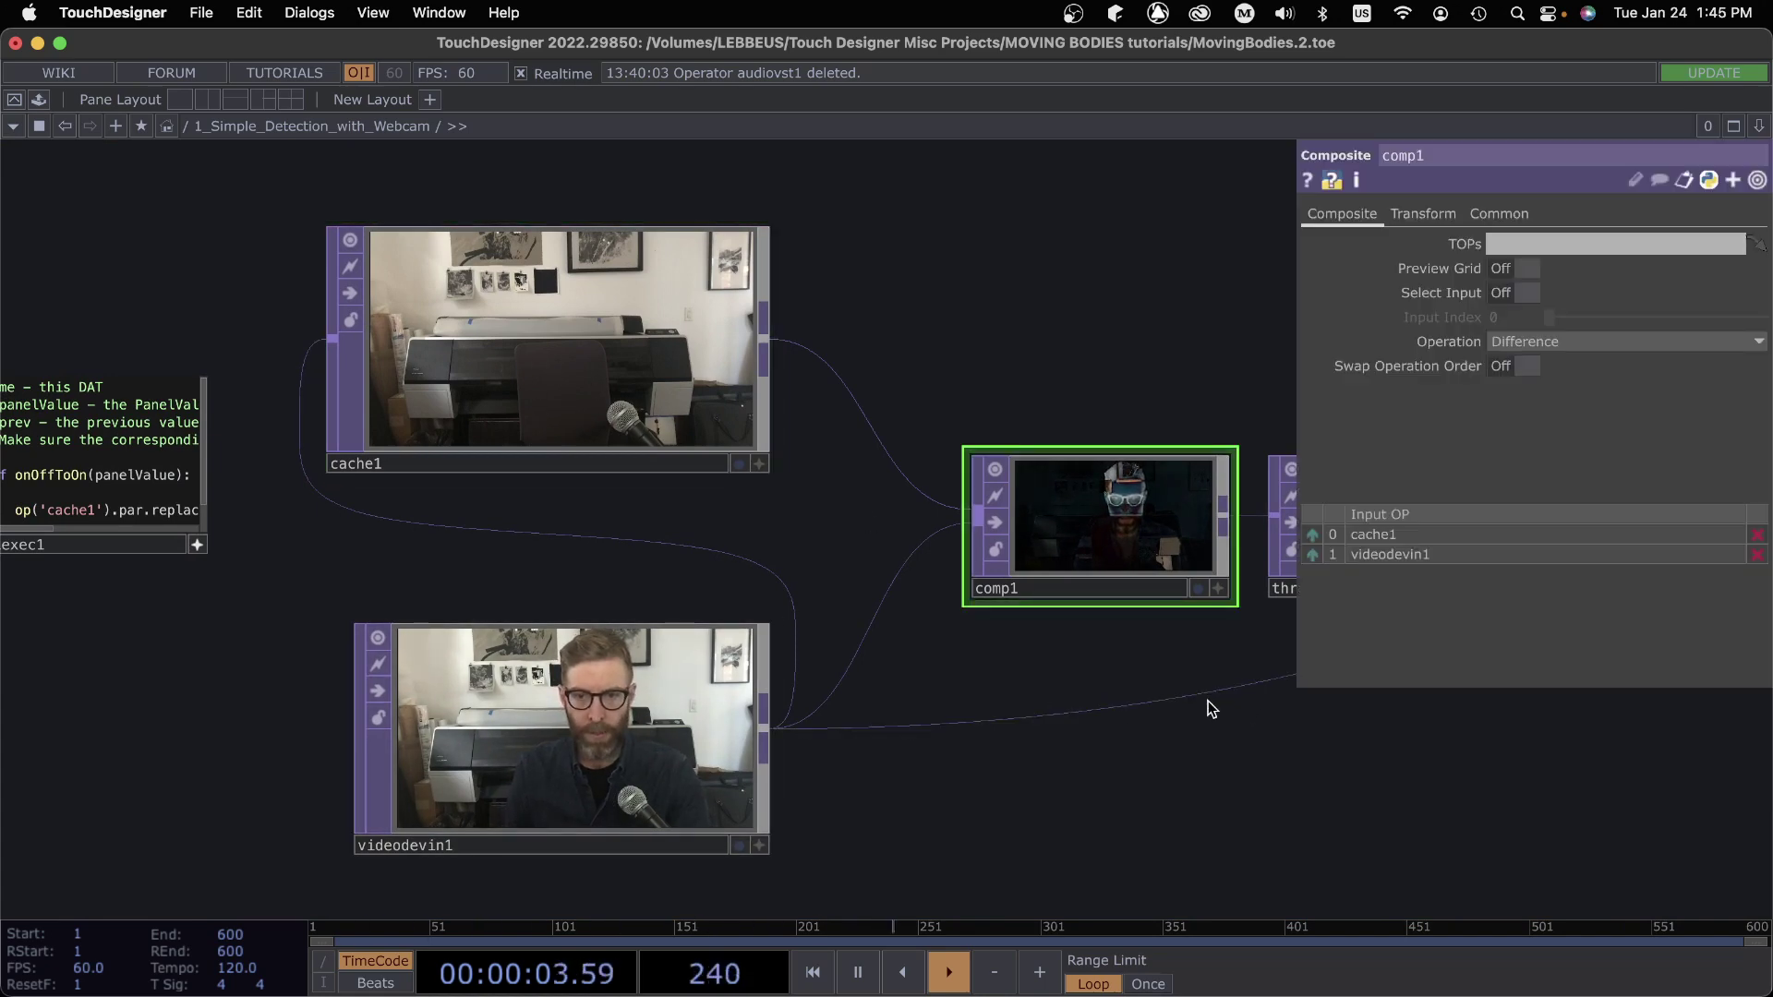
{"action": "left_click_drag", "start_coordinate": [1211, 708], "coordinate": [855, 723]}
{"action": "scroll", "coordinate": [708, 567], "scroll_direction": "up", "scroll_amount": 5}
{"action": "scroll", "coordinate": [707, 566], "scroll_direction": "up", "scroll_amount": 1}
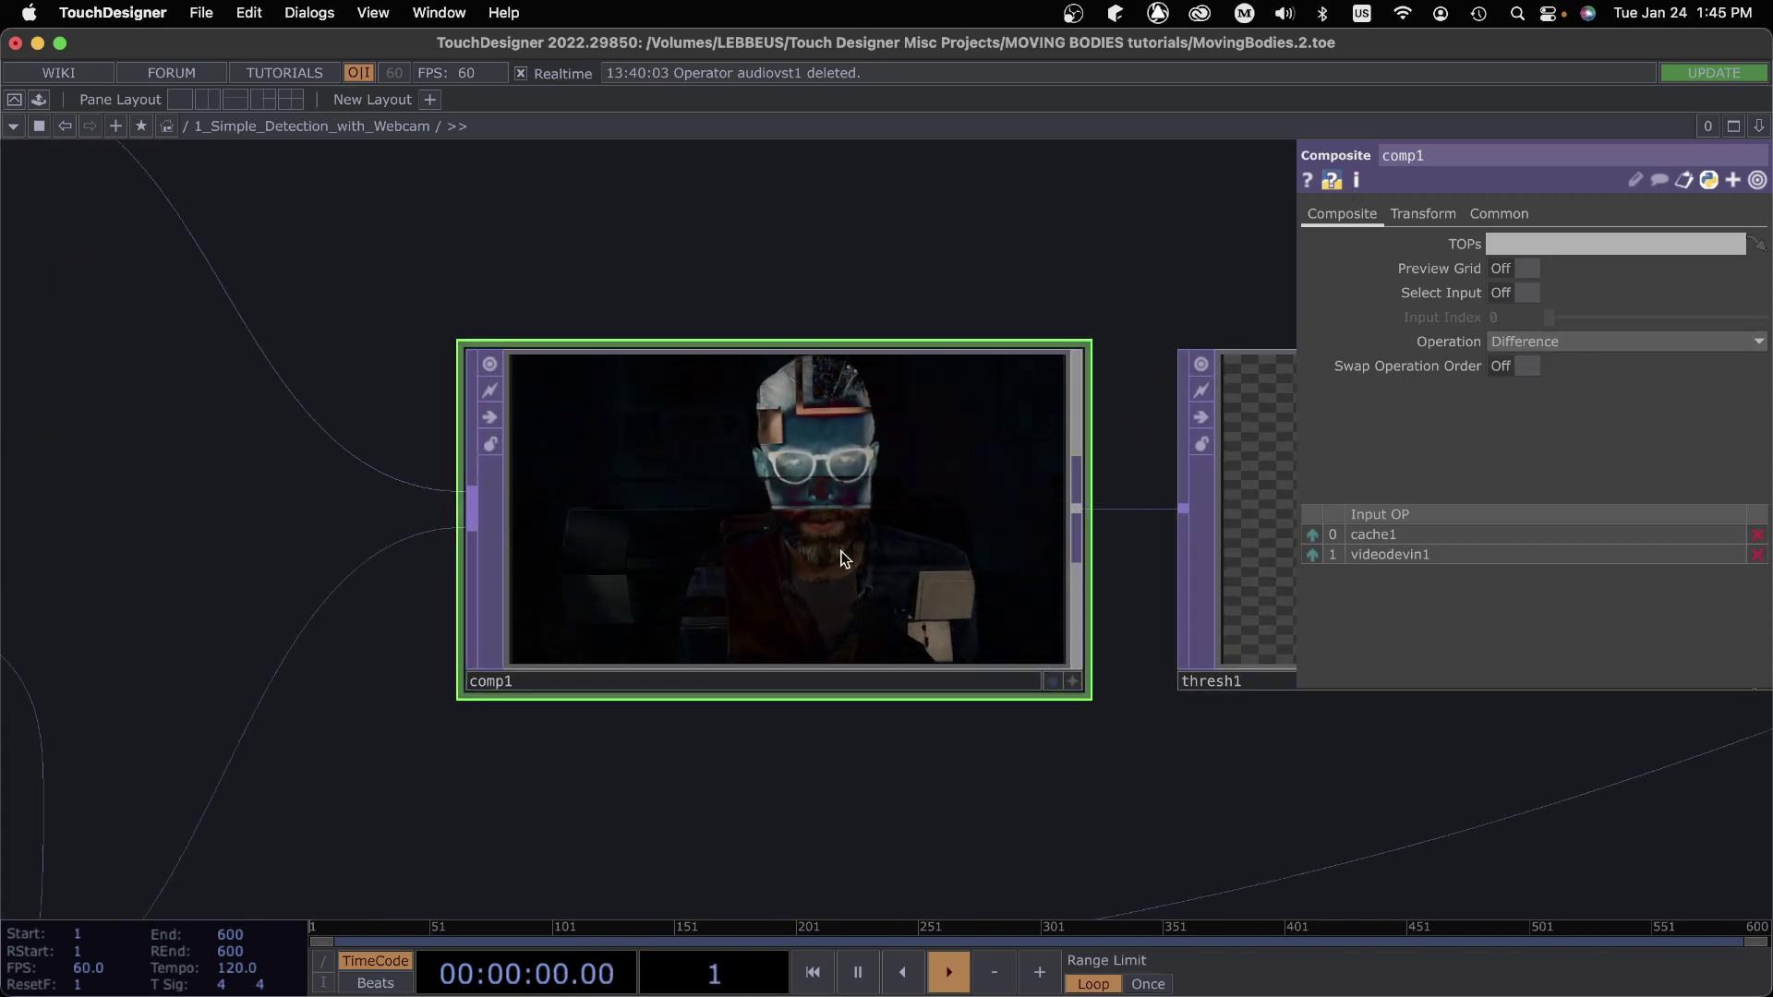
Select thresh1 to review its comparator, Luminance and threshold settings beside the comp1 image
{"action": "left_click_drag", "start_coordinate": [1141, 796], "coordinate": [503, 705]}
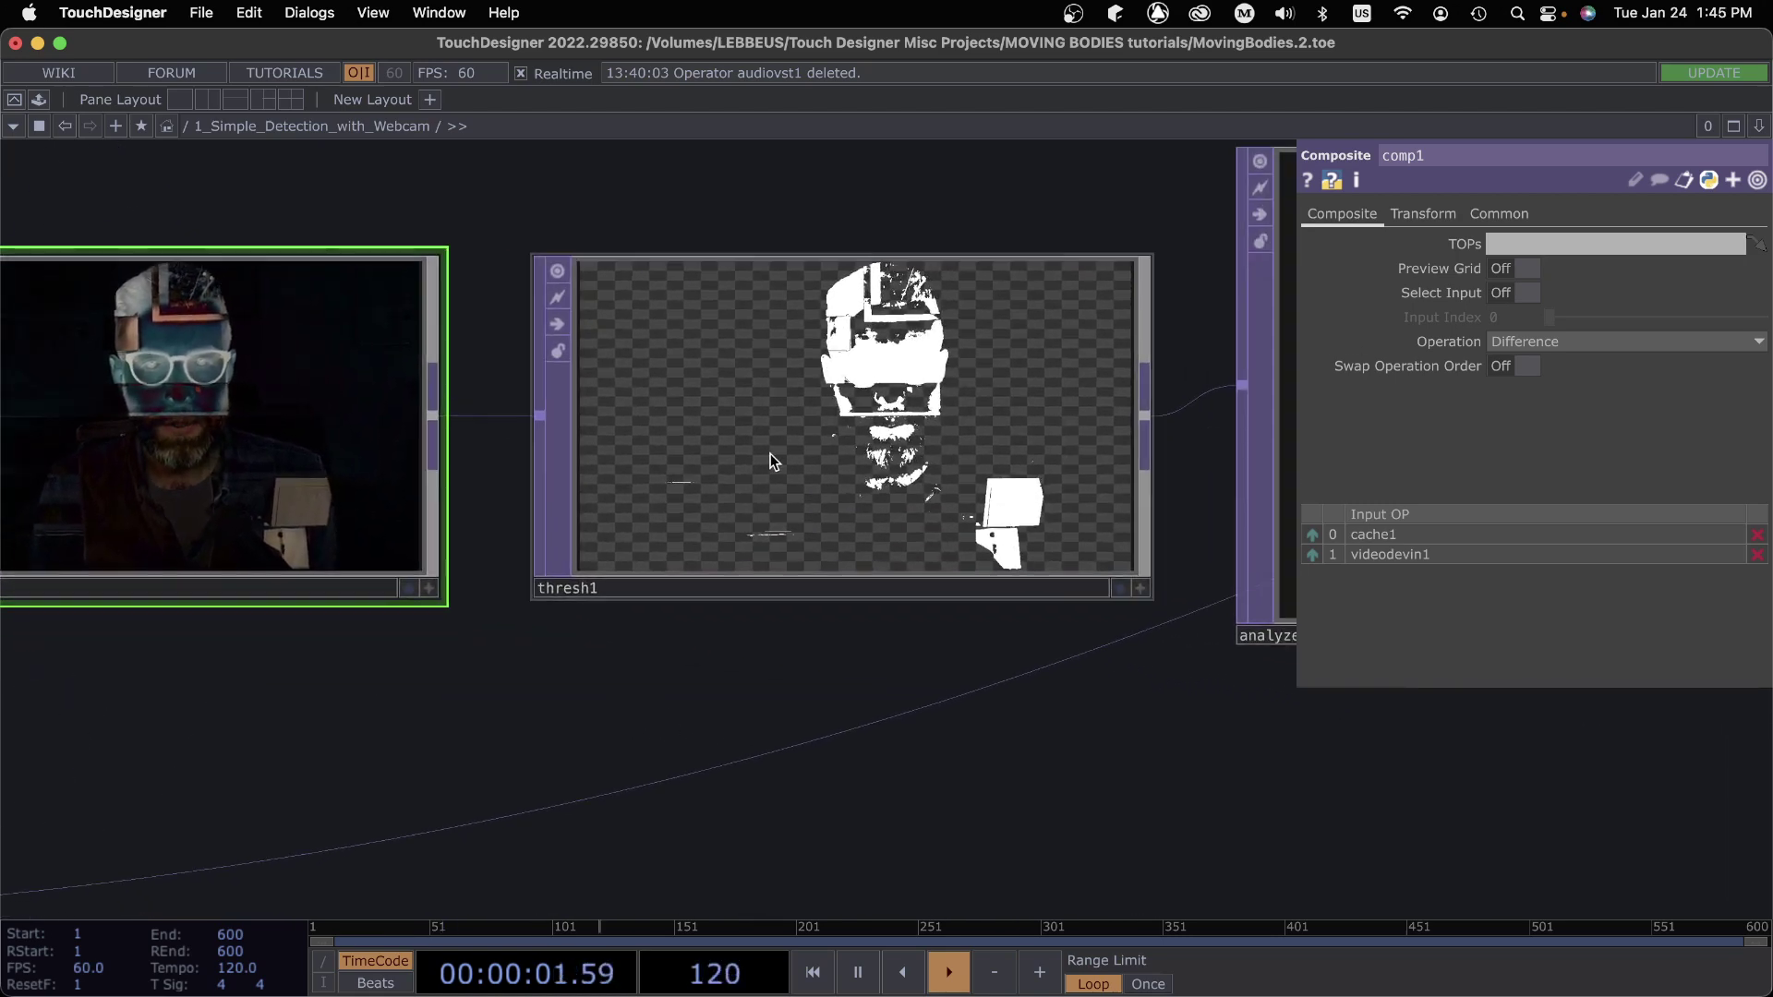
{"action": "left_click", "coordinate": [772, 454]}
{"action": "scroll", "coordinate": [756, 683], "scroll_direction": "left", "scroll_amount": 5}
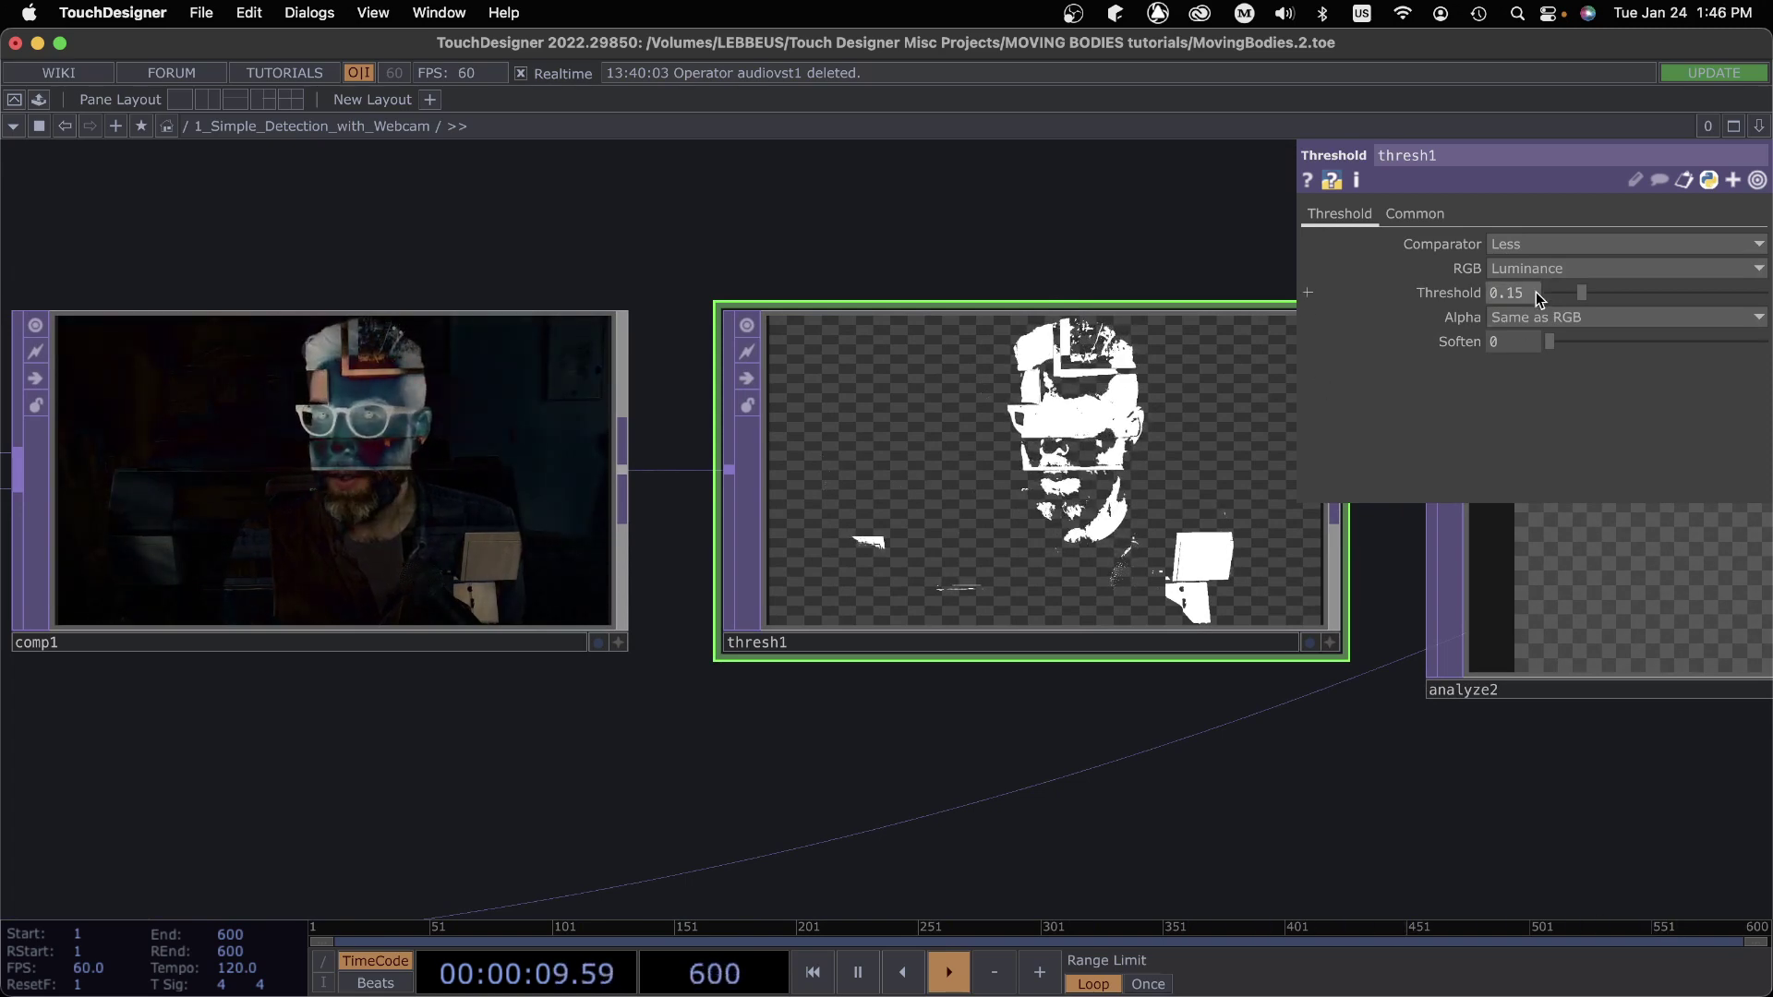
Follow the chain from thresh1 through analyze2, null2 and topto1, and select logic1 to view its parameters
{"action": "left_click_drag", "start_coordinate": [1594, 859], "coordinate": [977, 732]}
{"action": "scroll", "coordinate": [977, 720], "scroll_direction": "down", "scroll_amount": 8}
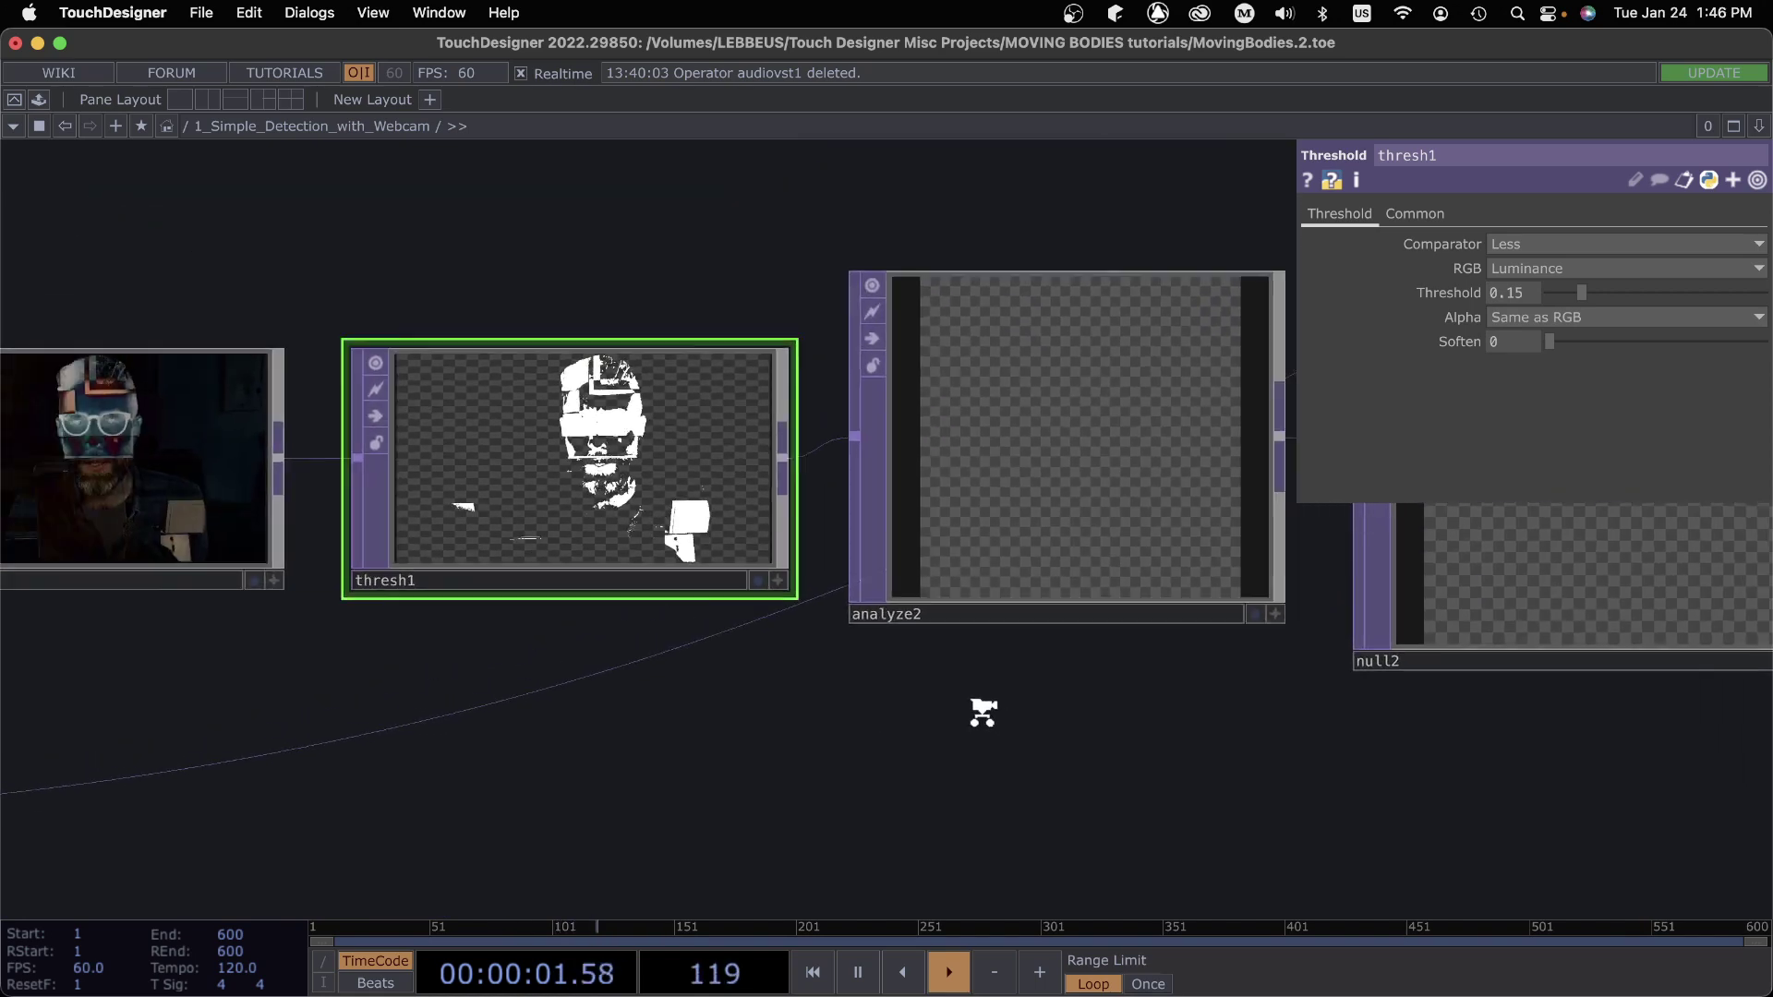
{"action": "left_click_drag", "start_coordinate": [1097, 760], "coordinate": [929, 750]}
{"action": "scroll", "coordinate": [977, 725], "scroll_direction": "up", "scroll_amount": 7}
{"action": "left_click_drag", "start_coordinate": [1047, 780], "coordinate": [996, 854]}
{"action": "left_click", "coordinate": [1421, 657]}
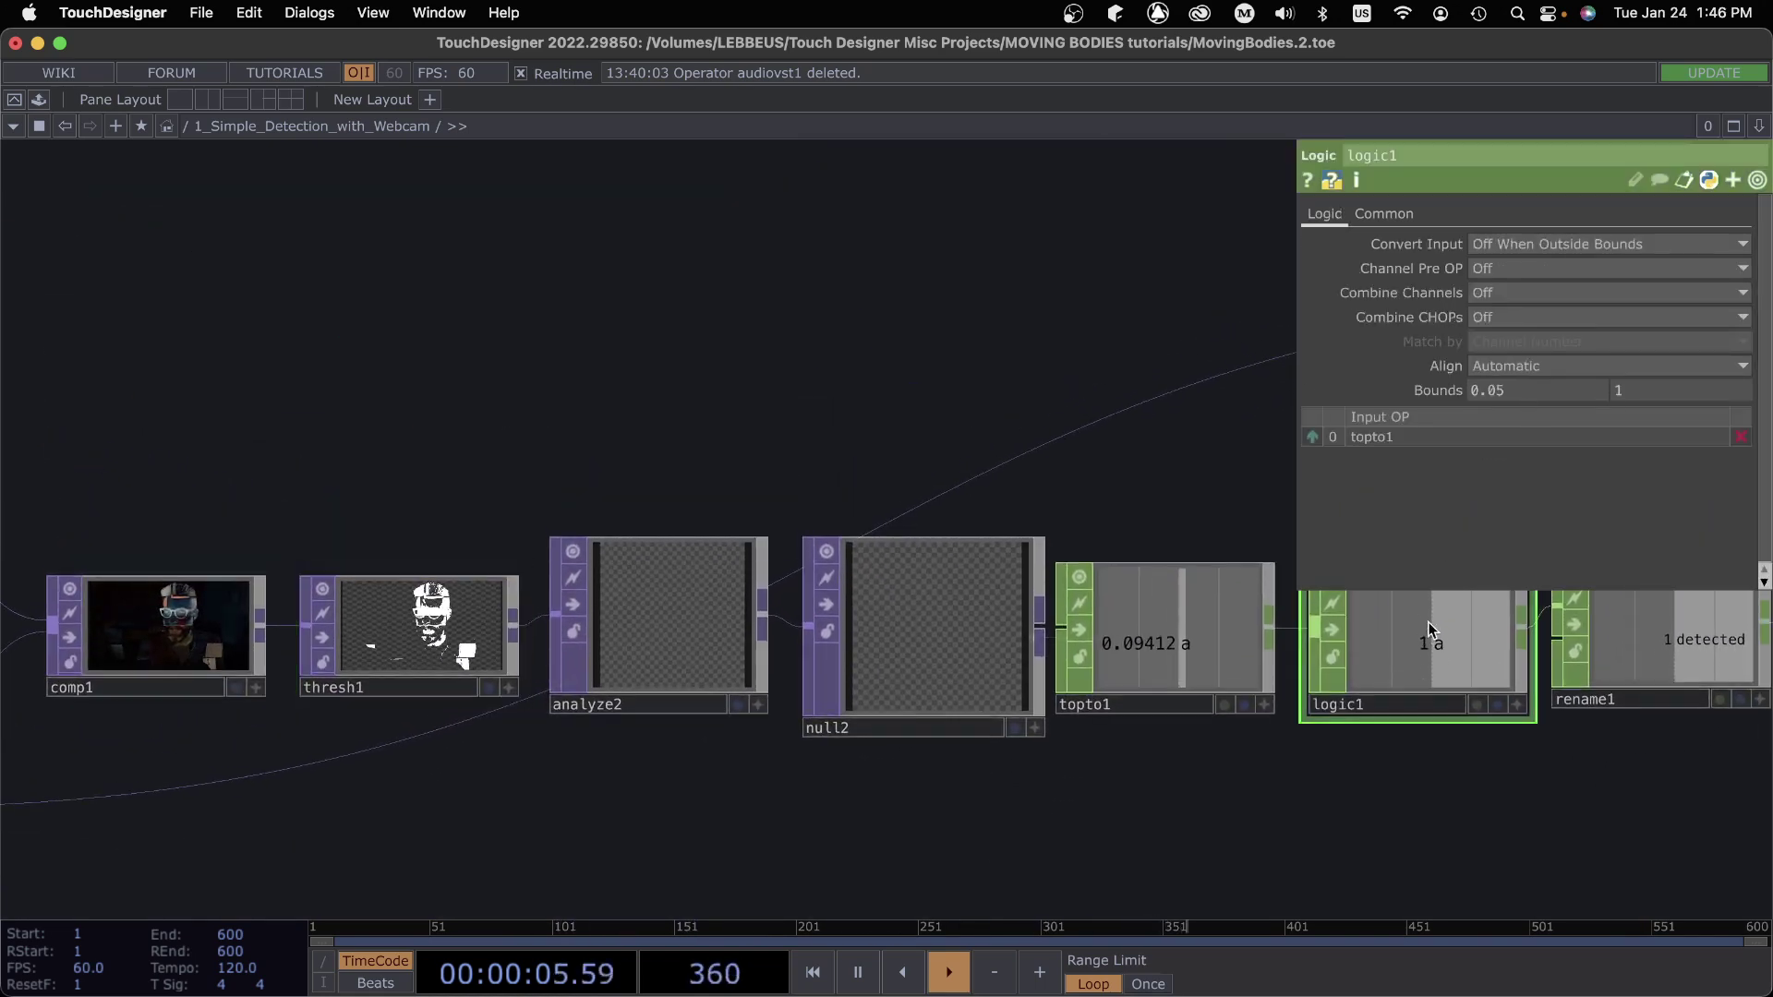
Try a Threshold of .5 on thresh1 to compare the mask, and set it back to .15
{"action": "left_click", "coordinate": [417, 647]}
{"action": "left_click_drag", "start_coordinate": [411, 799], "coordinate": [807, 847]}
{"action": "scroll", "coordinate": [735, 817], "scroll_direction": "up", "scroll_amount": 2}
{"action": "scroll", "coordinate": [734, 813], "scroll_direction": "up", "scroll_amount": 3}
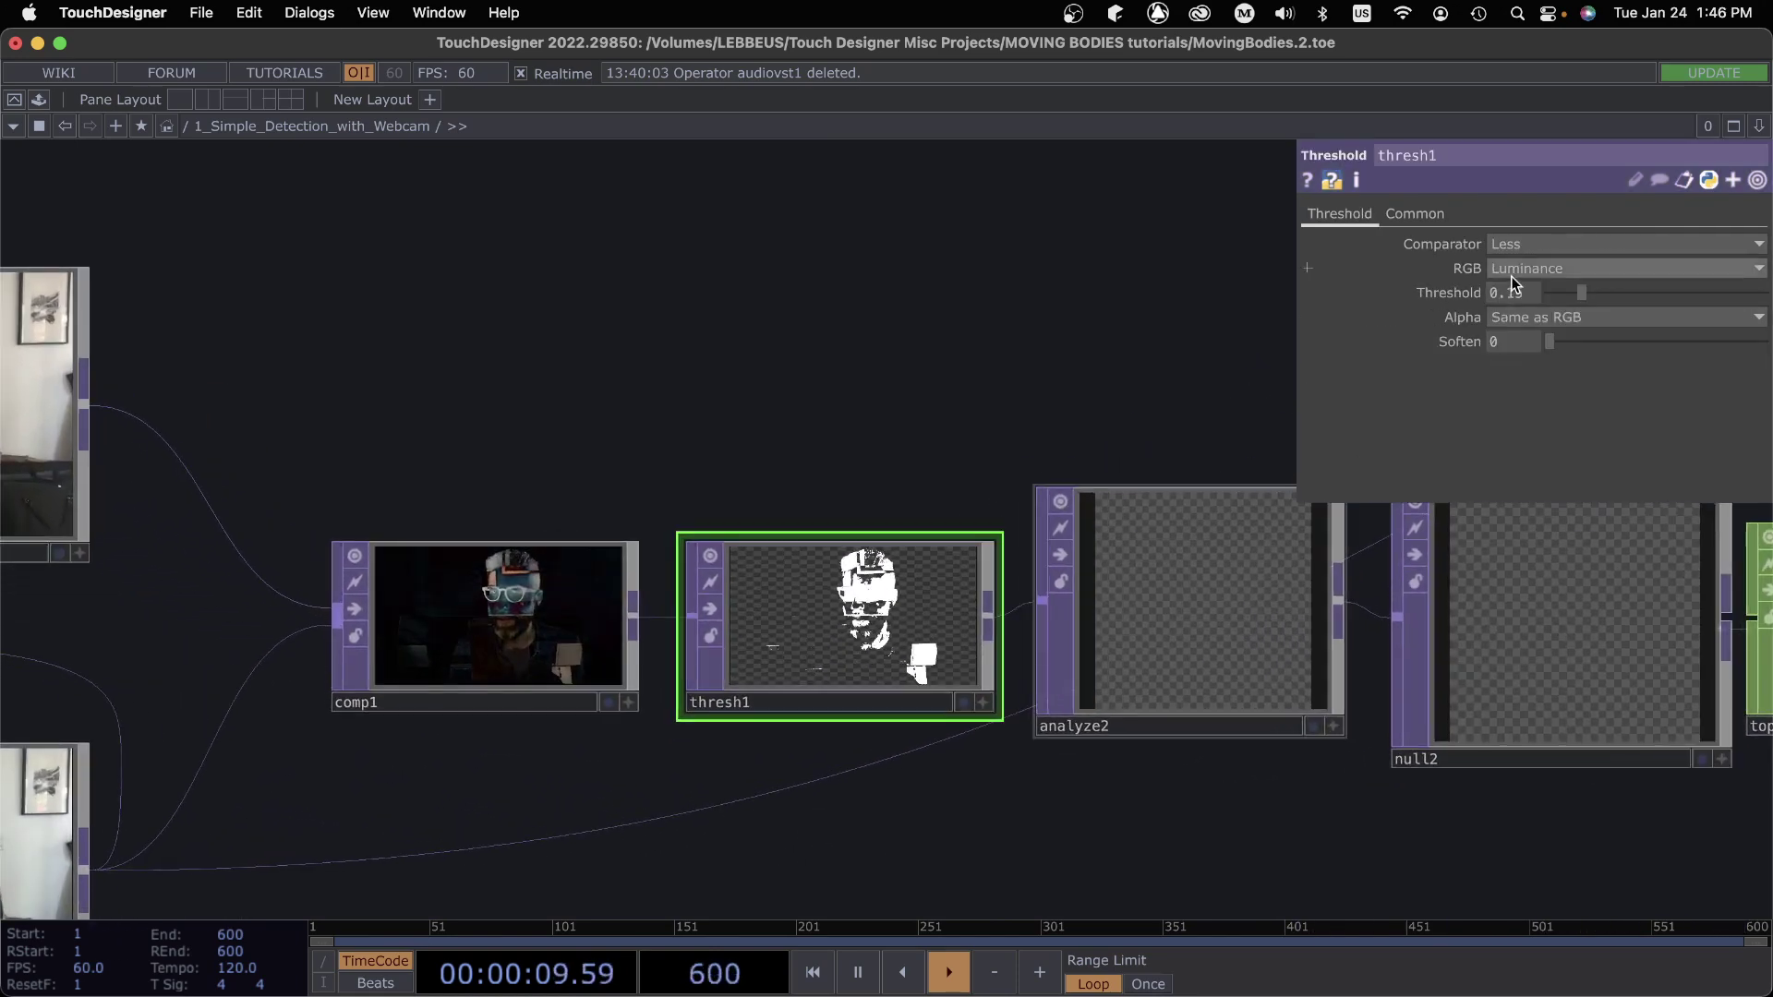
{"action": "left_click_drag", "start_coordinate": [1101, 363], "coordinate": [1079, 309]}
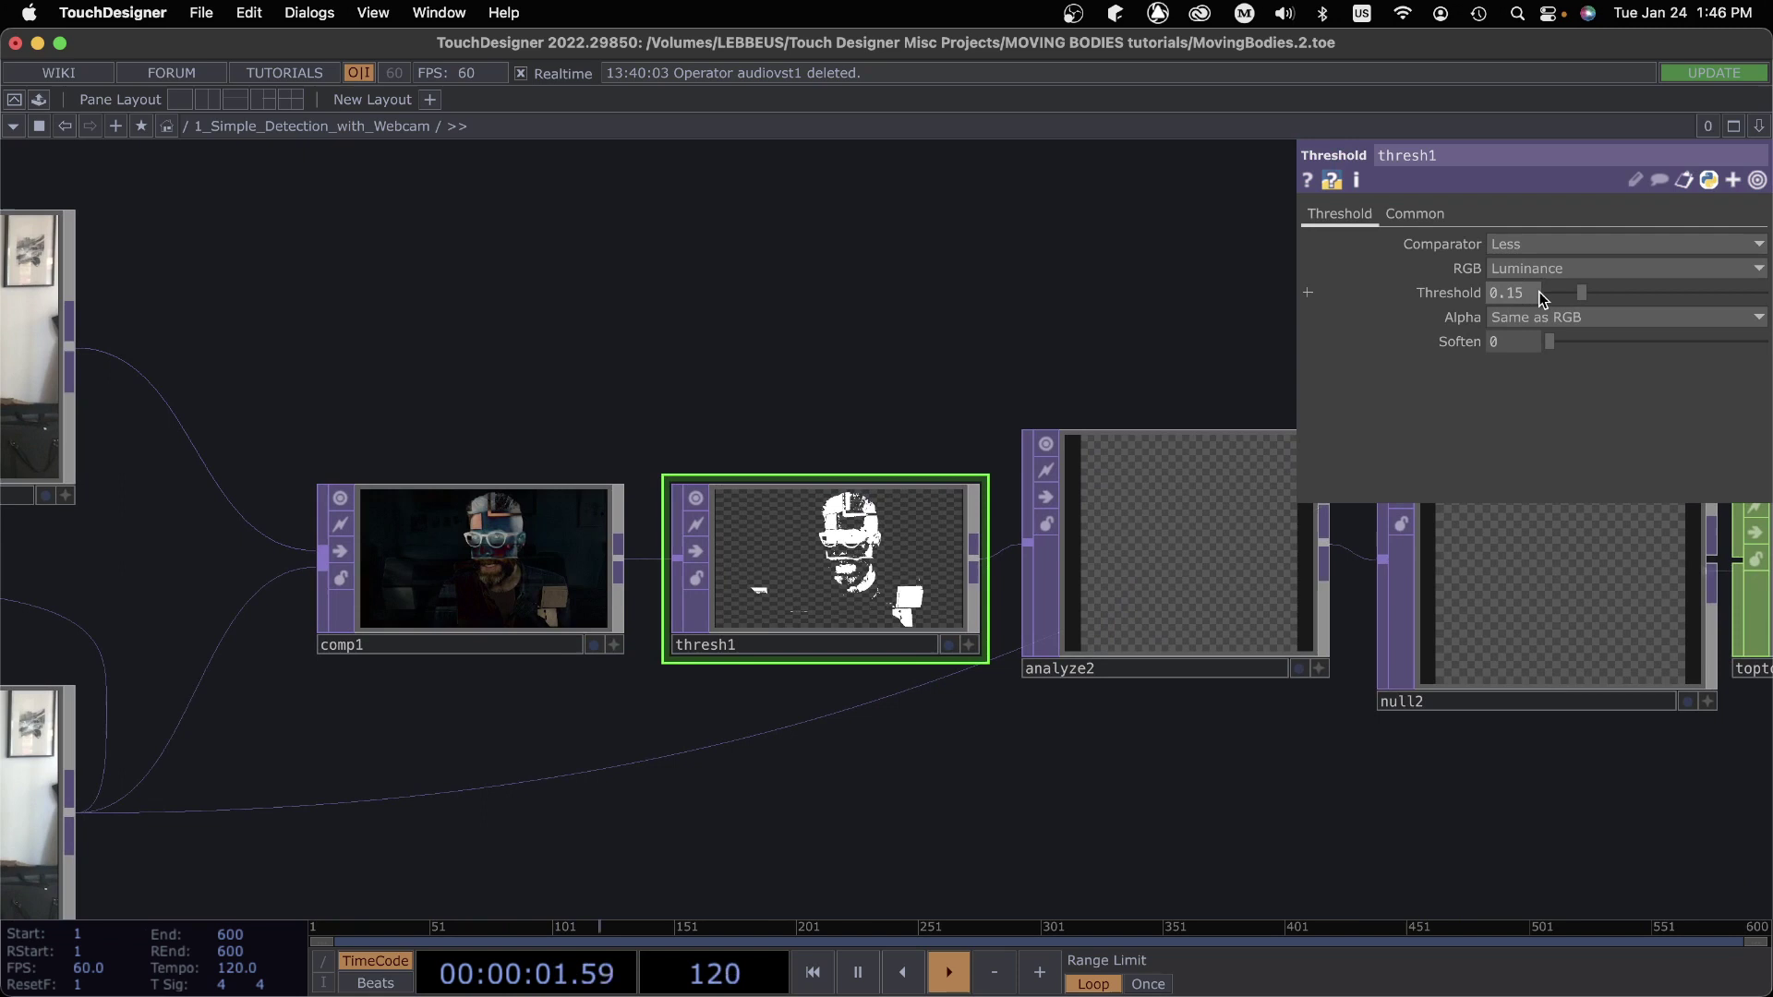
{"action": "left_click", "coordinate": [1525, 298]}
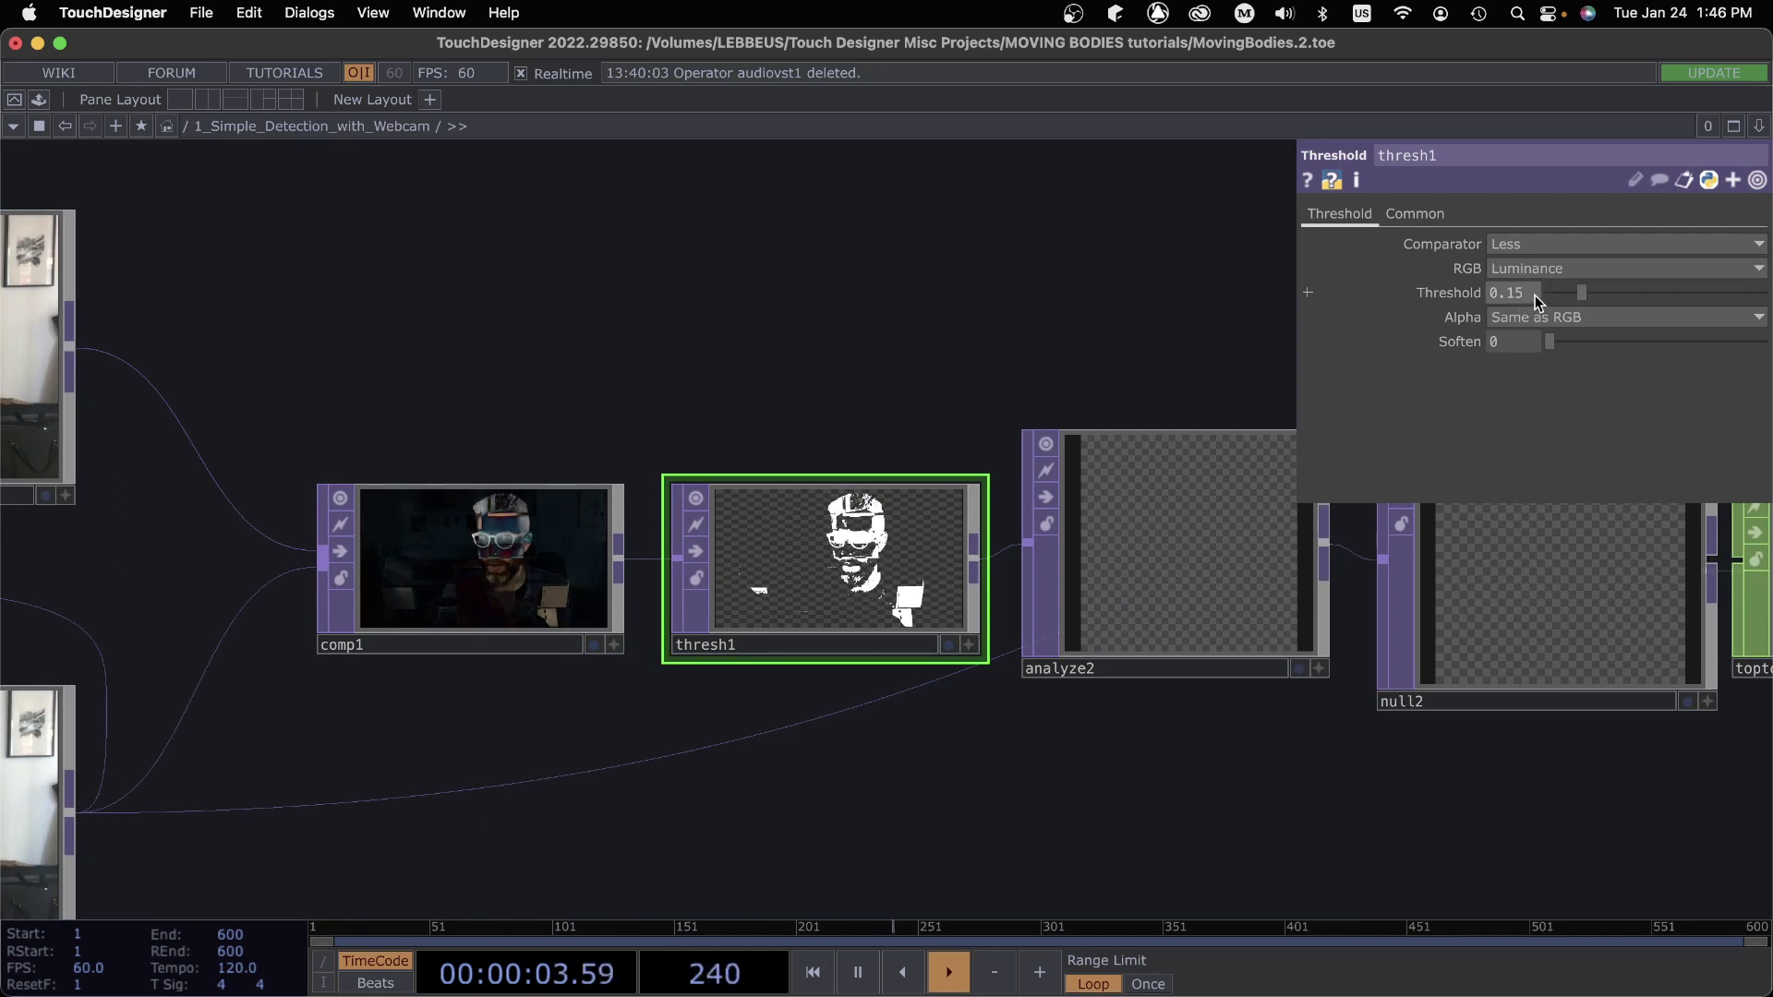
{"action": "key", "text": "Return"}
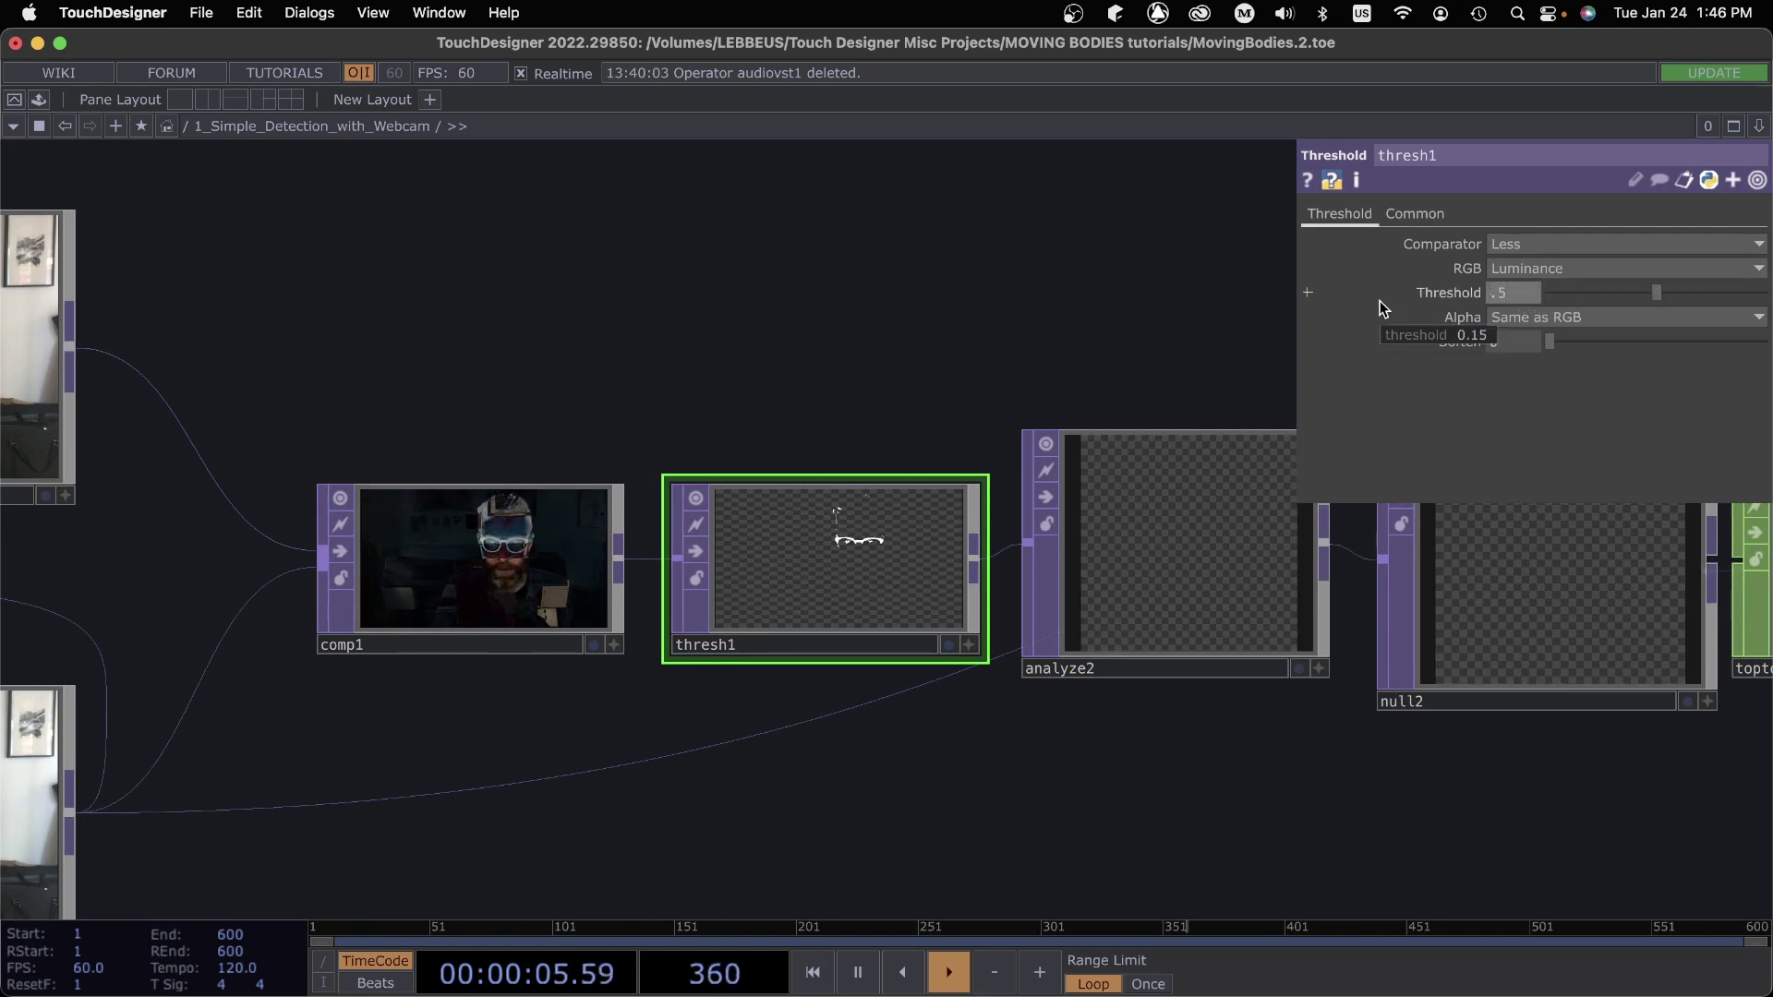
{"action": "scroll", "coordinate": [907, 613], "scroll_direction": "up", "scroll_amount": 3}
{"action": "left_click_drag", "start_coordinate": [1088, 813], "coordinate": [1230, 798]}
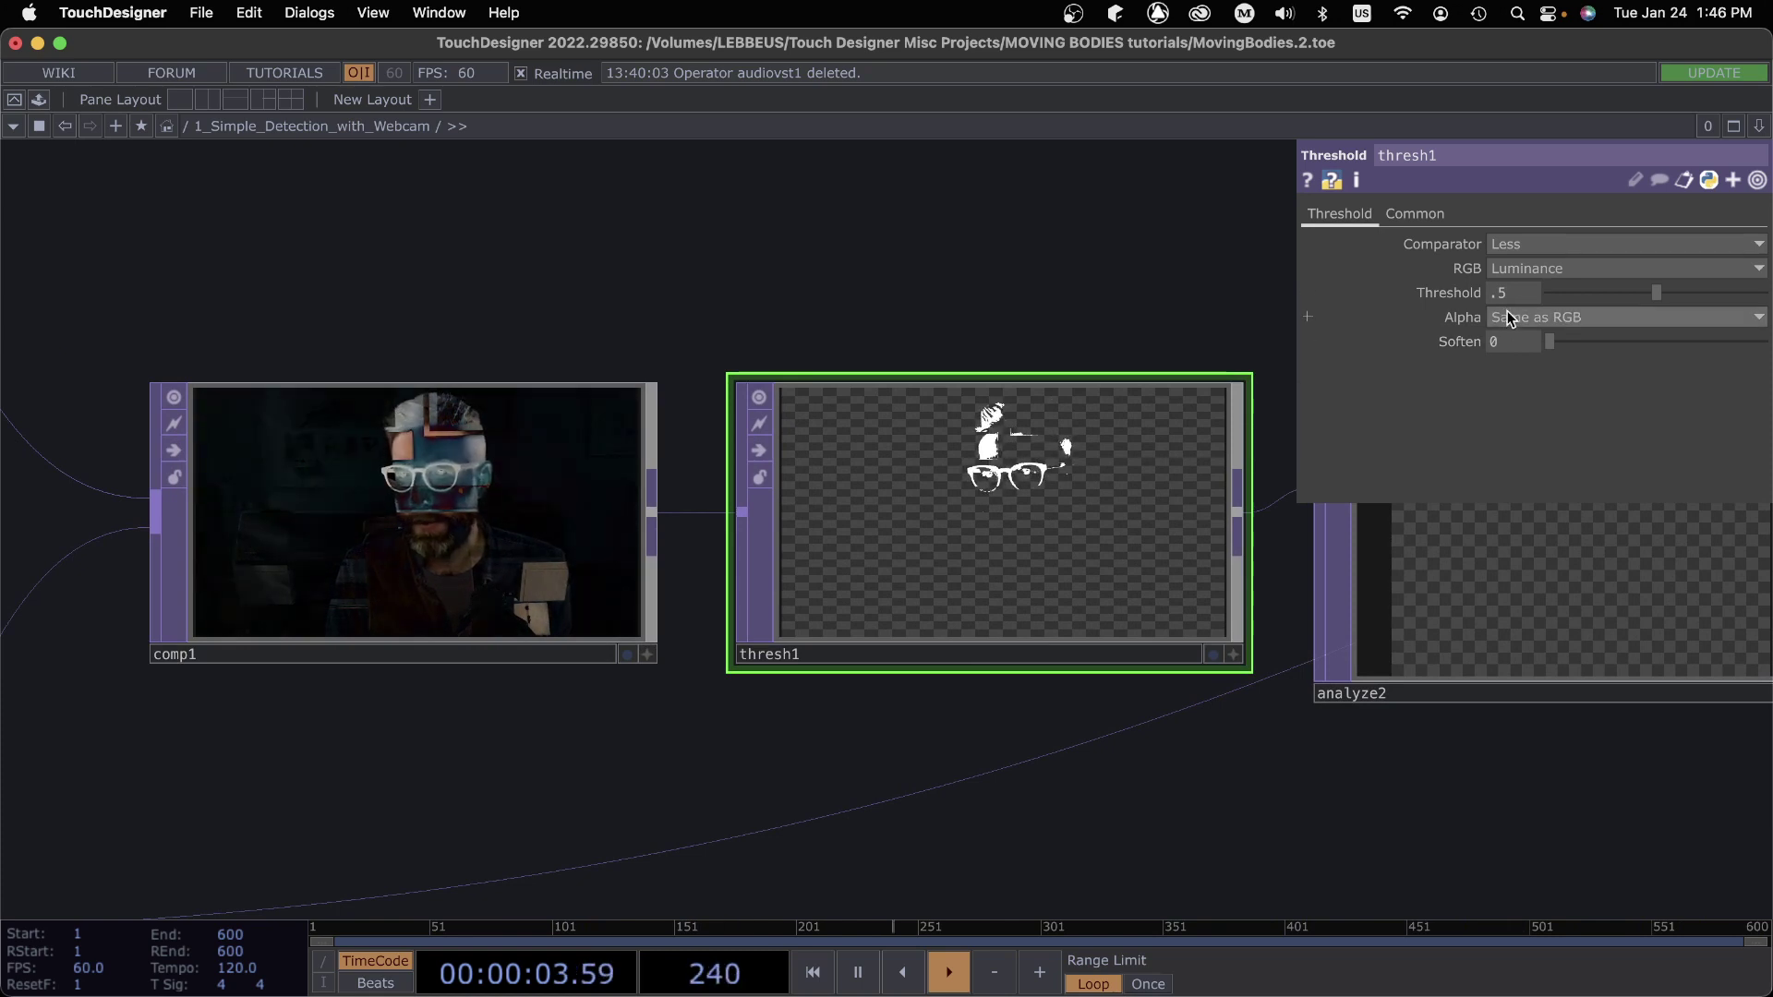
{"action": "type", "text": "1"}
{"action": "key", "text": "Return"}
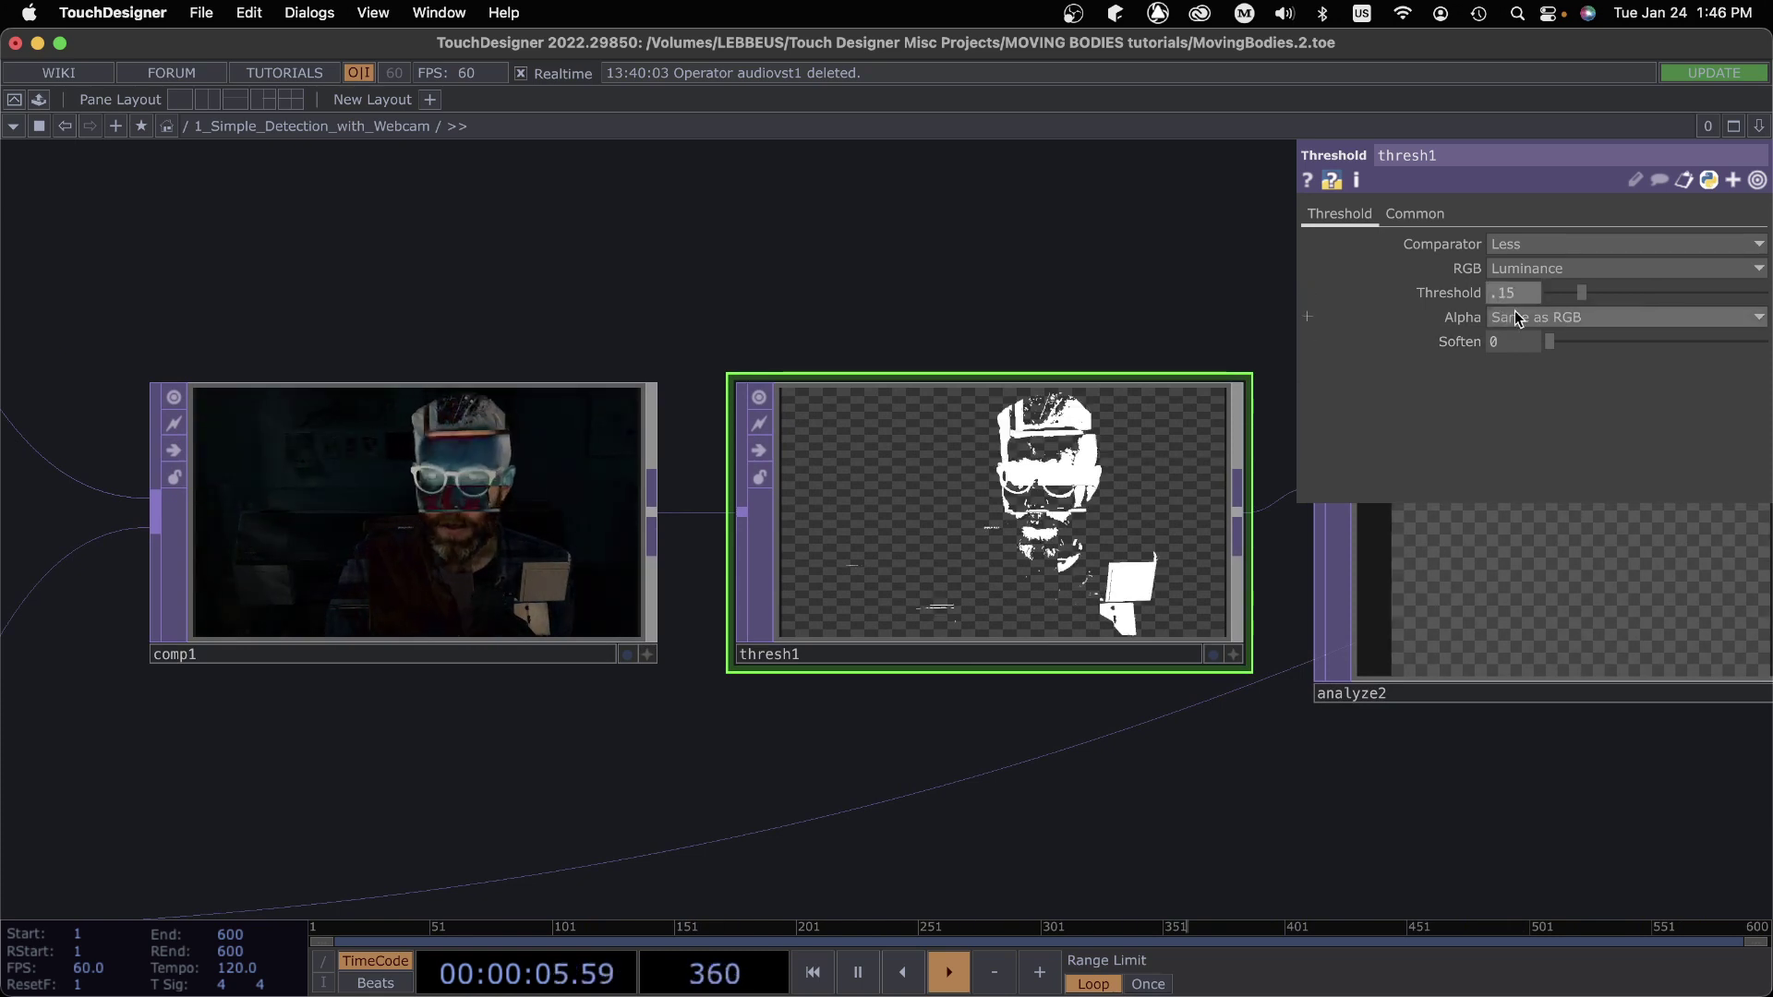
Select analyze2 to review how its Average operation is applied to the thresholded image
{"action": "left_click_drag", "start_coordinate": [1265, 784], "coordinate": [716, 760]}
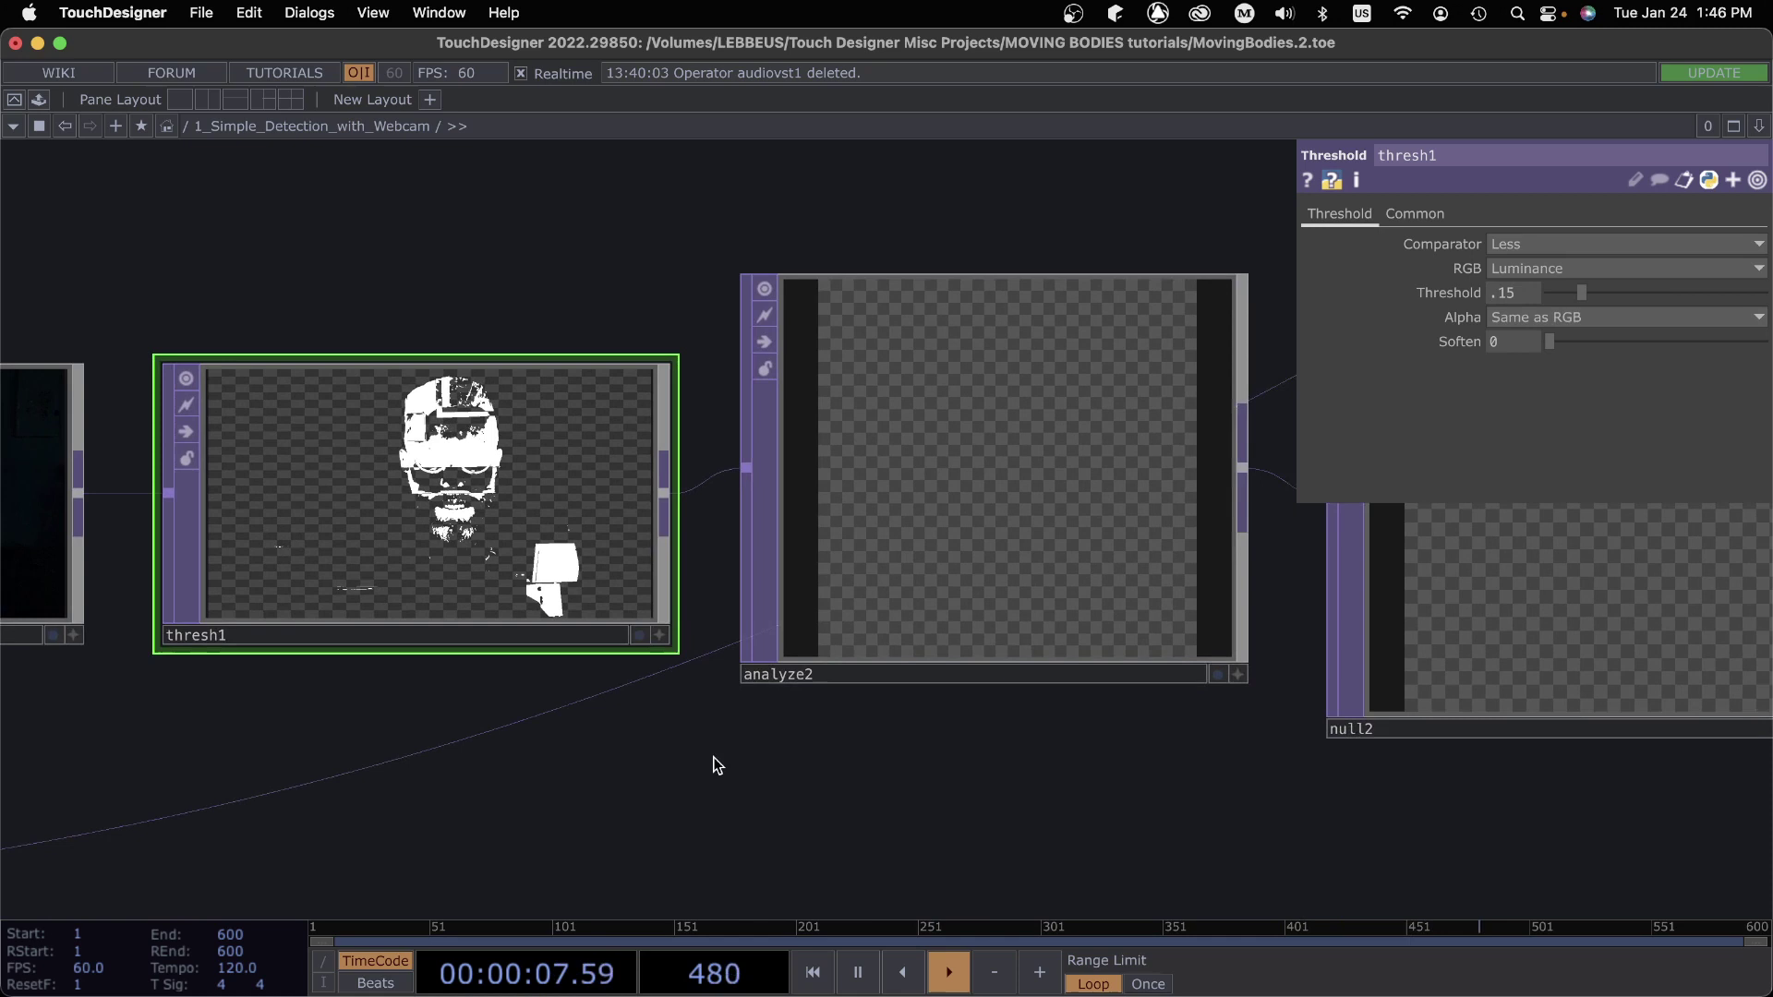
{"action": "left_click", "coordinate": [927, 497]}
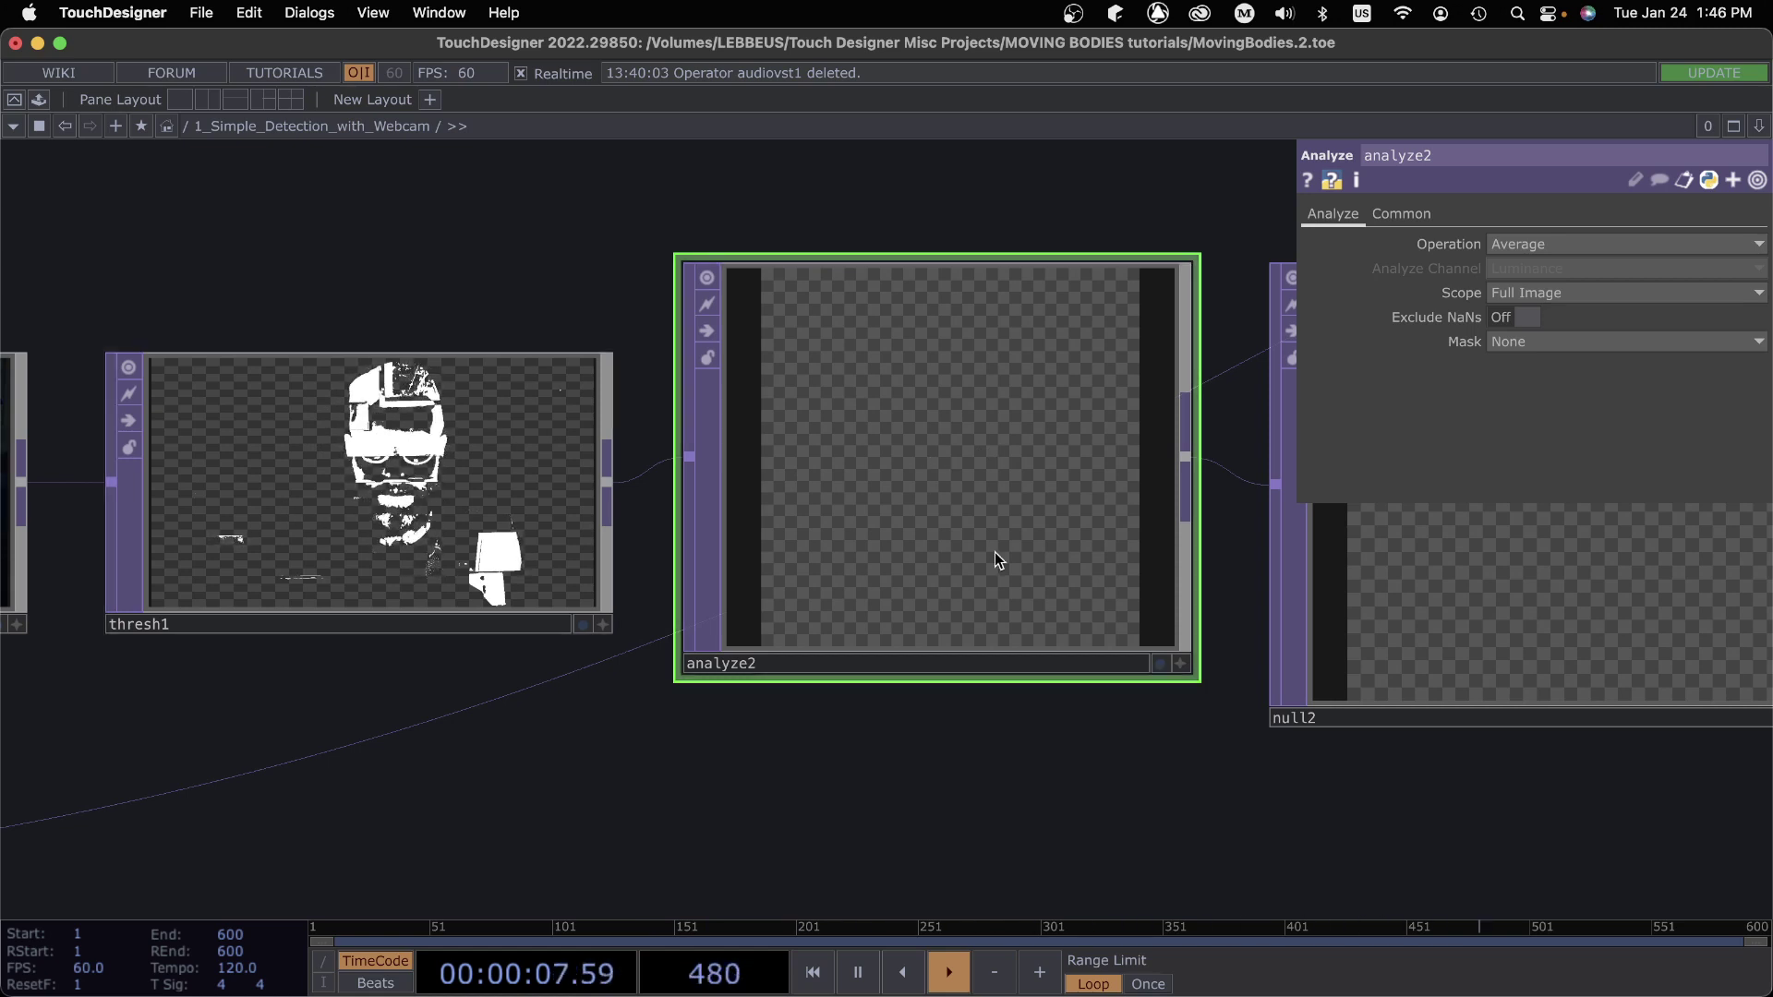
Select topto1 and enter r, g and b as the Red, Green and Blue channel names
{"action": "left_click_drag", "start_coordinate": [1300, 805], "coordinate": [486, 802]}
{"action": "left_click_drag", "start_coordinate": [1024, 787], "coordinate": [839, 786]}
{"action": "scroll", "coordinate": [839, 785], "scroll_direction": "right", "scroll_amount": 2}
{"action": "left_click", "coordinate": [928, 558]}
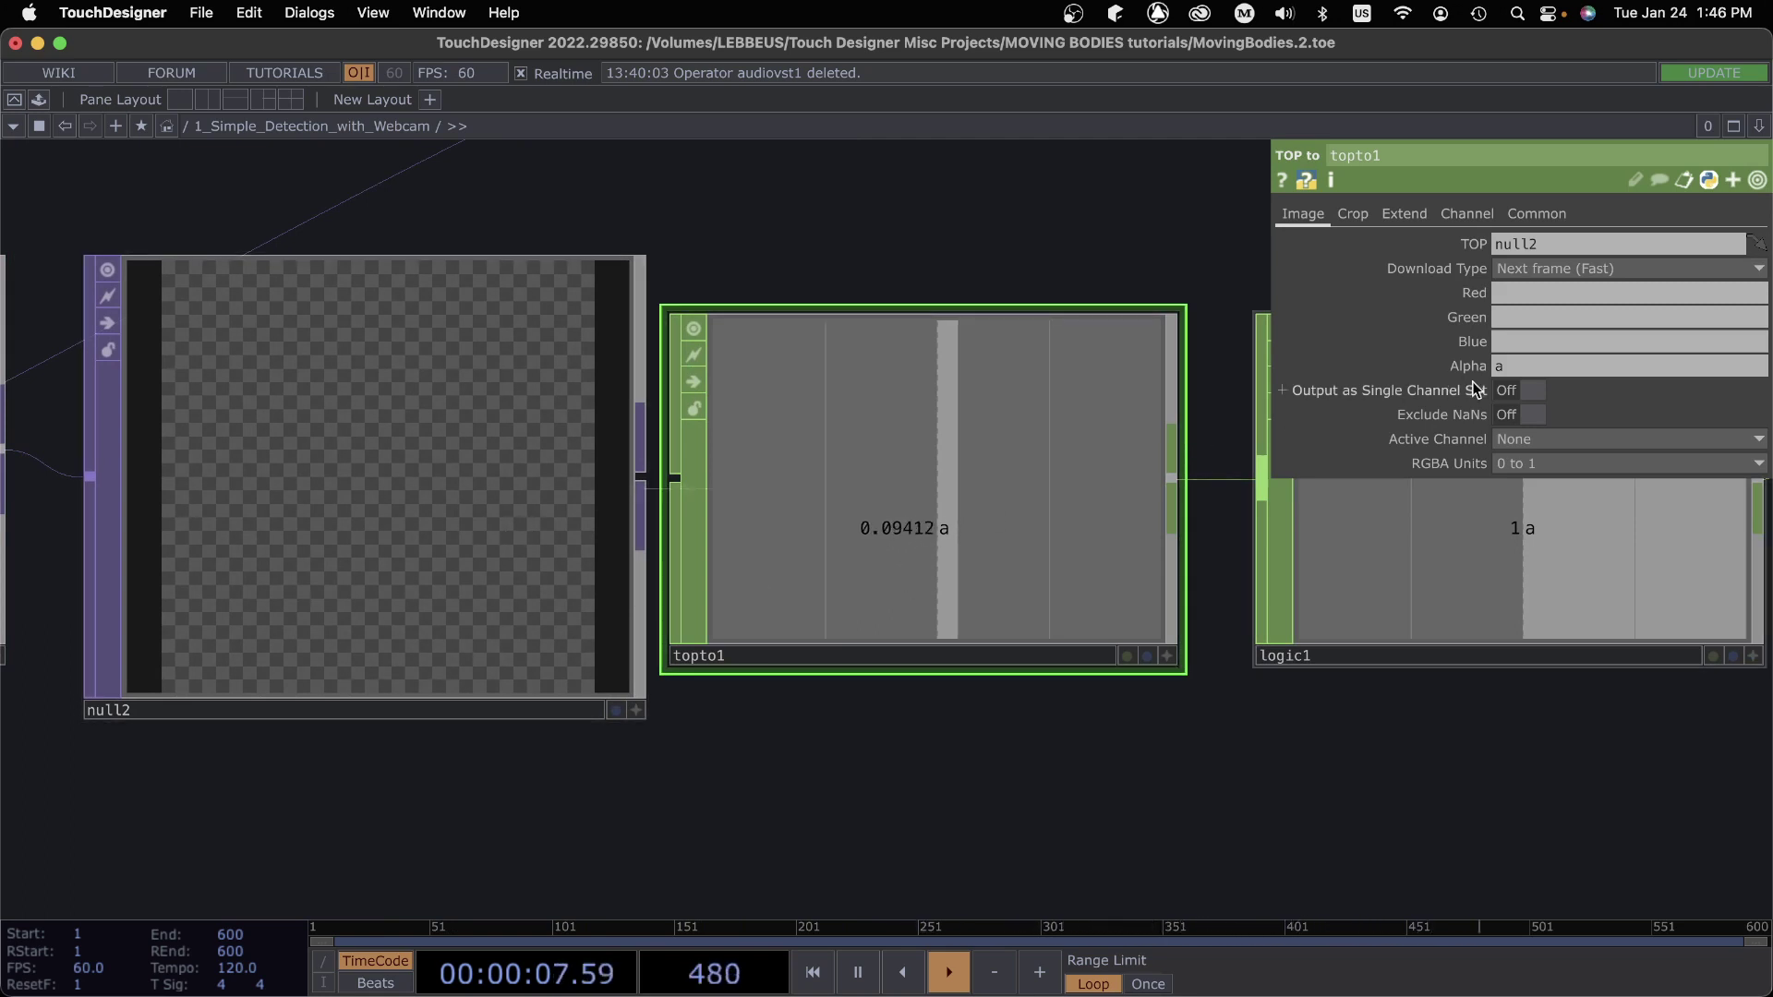
{"action": "left_click", "coordinate": [1503, 293]}
{"action": "type", "text": "r"}
{"action": "left_click", "coordinate": [1503, 316]}
{"action": "type", "text": "g"}
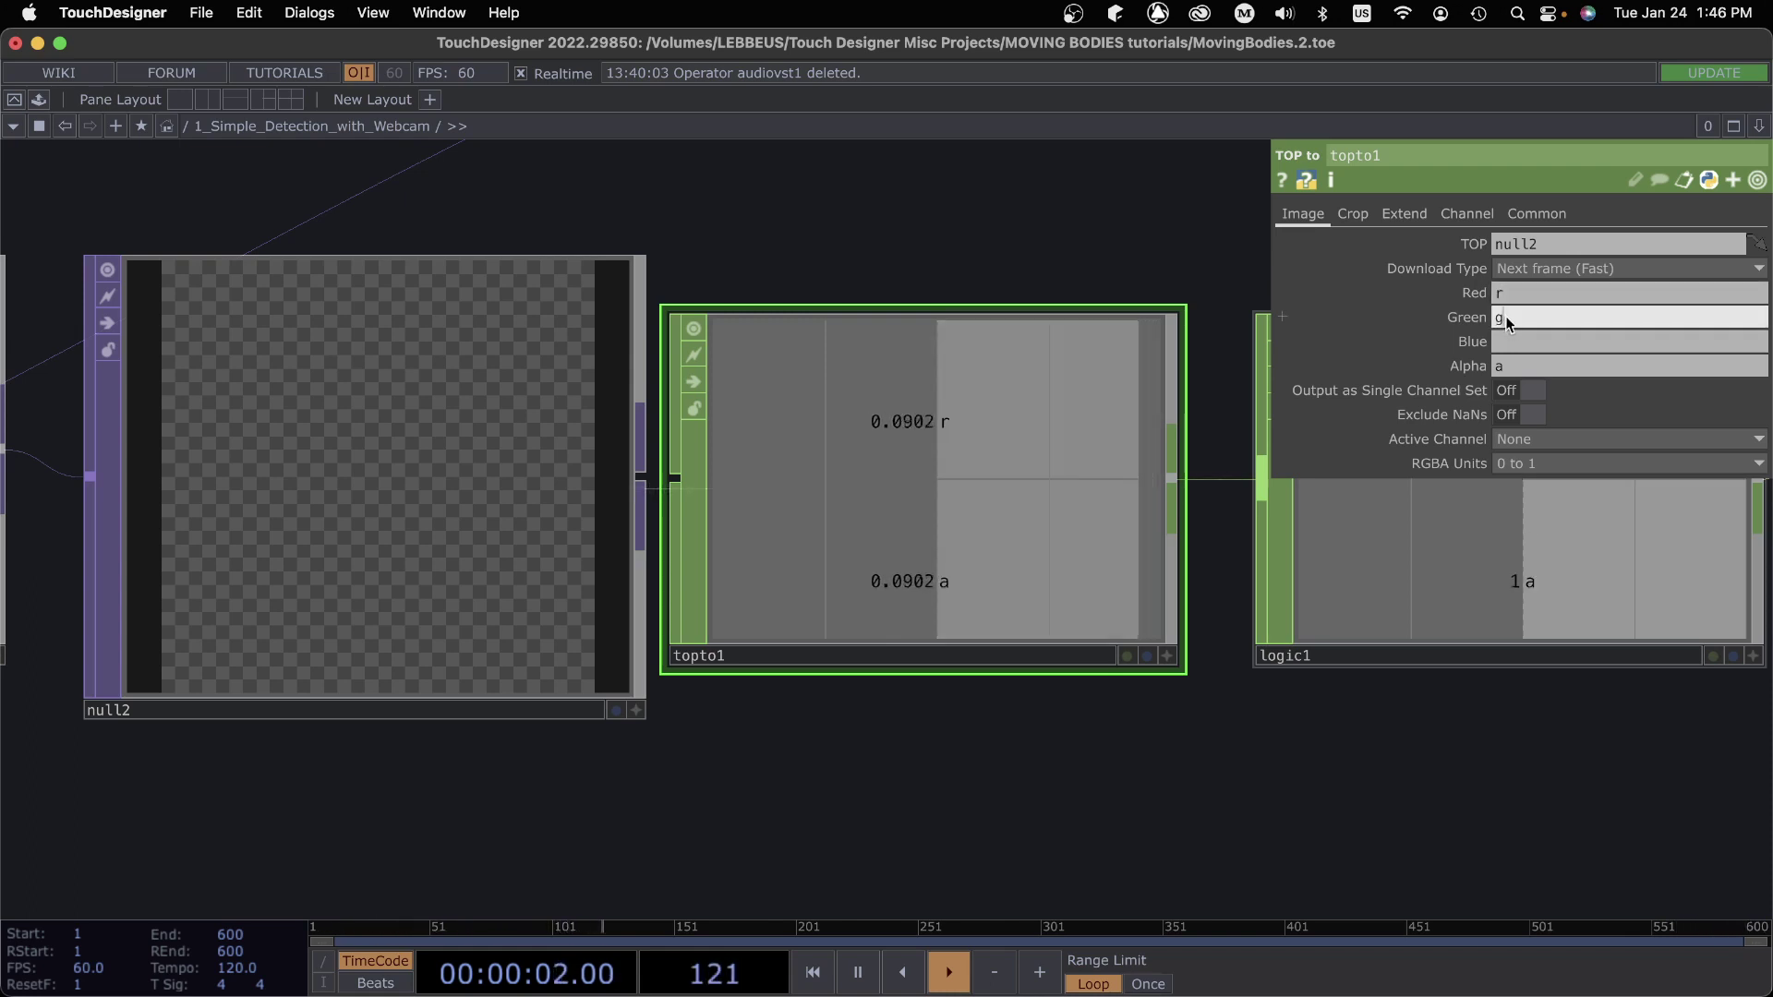
{"action": "left_click", "coordinate": [1510, 339]}
{"action": "type", "text": "b"}
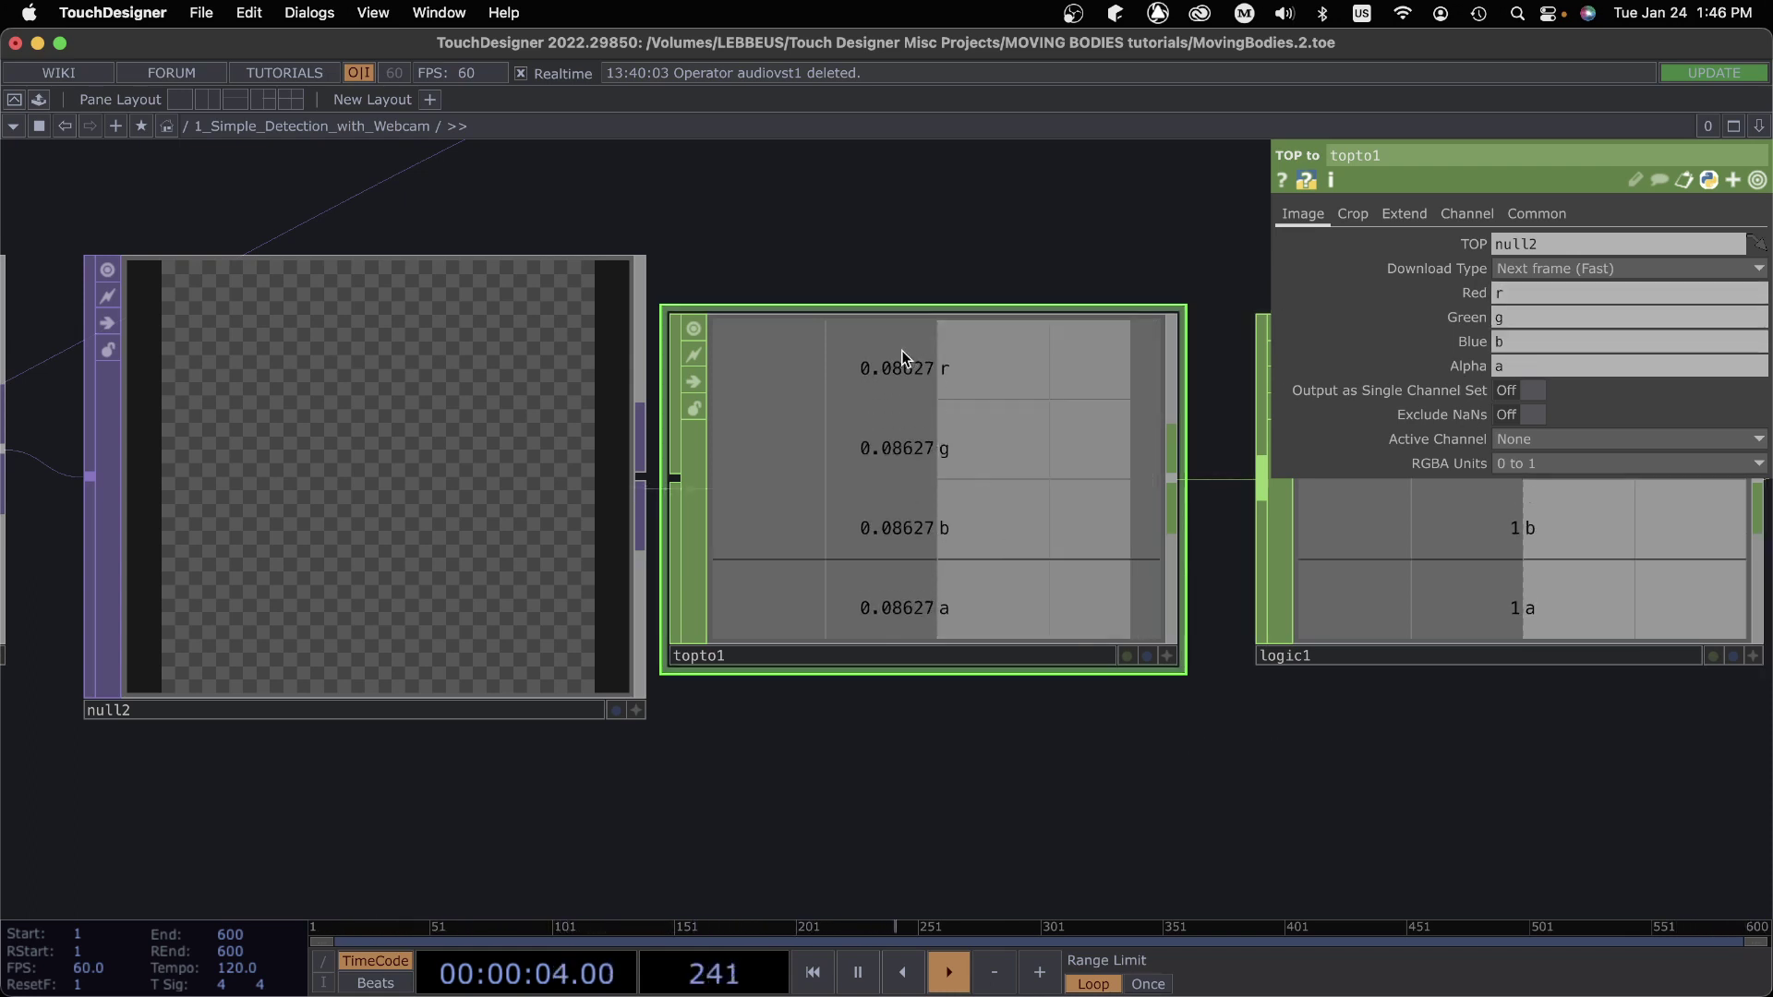
Clear the Red, Green and Blue channel names on topto1, leaving only the Alpha channel
{"action": "left_click", "coordinate": [1507, 292]}
{"action": "key", "text": "BackSpace"}
{"action": "left_click_drag", "start_coordinate": [1510, 317], "coordinate": [1475, 357]}
{"action": "key", "text": "BackSpace"}
{"action": "key", "text": "BackSpace"}
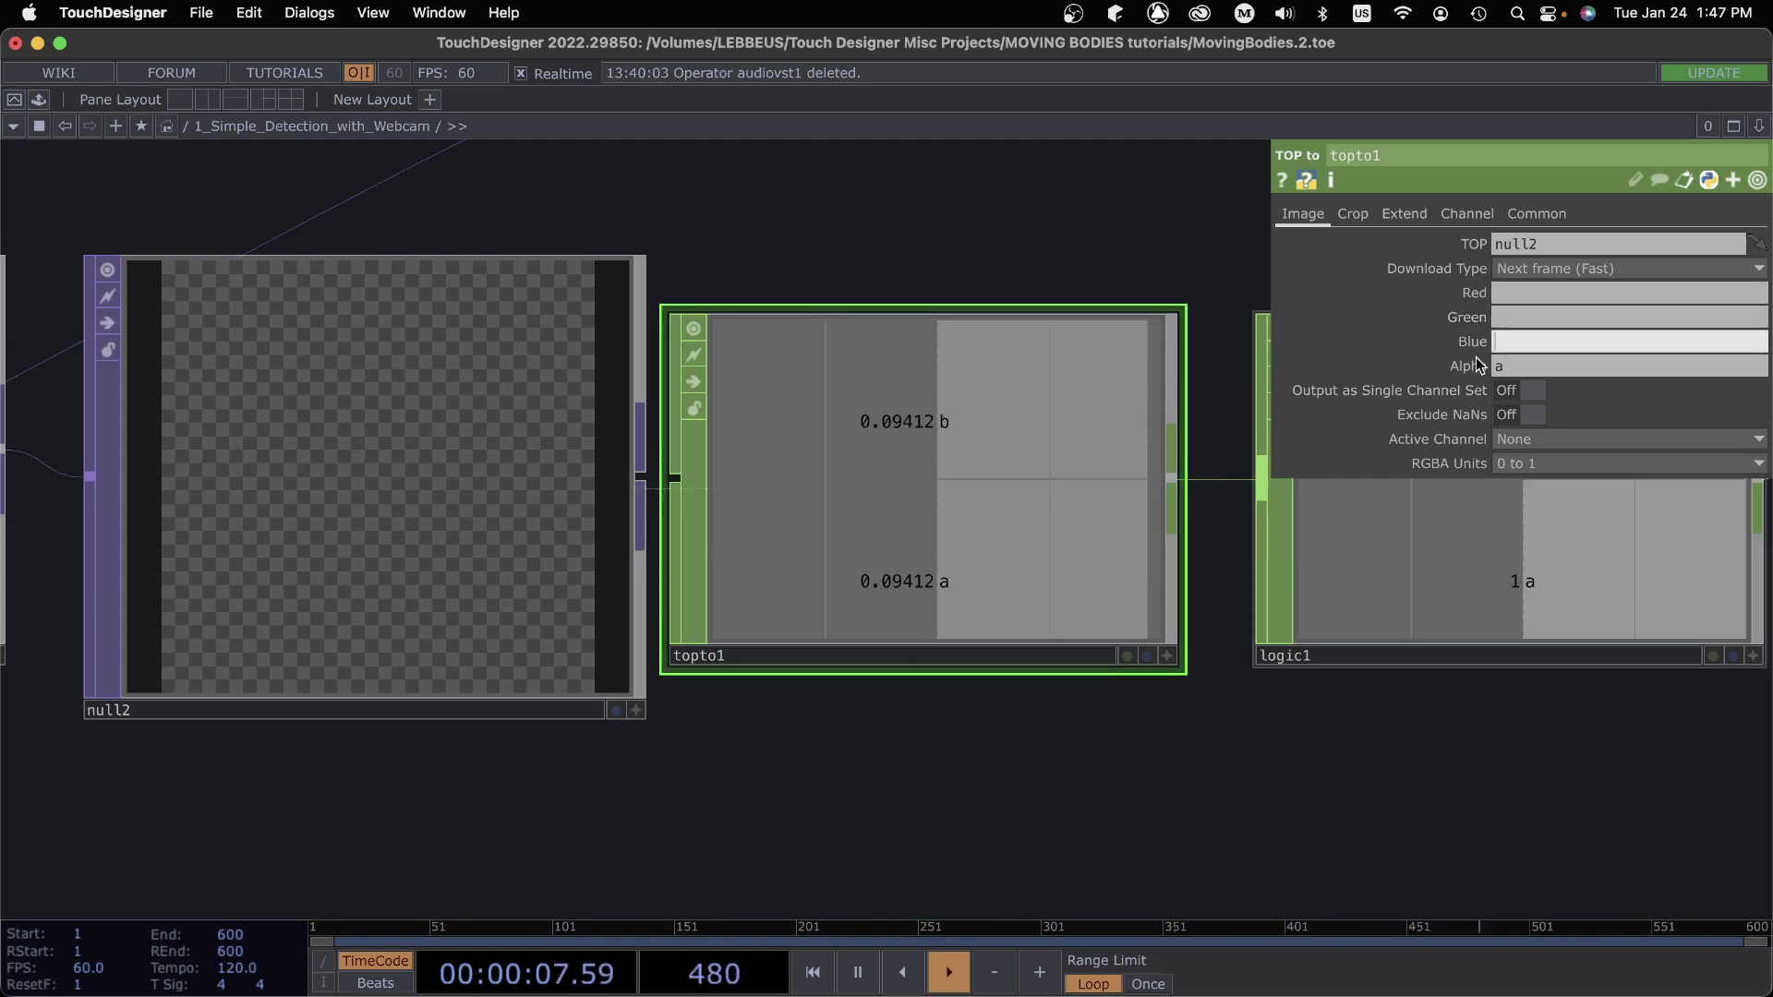
{"action": "key", "text": "Return"}
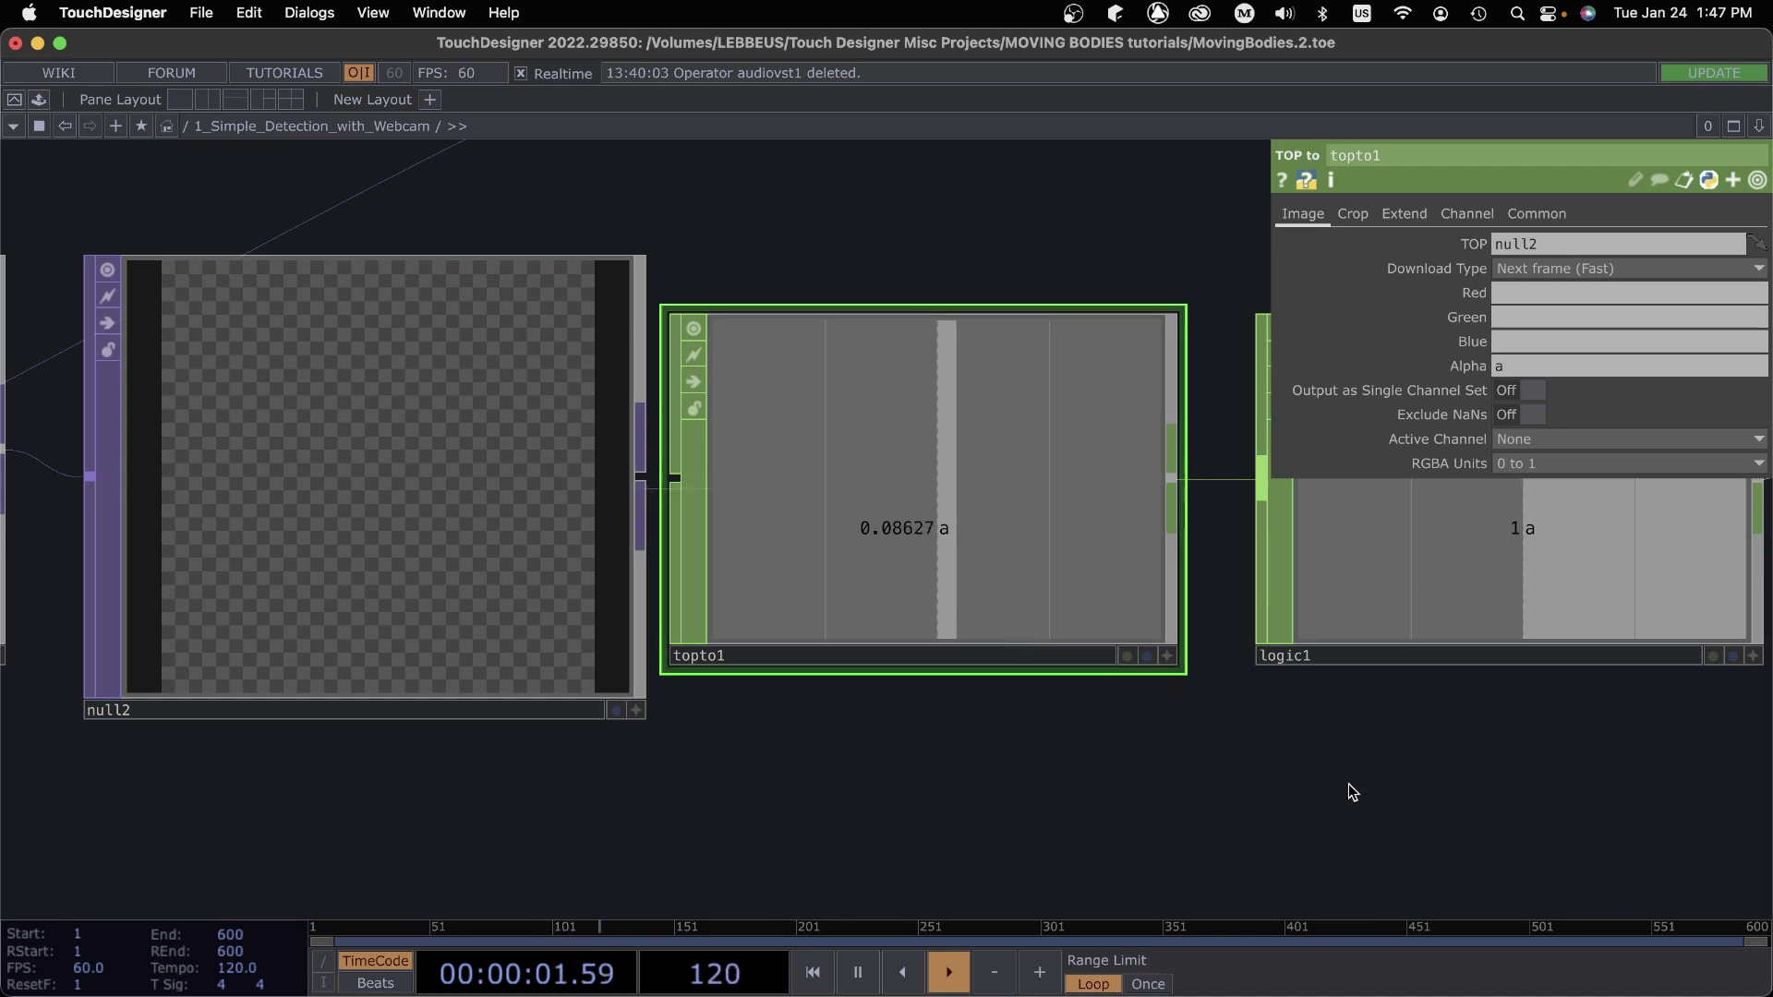
Select logic1, review its Convert Input options, pick Off When Outside Bounds, and compare its output with topto1
{"action": "scroll", "coordinate": [899, 799], "scroll_direction": "right", "scroll_amount": 5}
{"action": "left_click", "coordinate": [972, 563]}
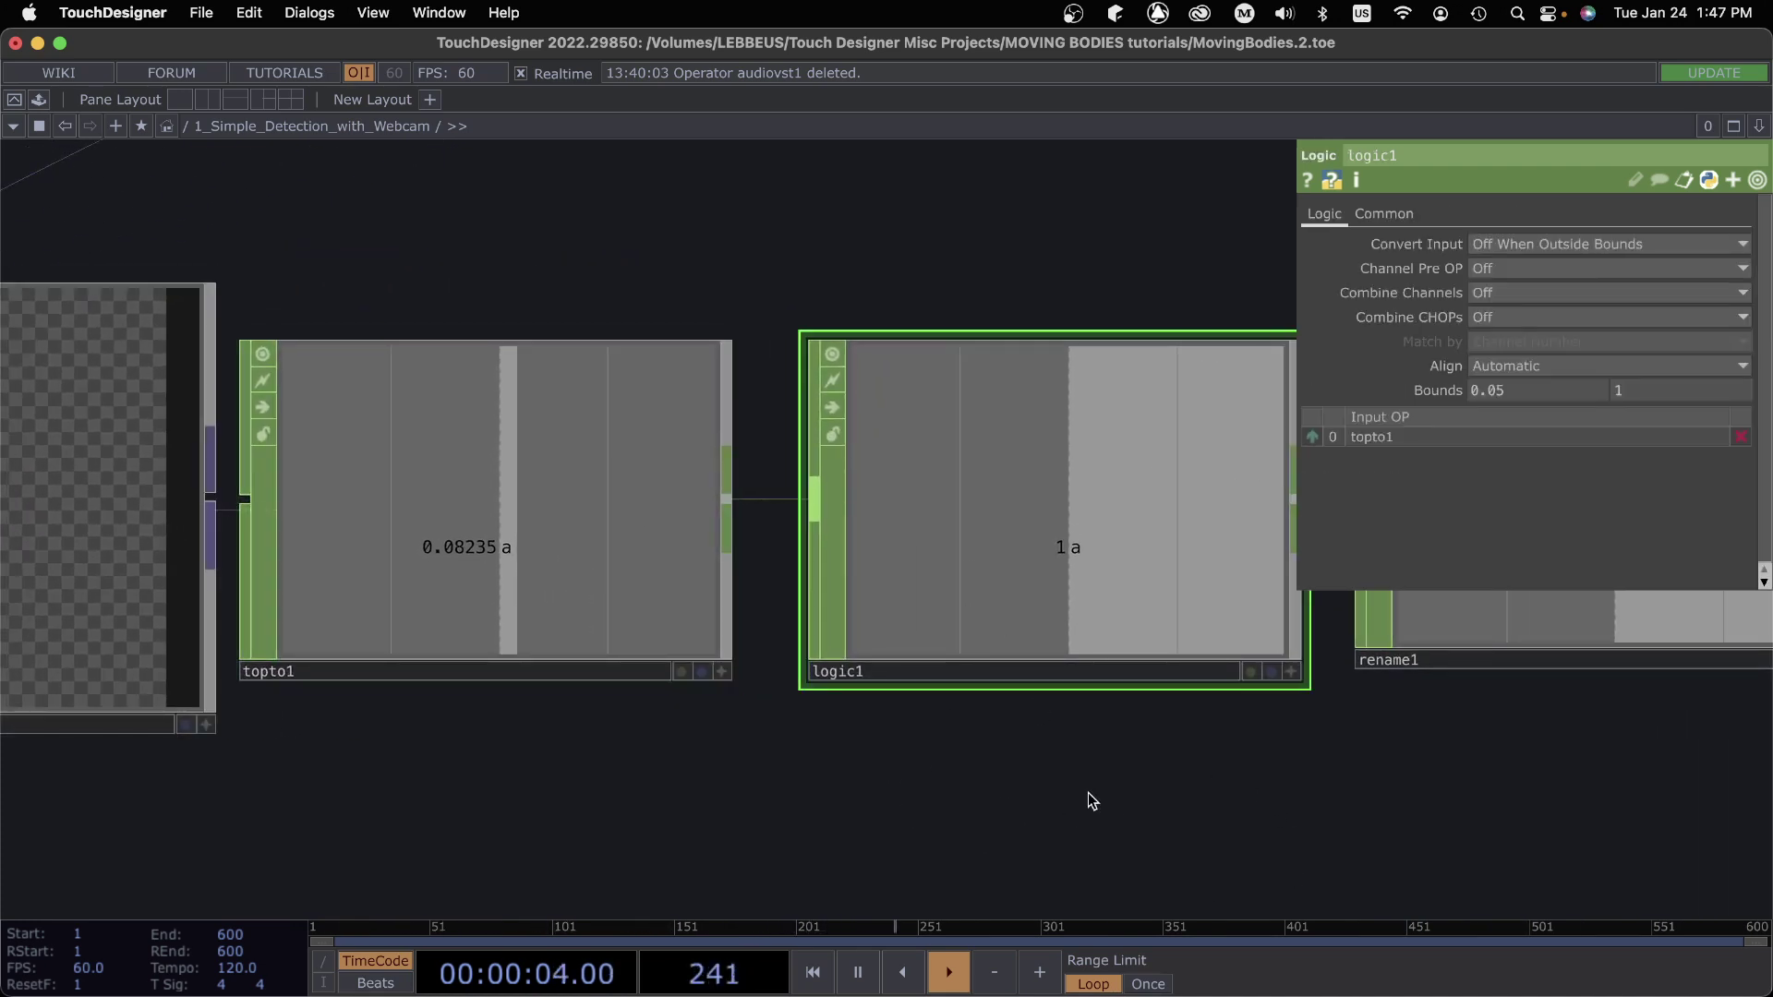
{"action": "scroll", "coordinate": [902, 775], "scroll_direction": "right", "scroll_amount": 4}
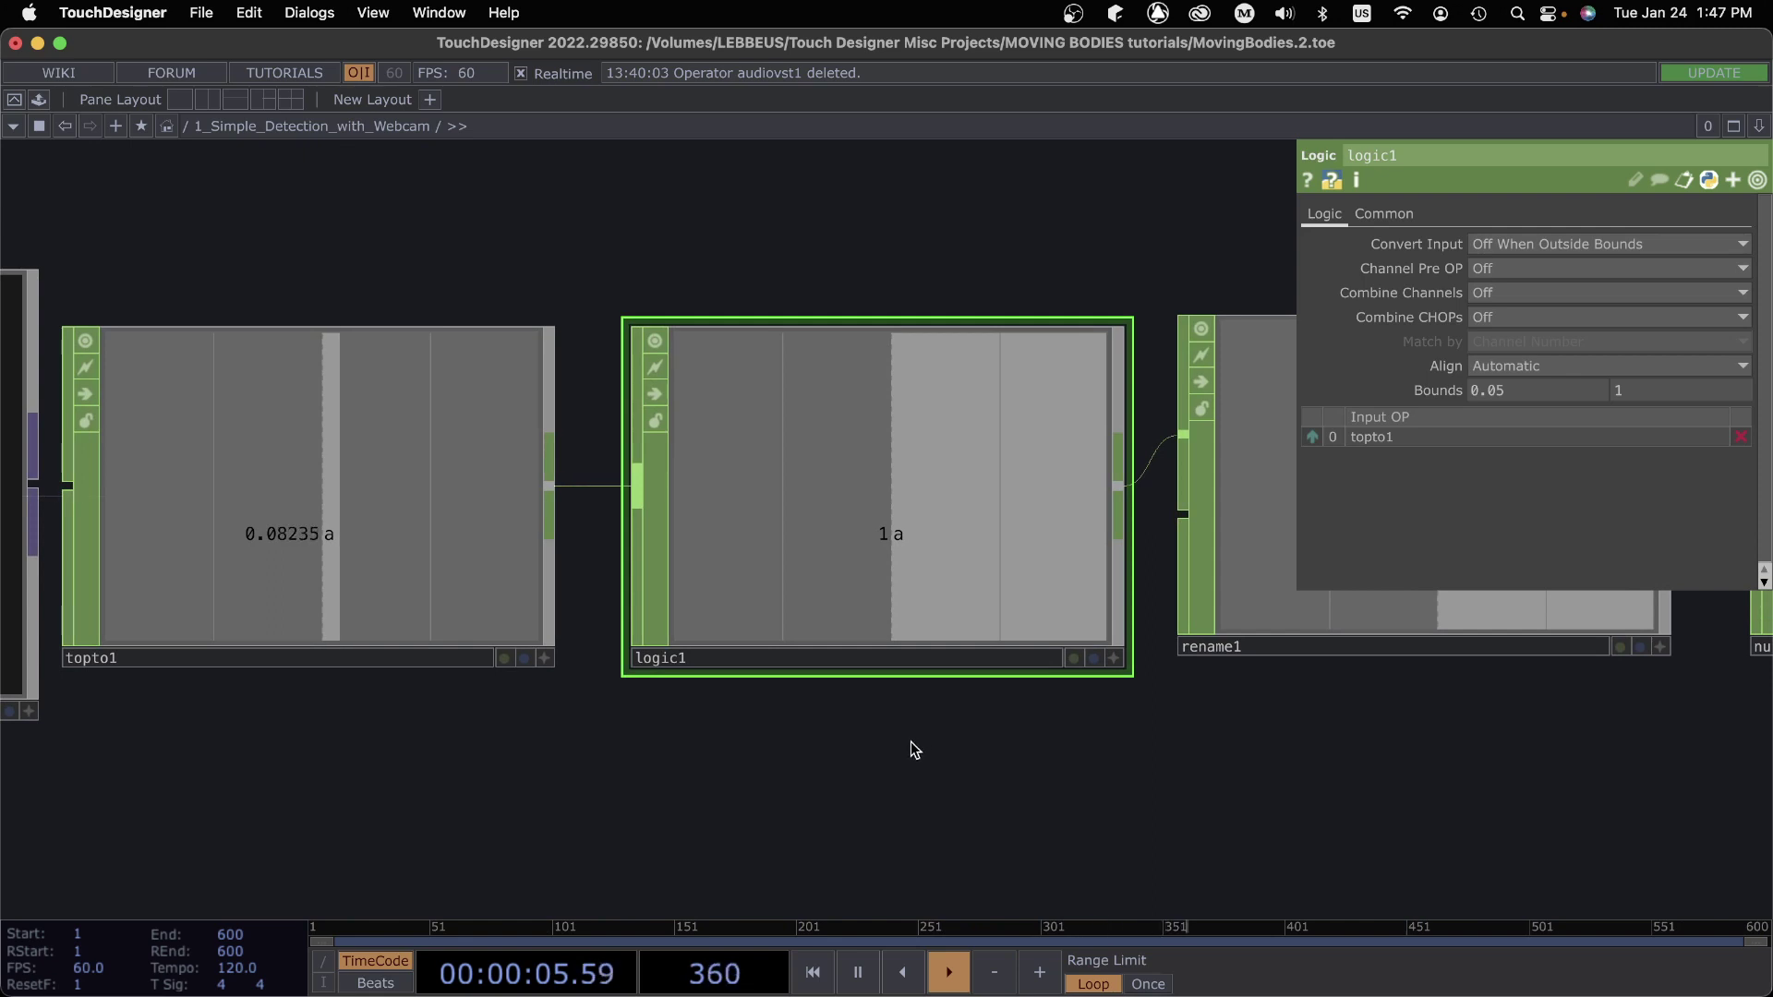
{"action": "left_click", "coordinate": [1500, 245]}
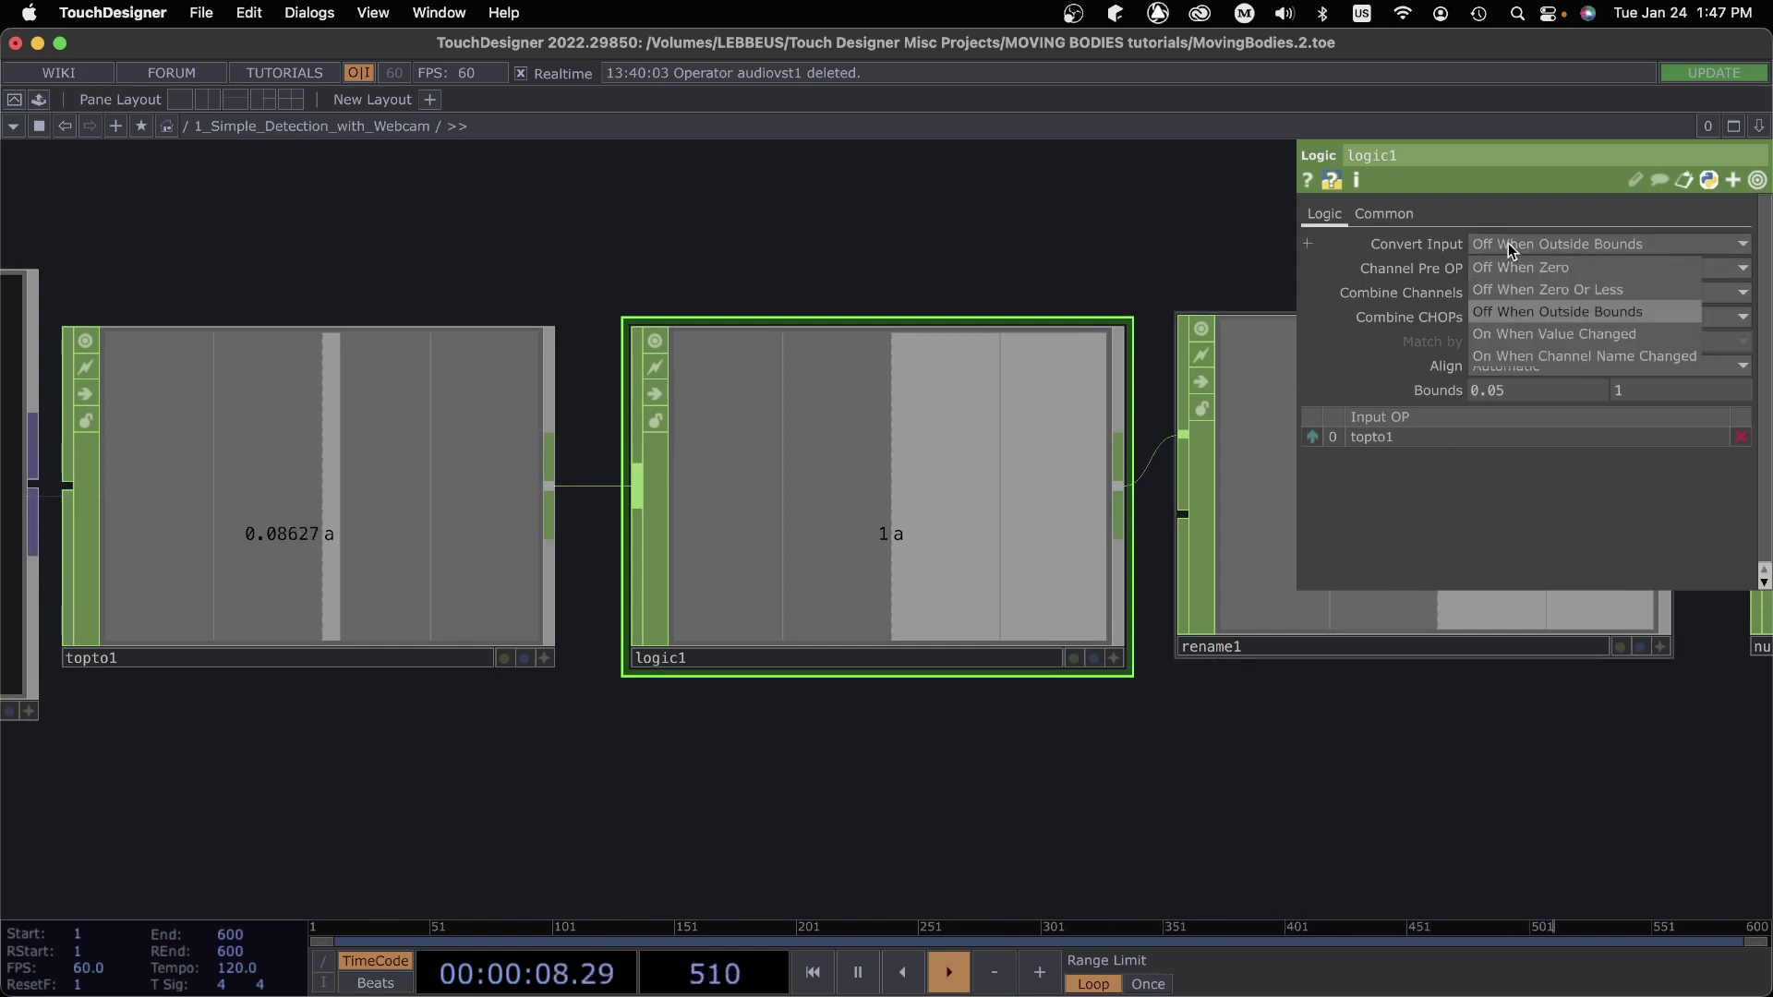
{"action": "left_click", "coordinate": [1520, 314]}
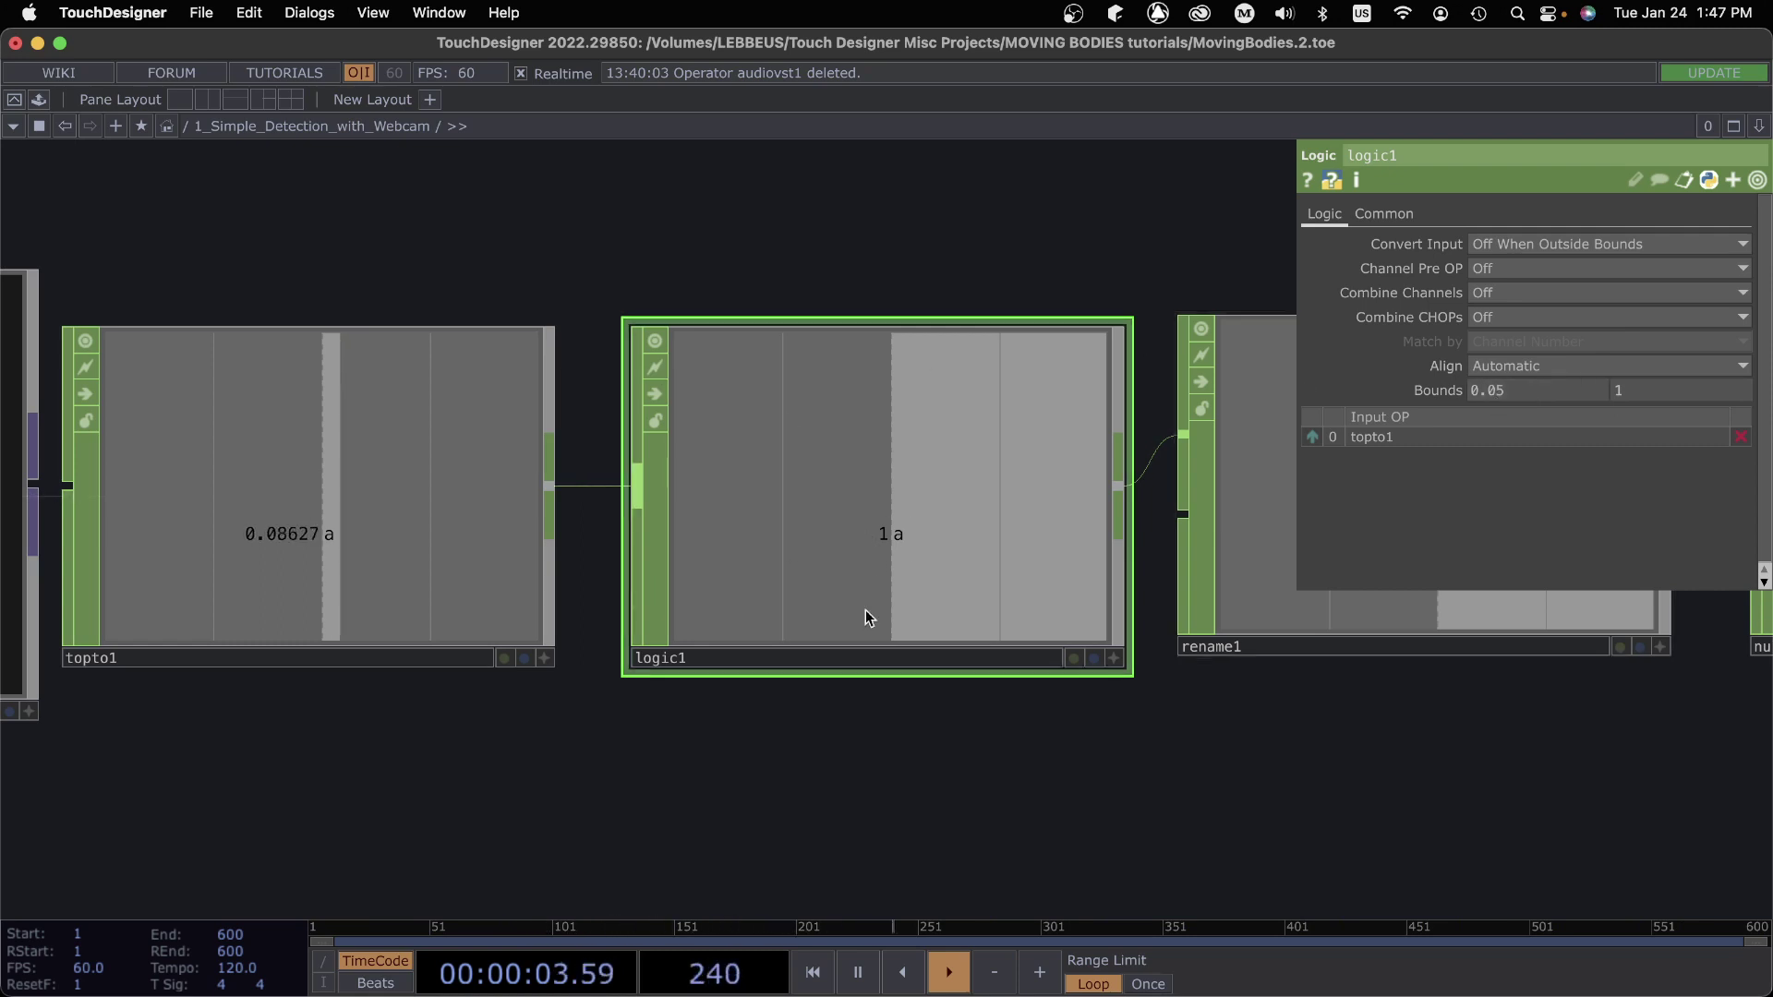
{"action": "left_click_drag", "start_coordinate": [818, 779], "coordinate": [886, 744]}
{"action": "scroll", "coordinate": [789, 775], "scroll_direction": "up", "scroll_amount": 1}
{"action": "left_click_drag", "start_coordinate": [749, 782], "coordinate": [822, 791]}
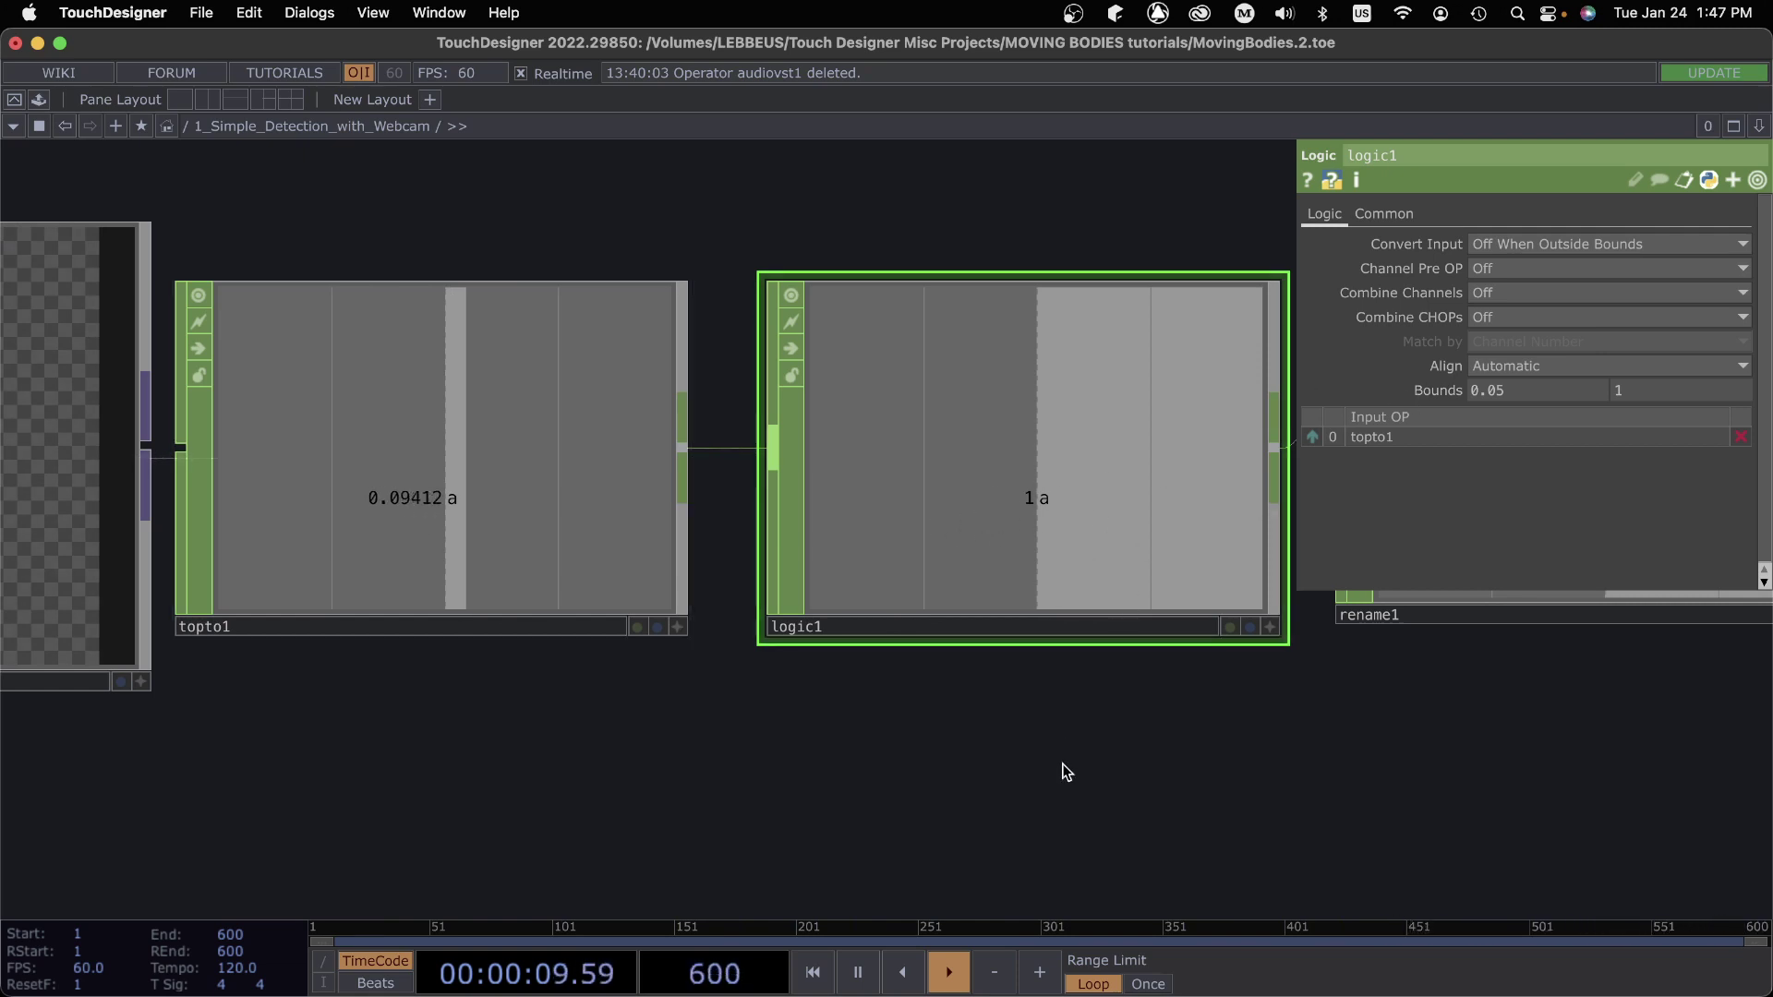
{"action": "left_click_drag", "start_coordinate": [1104, 772], "coordinate": [1076, 761]}
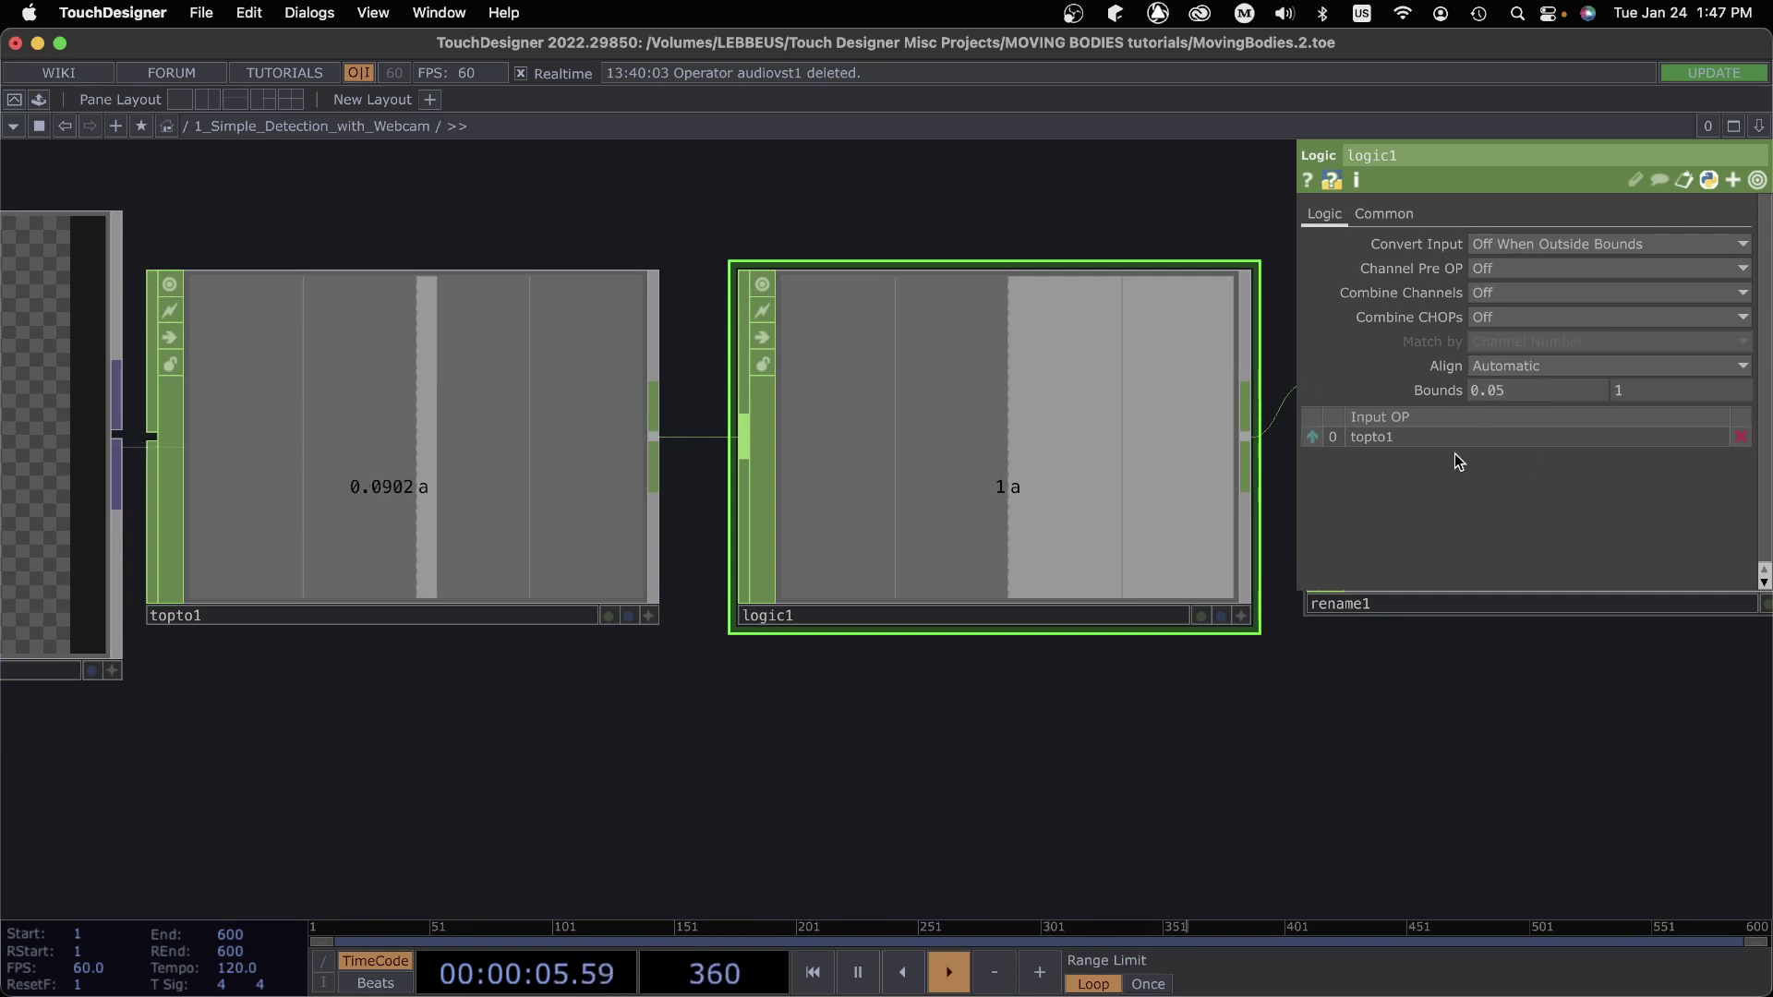
Revisit the thresholded image in thresh1, then set the lower bound of logic1 to 0.08
{"action": "left_click_drag", "start_coordinate": [1119, 797], "coordinate": [1736, 803]}
{"action": "scroll", "coordinate": [978, 767], "scroll_direction": "down", "scroll_amount": 4}
{"action": "left_click_drag", "start_coordinate": [1110, 799], "coordinate": [1591, 738]}
{"action": "scroll", "coordinate": [772, 739], "scroll_direction": "down", "scroll_amount": 2}
{"action": "left_click_drag", "start_coordinate": [600, 762], "coordinate": [1104, 792]}
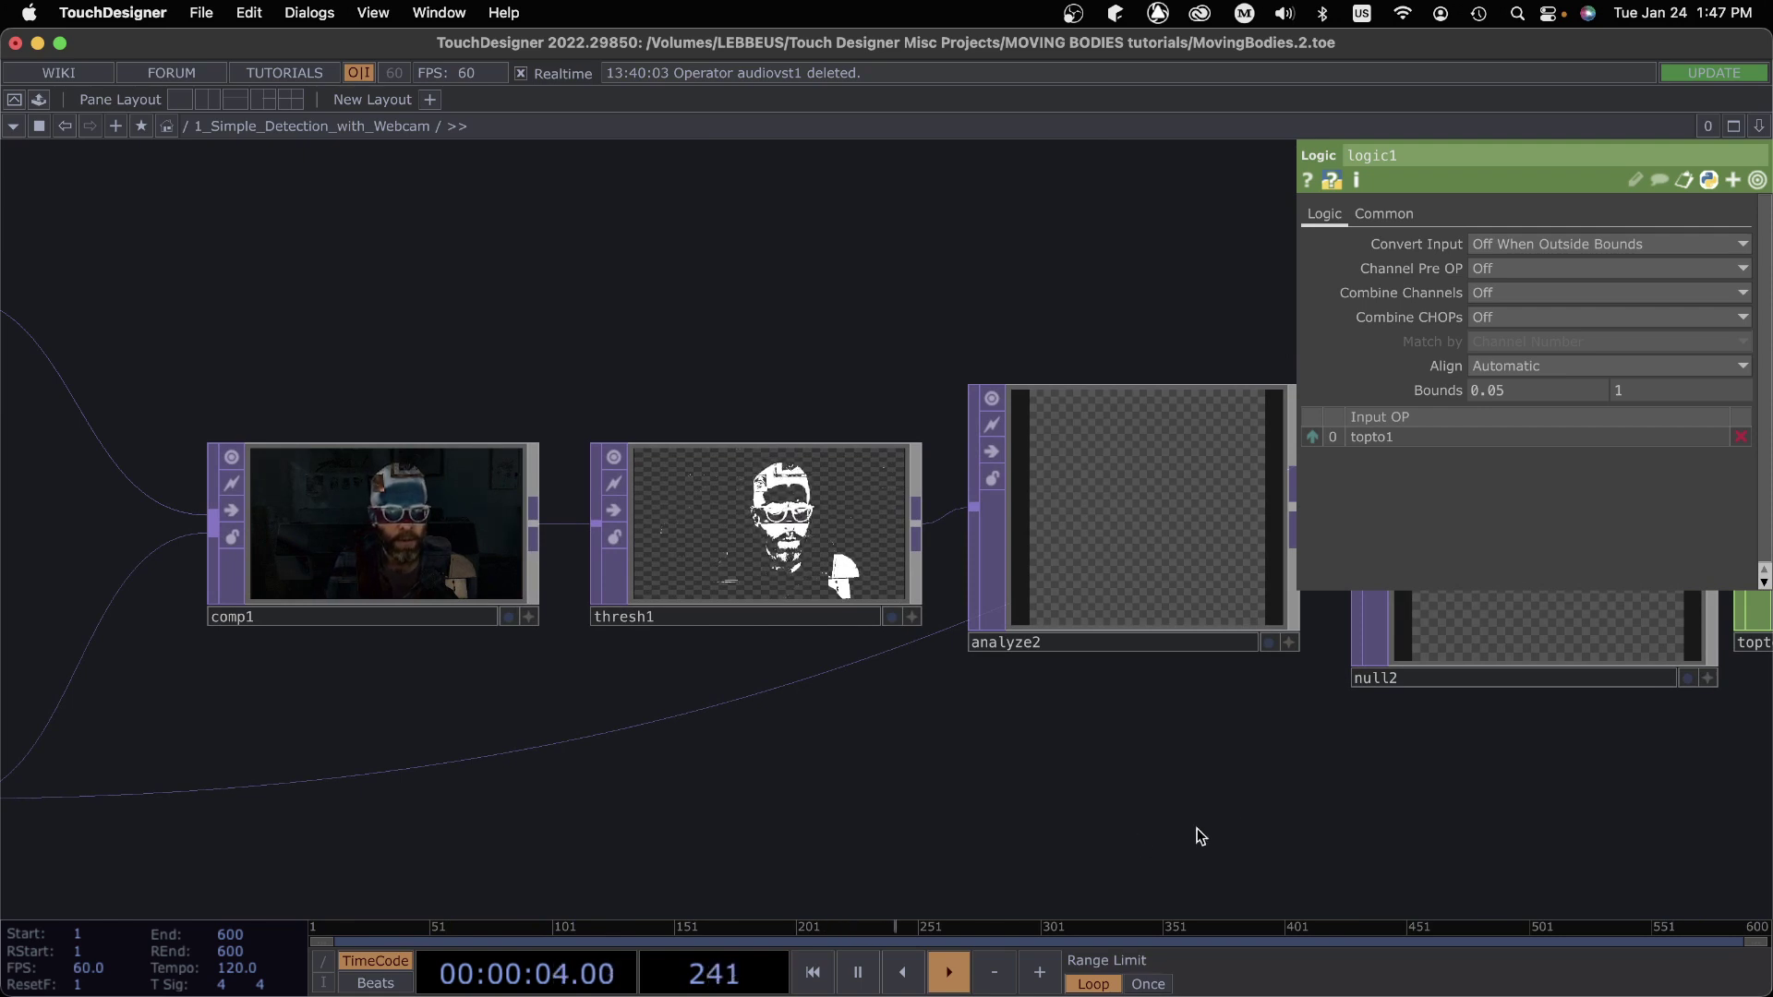
{"action": "scroll", "coordinate": [1232, 780], "scroll_direction": "right", "scroll_amount": 10}
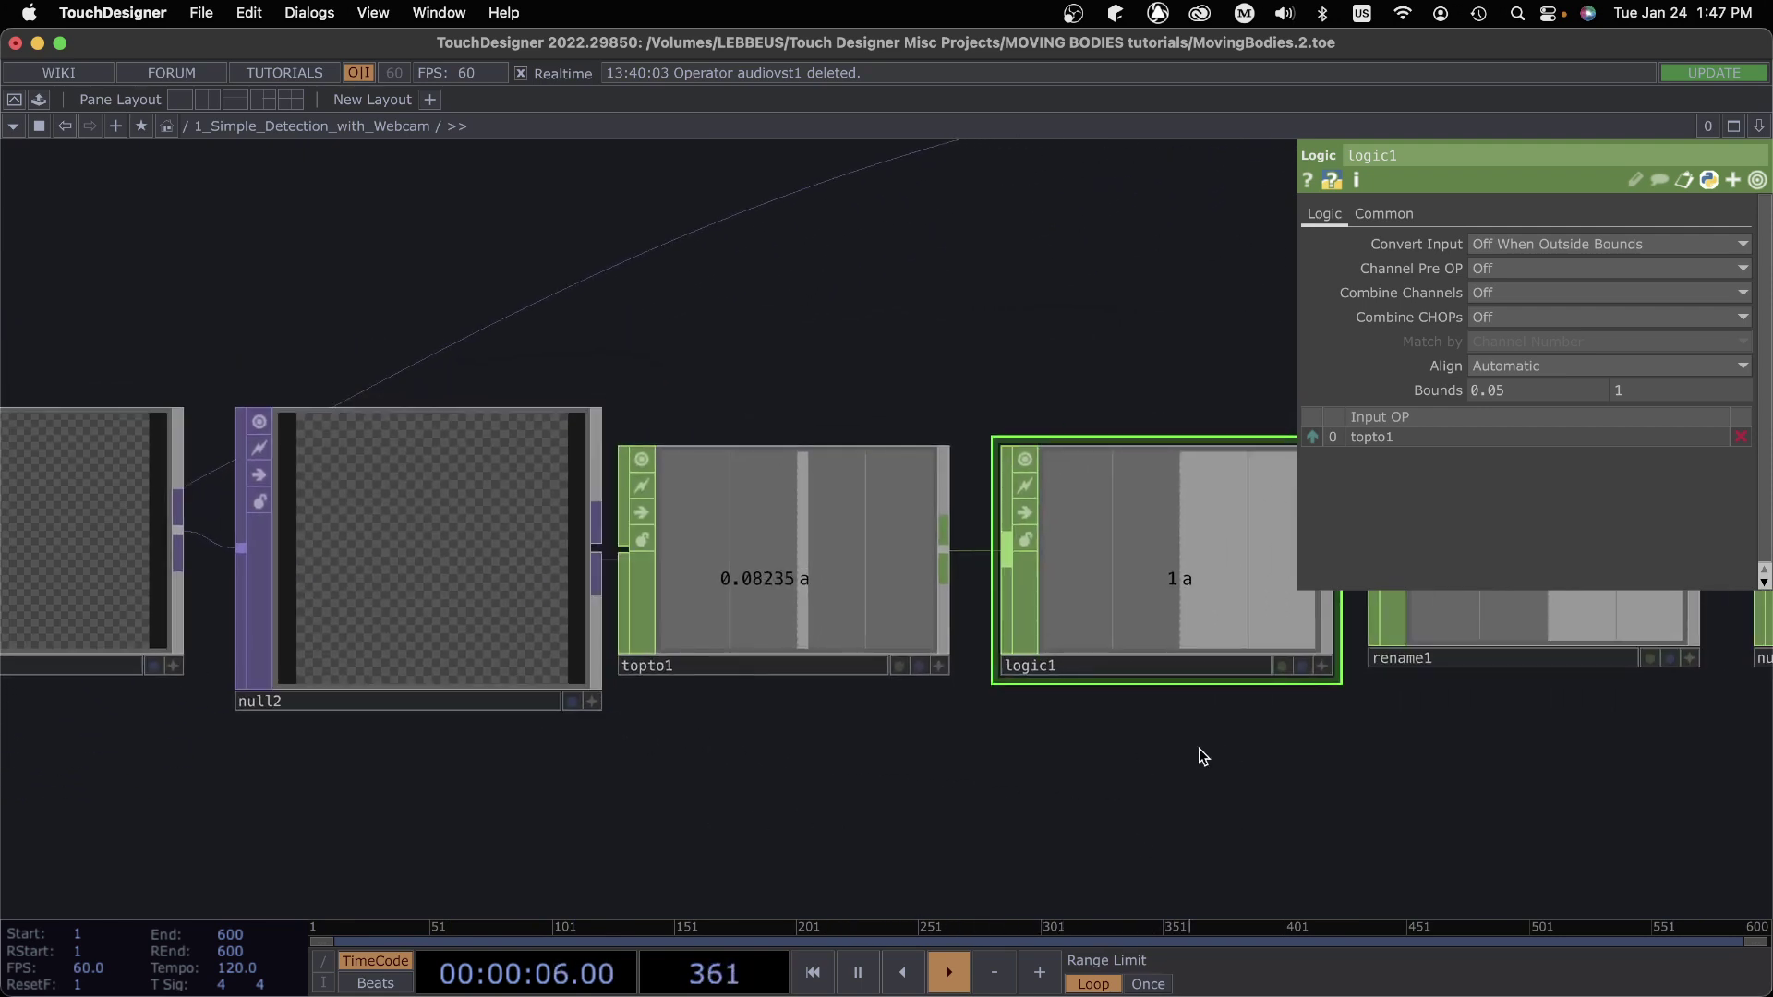
{"action": "scroll", "coordinate": [1021, 748], "scroll_direction": "right", "scroll_amount": 5}
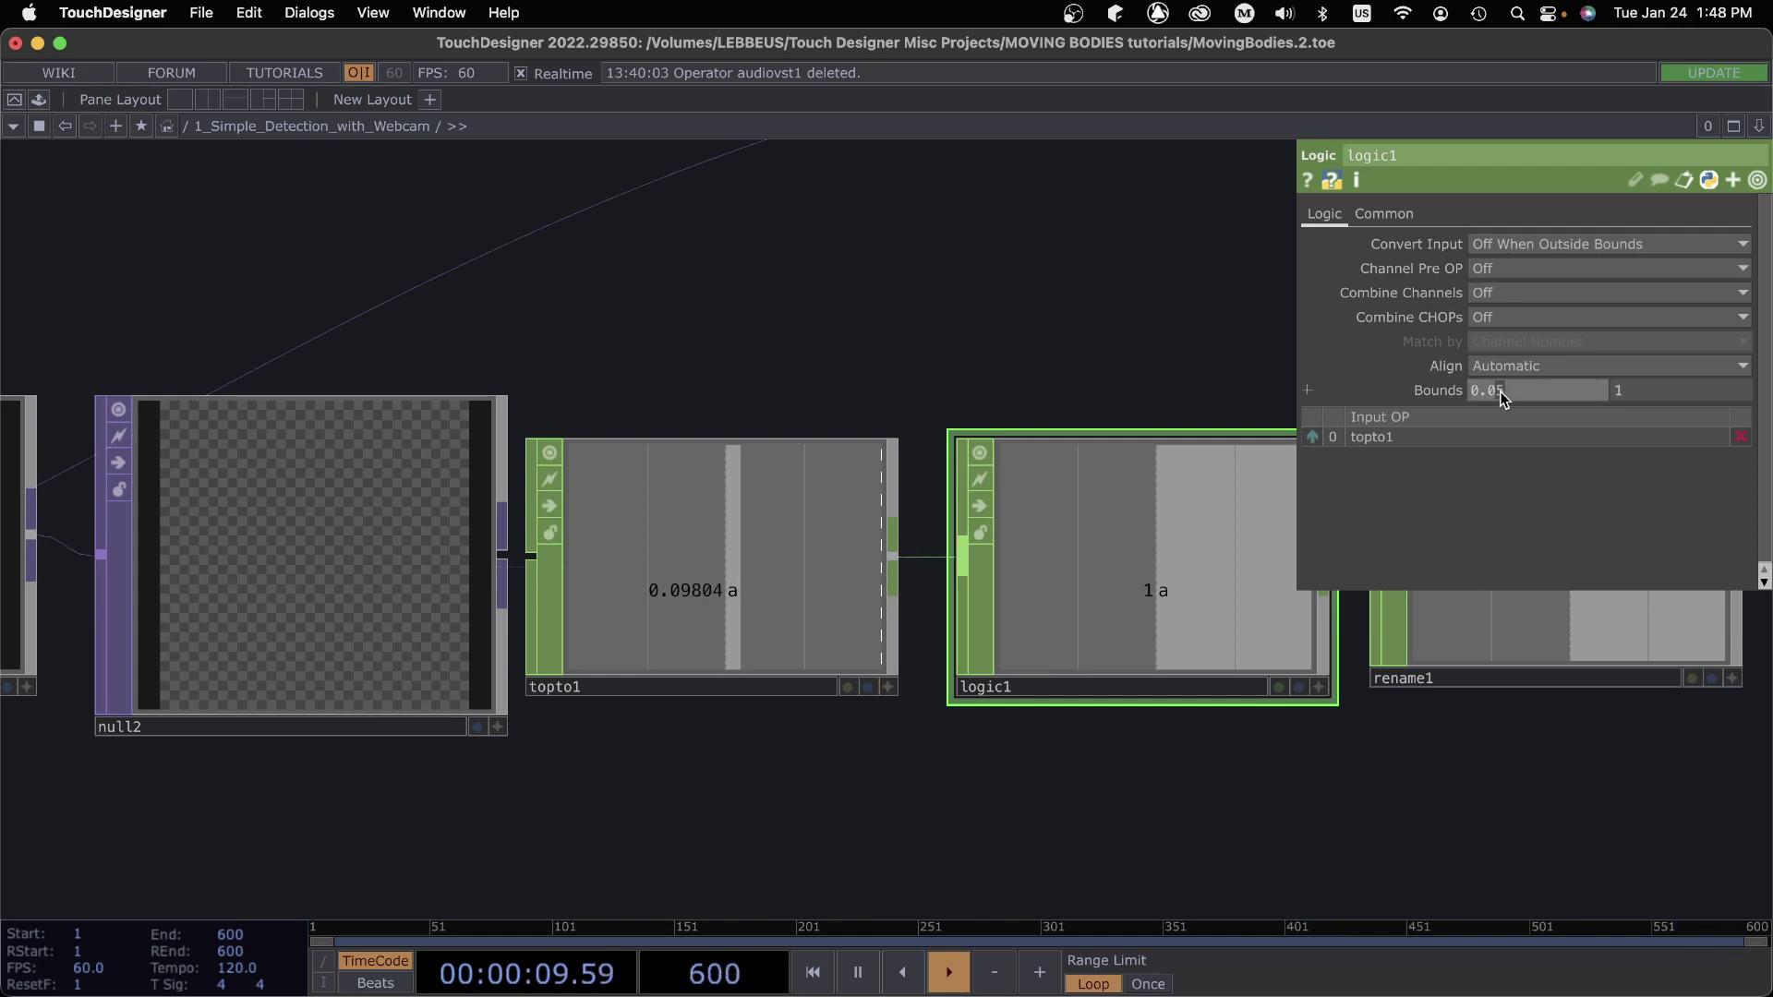
{"action": "type", "text": "8"}
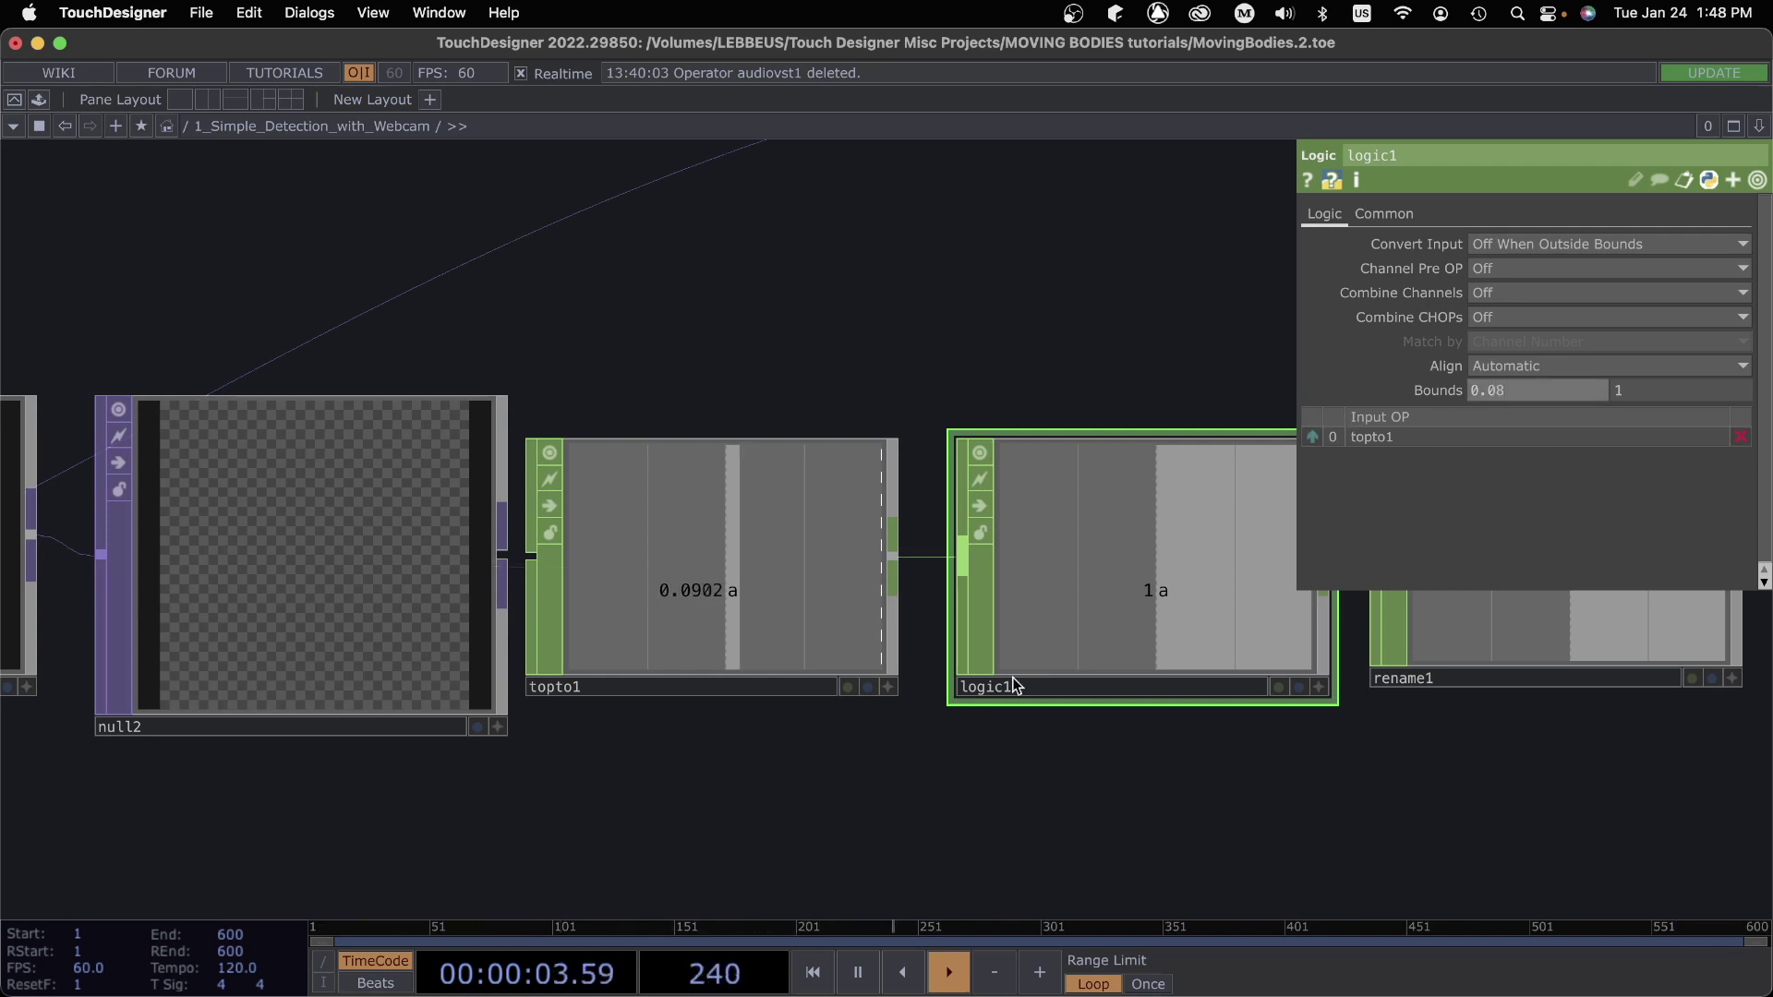
Display out1's output as the network background and compare it with the thresholded image in thresh1
{"action": "scroll", "coordinate": [943, 823], "scroll_direction": "down", "scroll_amount": 4}
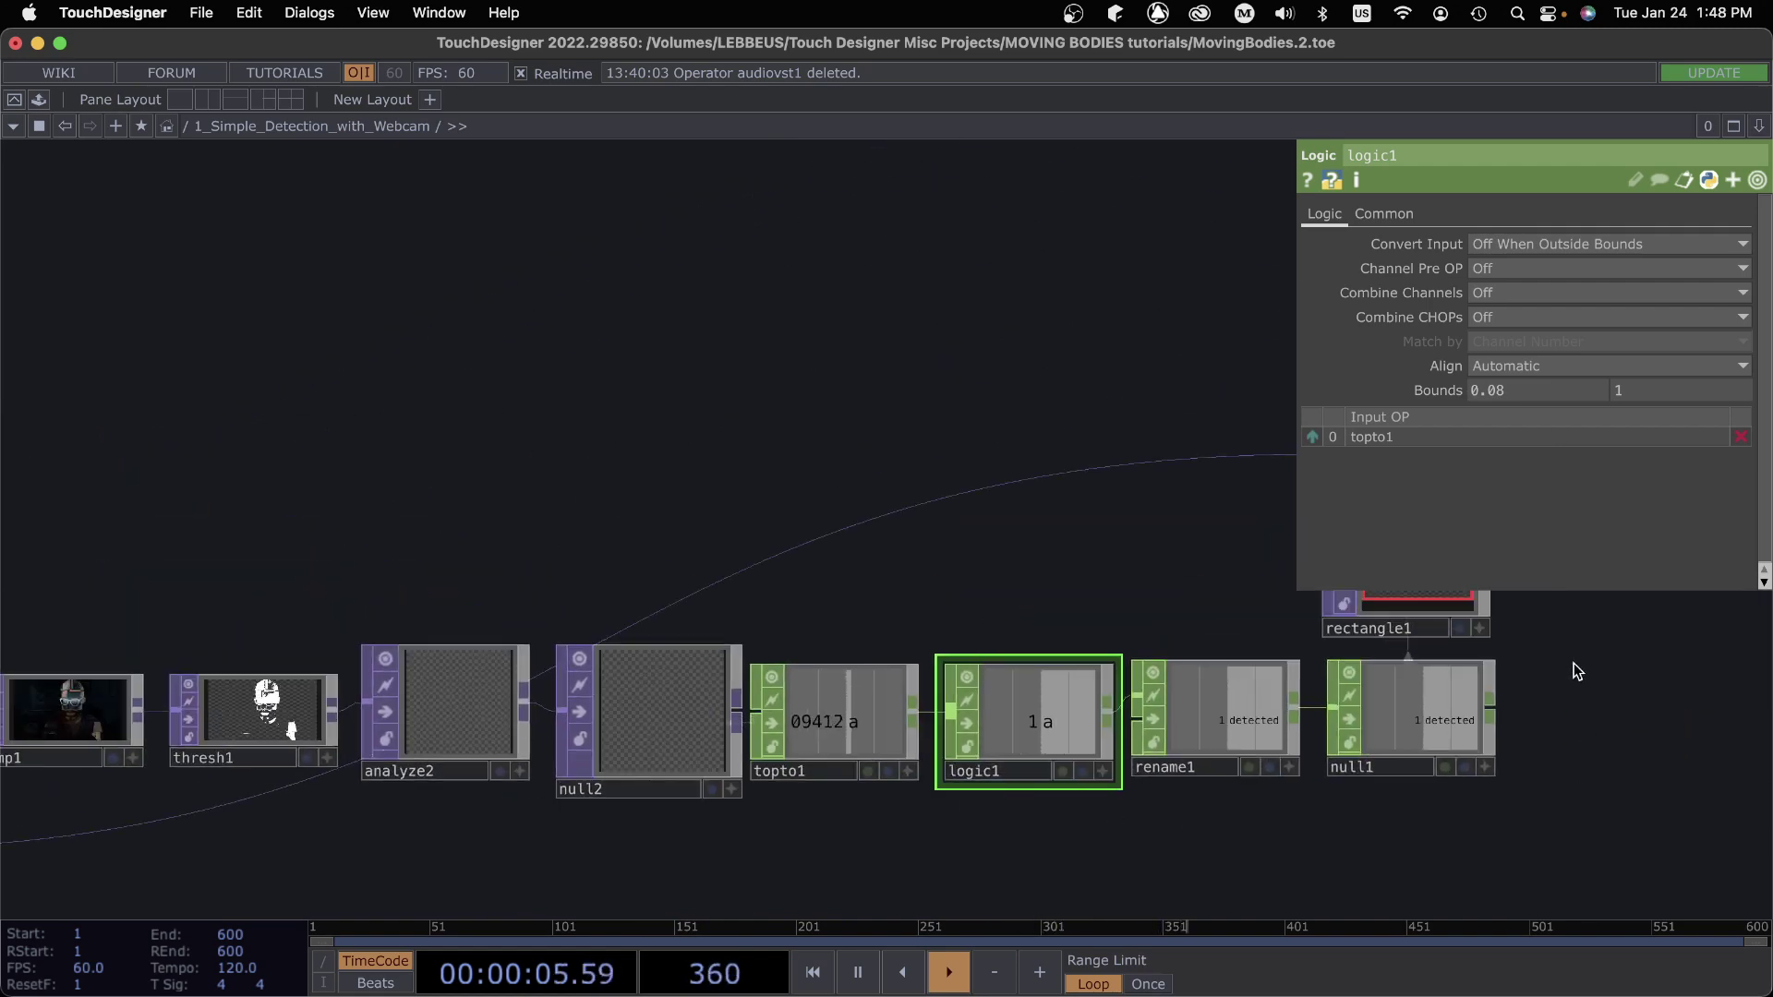
{"action": "left_click_drag", "start_coordinate": [1569, 669], "coordinate": [818, 711]}
{"action": "left_click", "coordinate": [1118, 614]}
{"action": "left_click_drag", "start_coordinate": [1178, 738], "coordinate": [1755, 614]}
{"action": "scroll", "coordinate": [1315, 738], "scroll_direction": "down", "scroll_amount": 3}
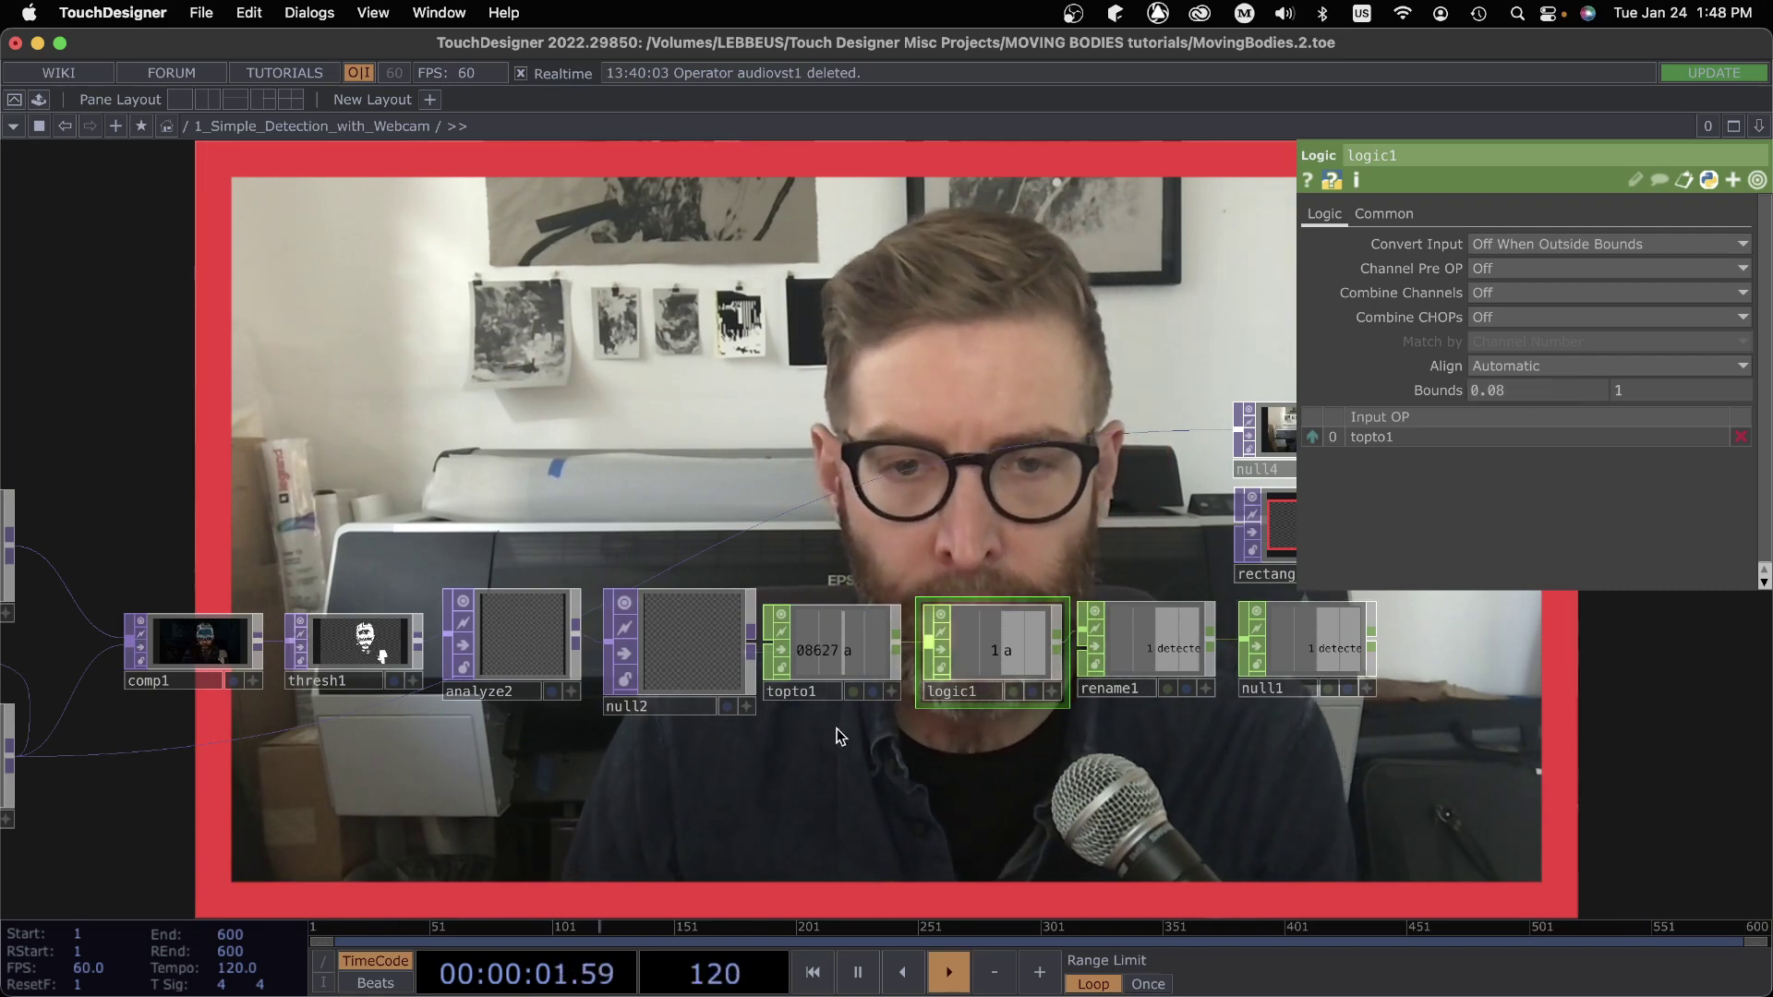
{"action": "middle_click_drag", "start_coordinate": [837, 736], "coordinate": [683, 746]}
{"action": "left_click_drag", "start_coordinate": [974, 761], "coordinate": [1603, 785]}
{"action": "middle_click_drag", "start_coordinate": [746, 683], "coordinate": [706, 672]}
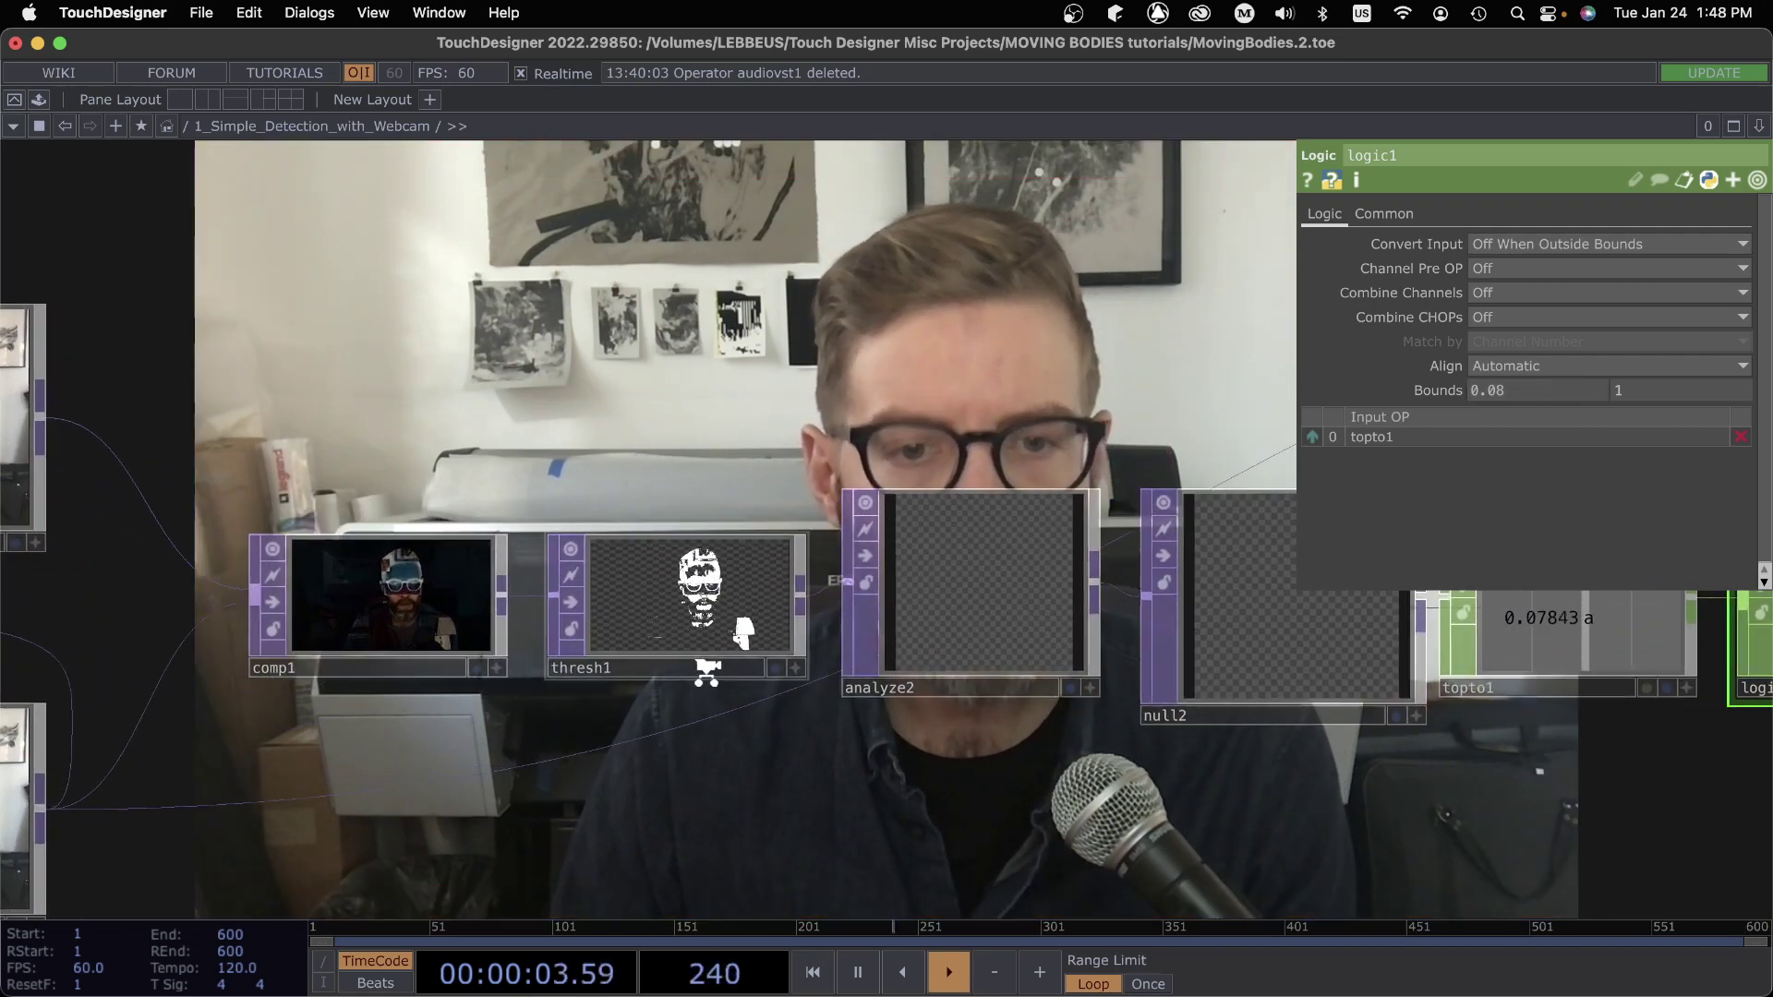
{"action": "scroll", "coordinate": [706, 671], "scroll_direction": "up", "scroll_amount": 3}
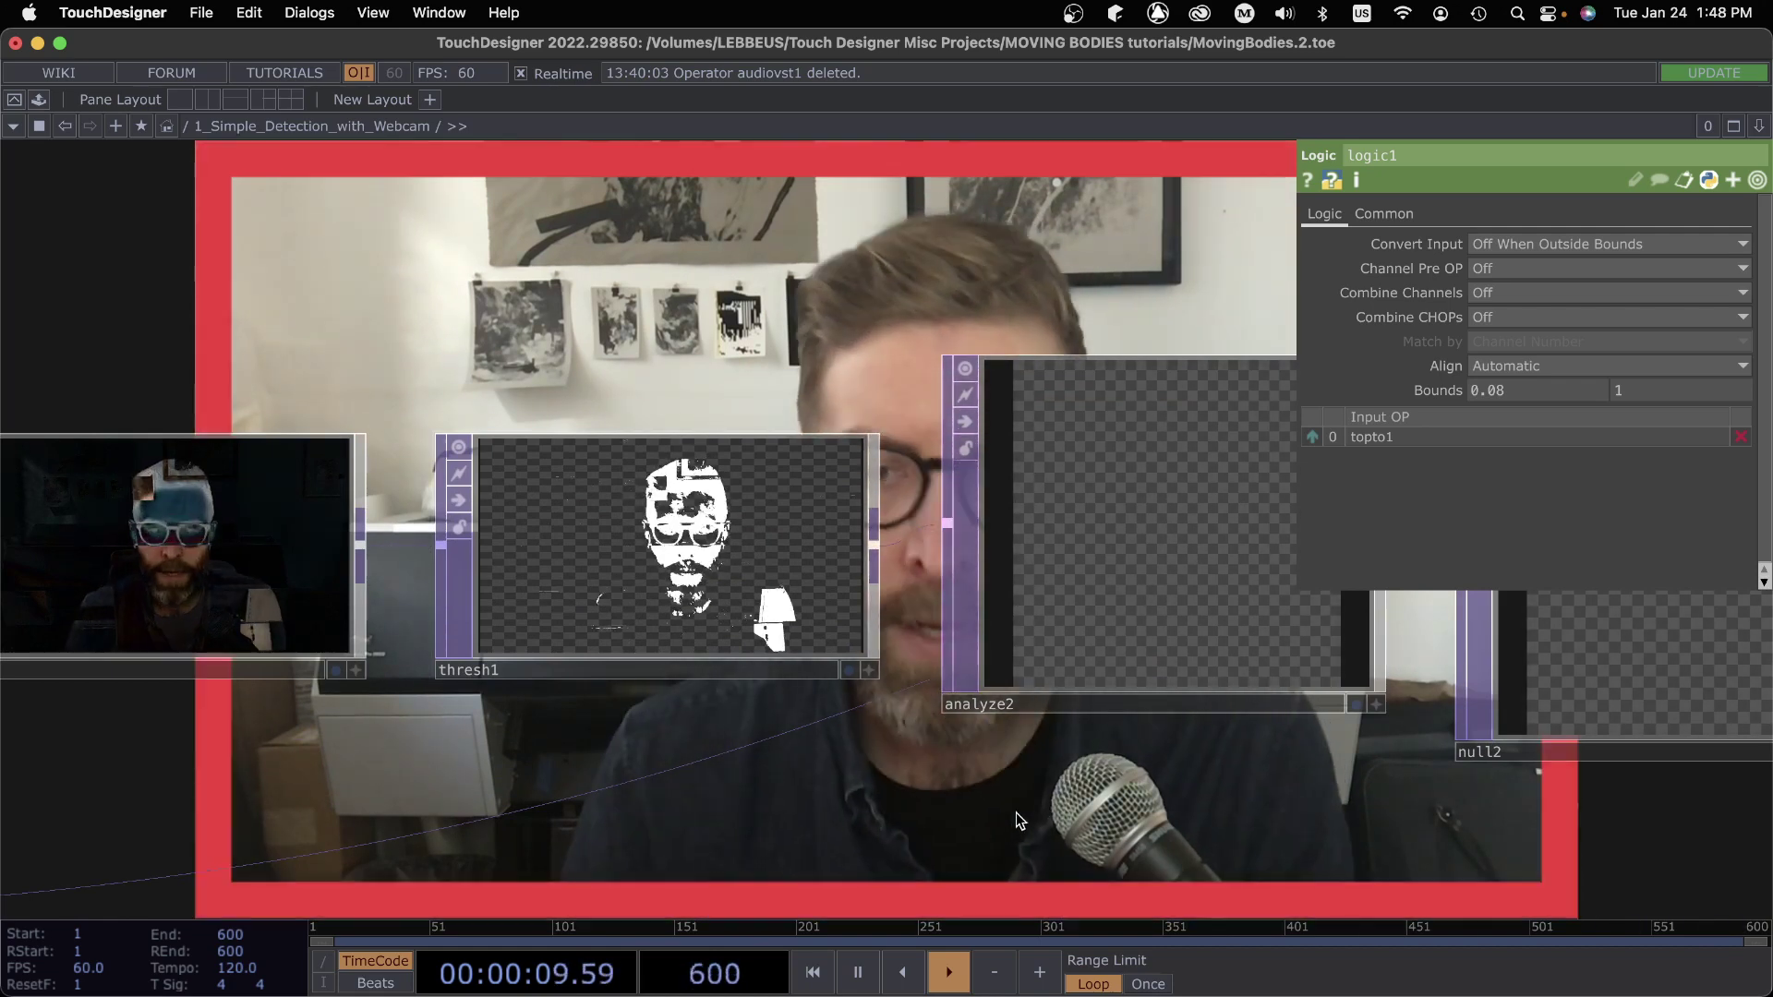
Set the lower bound of logic1 to 0.05
{"action": "left_click_drag", "start_coordinate": [1343, 794], "coordinate": [5, 688]}
{"action": "scroll", "coordinate": [490, 771], "scroll_direction": "right", "scroll_amount": 10}
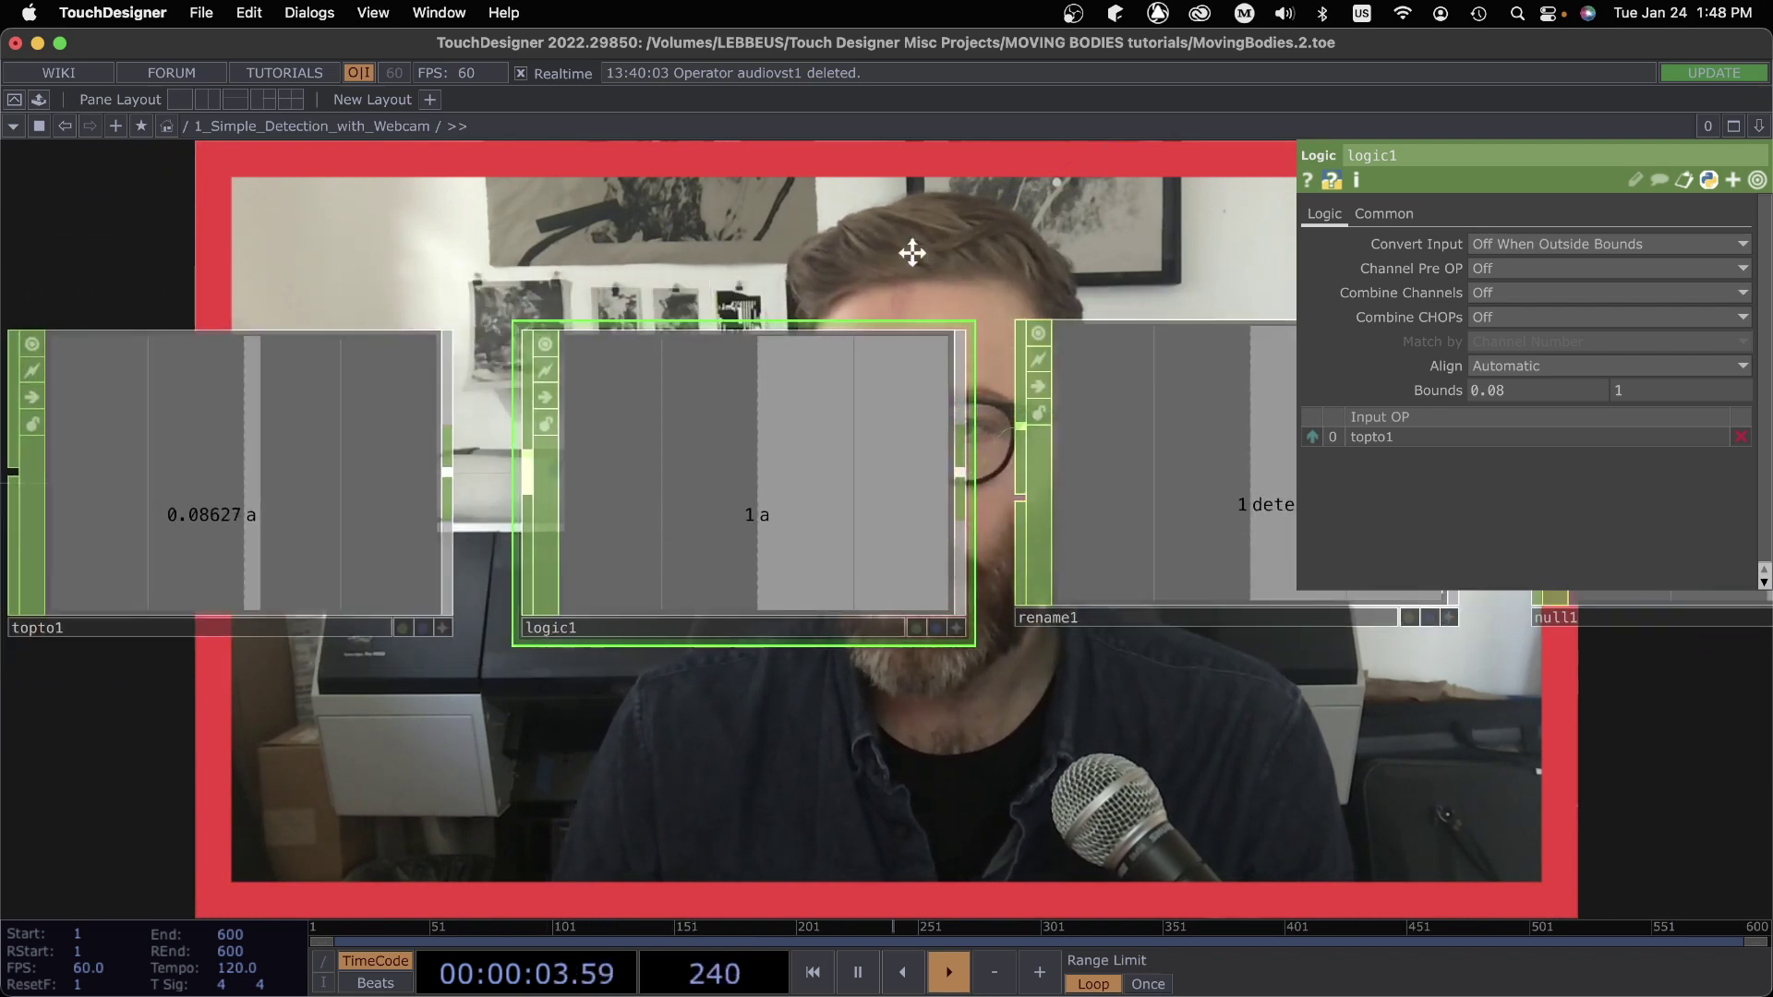
{"action": "left_click_drag", "start_coordinate": [912, 253], "coordinate": [1080, 517]}
{"action": "left_click_drag", "start_coordinate": [1231, 436], "coordinate": [1262, 576]}
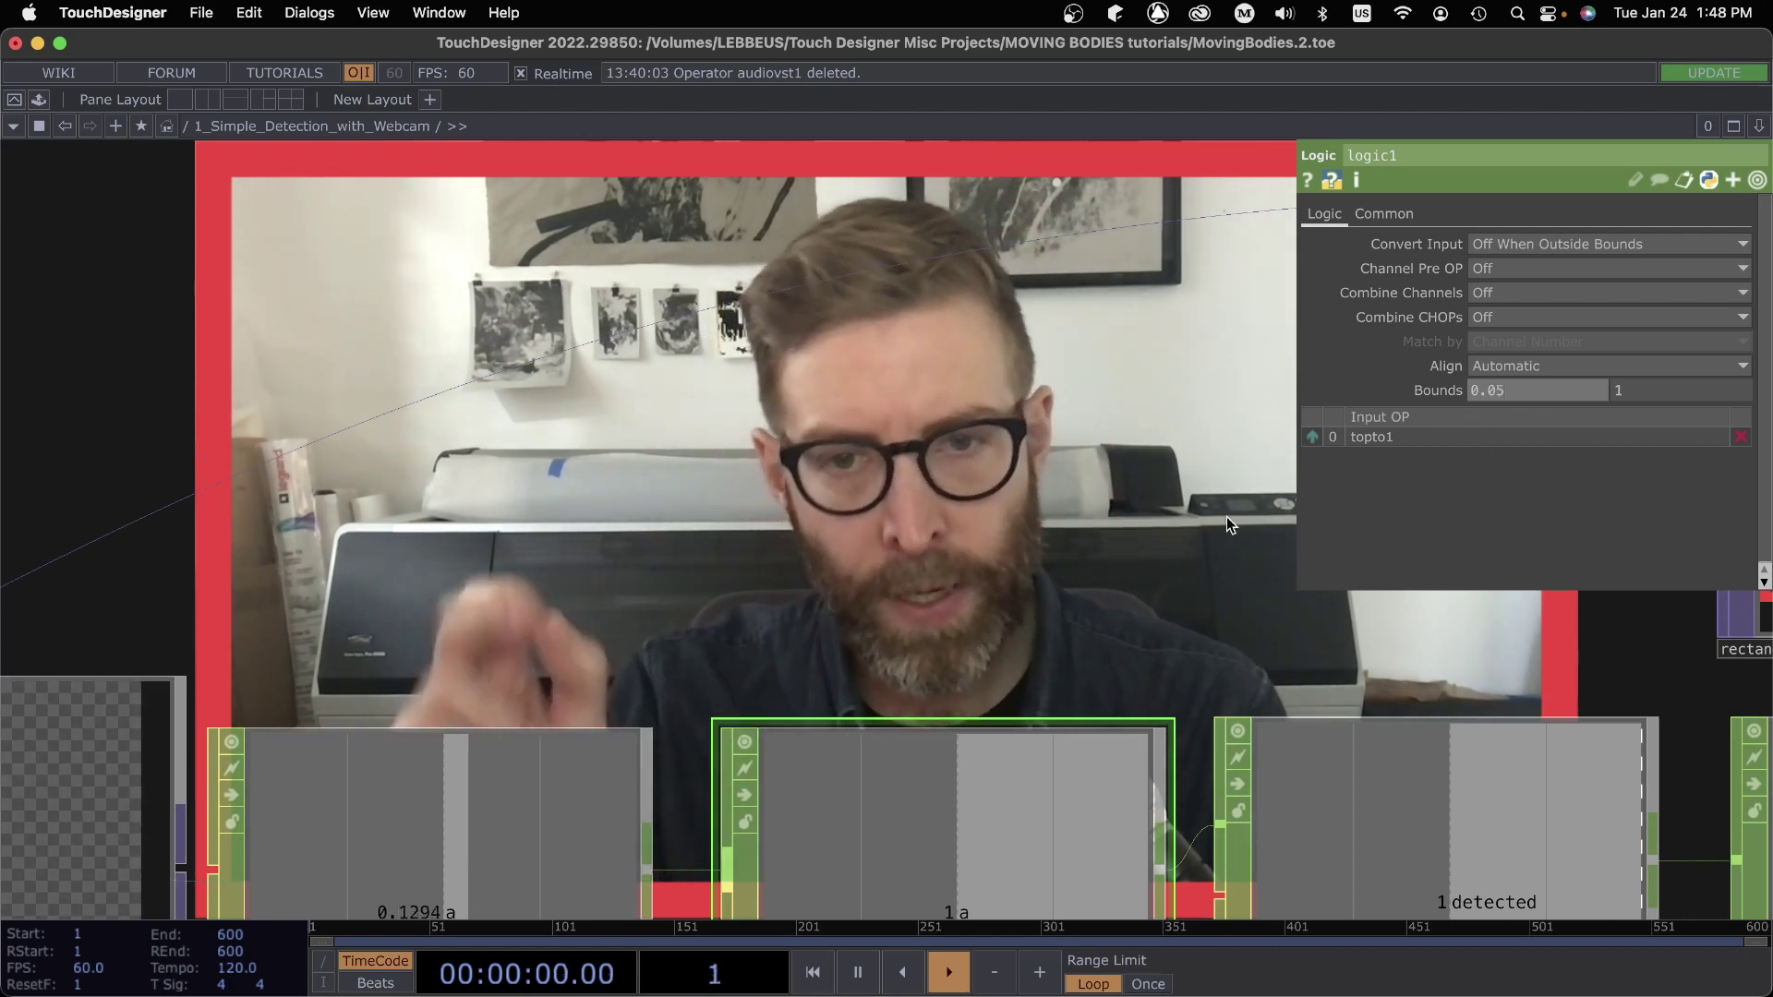
Select rename1 to review how it renames all channels to detected, and follow its output to null1
{"action": "left_click_drag", "start_coordinate": [1126, 541], "coordinate": [862, 517]}
{"action": "scroll", "coordinate": [863, 517], "scroll_direction": "down", "scroll_amount": 3}
{"action": "left_click_drag", "start_coordinate": [942, 445], "coordinate": [772, 422]}
{"action": "left_click", "coordinate": [862, 746]}
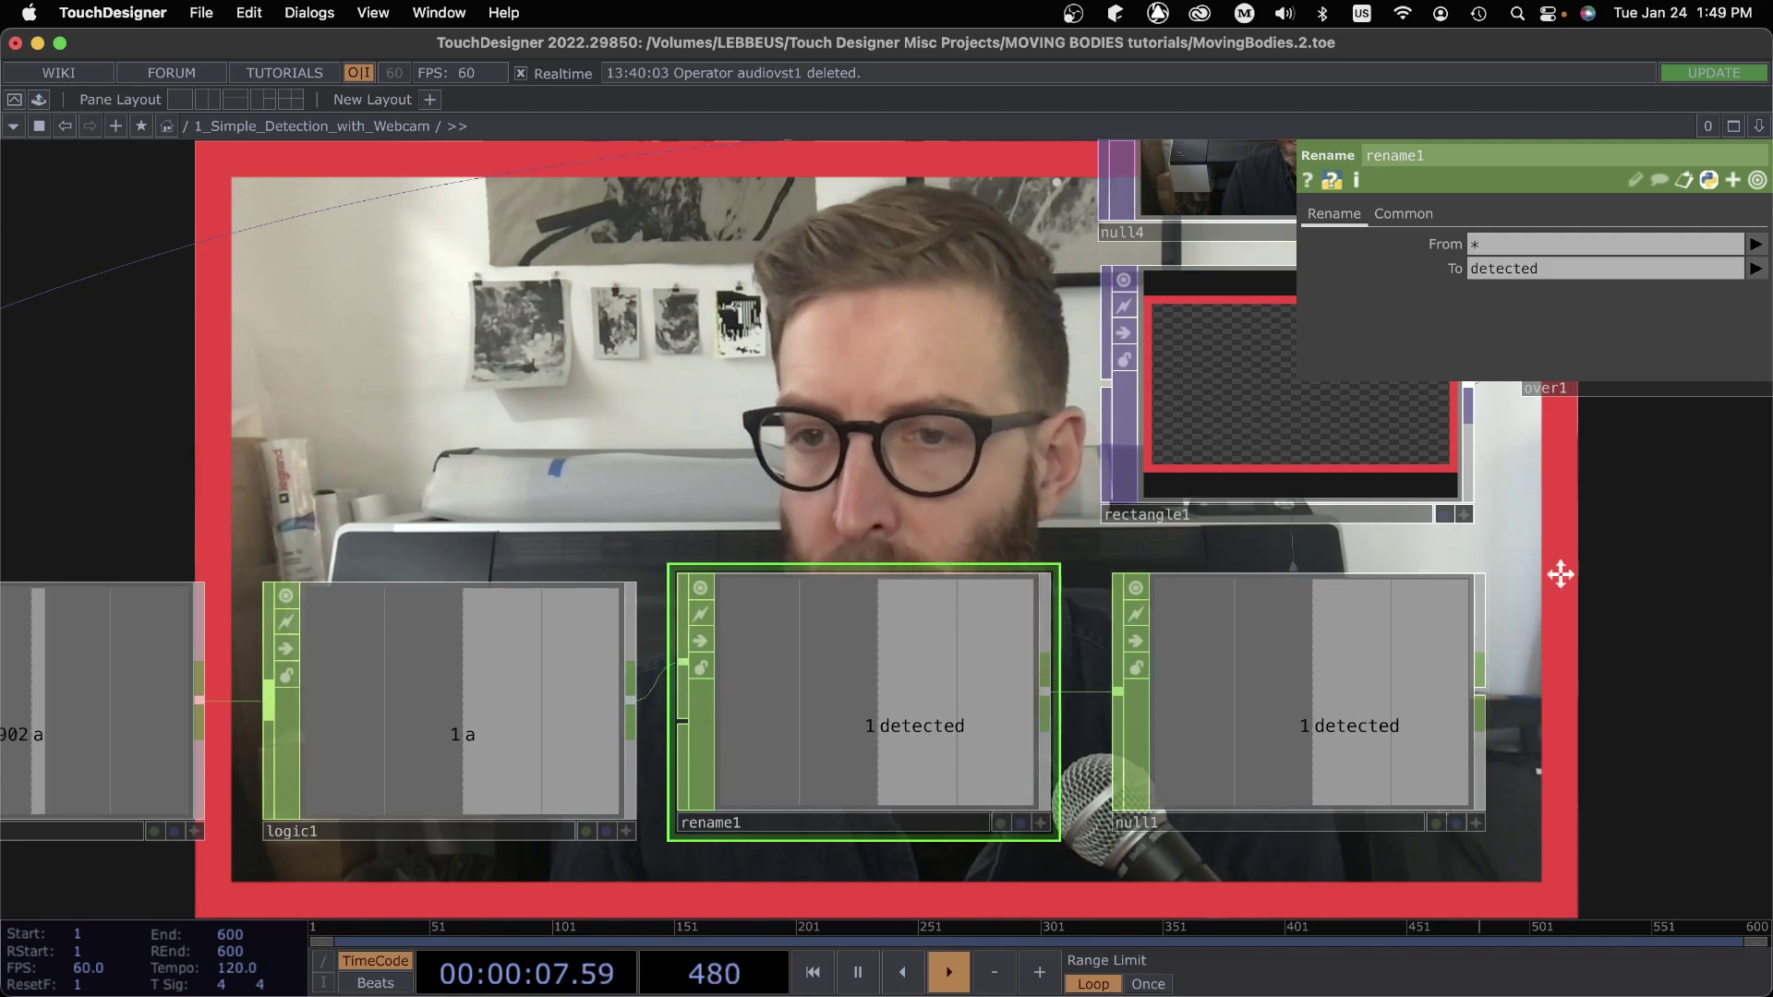
{"action": "left_click_drag", "start_coordinate": [1563, 569], "coordinate": [742, 715]}
{"action": "left_click_drag", "start_coordinate": [796, 811], "coordinate": [782, 635]}
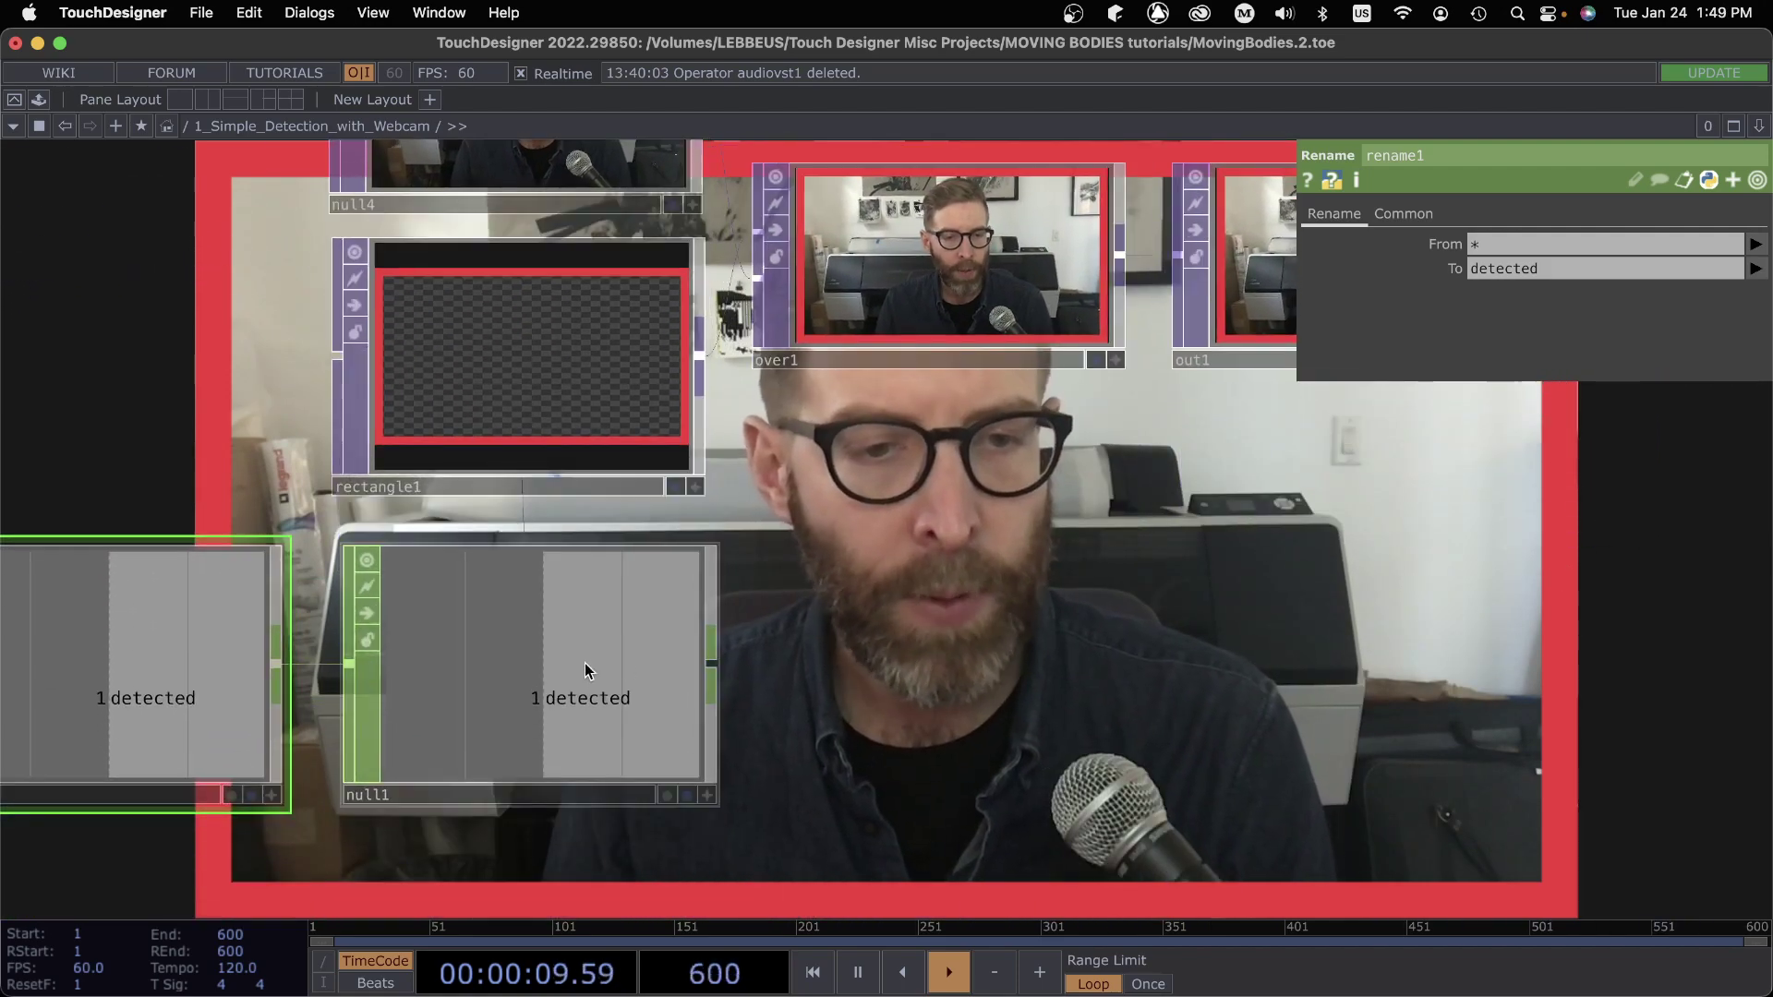
{"action": "left_click_drag", "start_coordinate": [523, 699], "coordinate": [513, 696]}
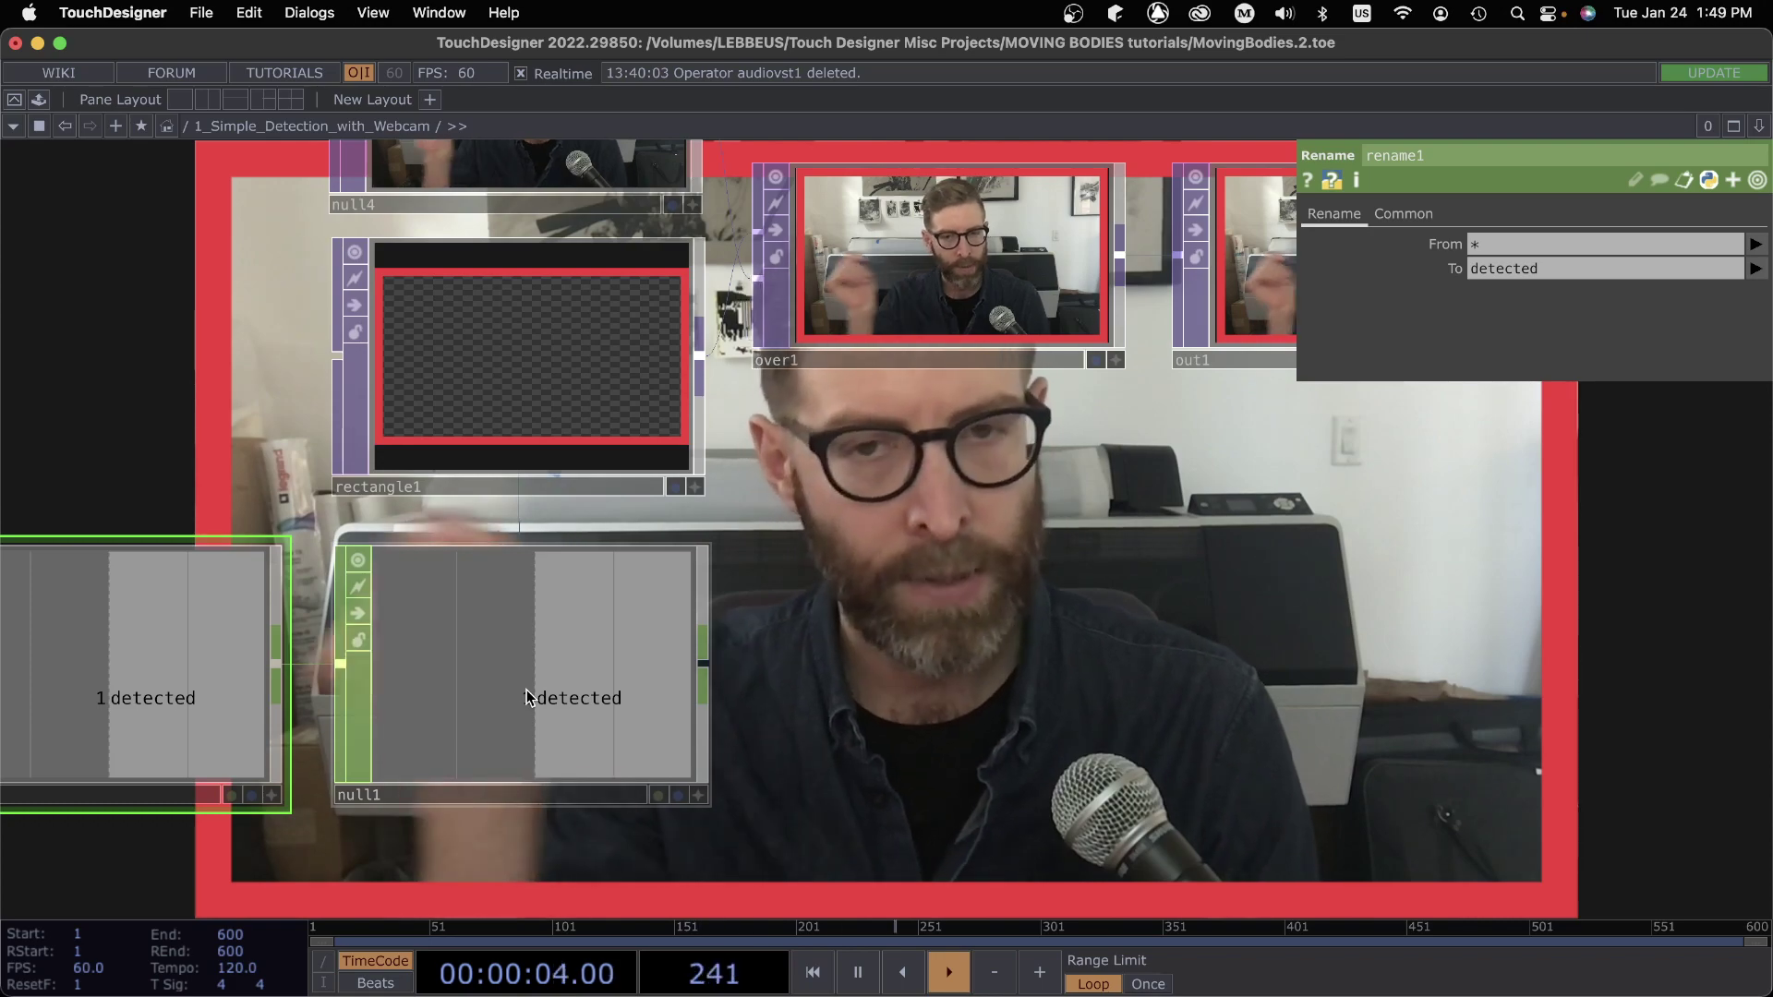
Select rectangle1, review the null1 detected reference driving its Border Alpha, and hide the parameters
{"action": "left_click_drag", "start_coordinate": [963, 579], "coordinate": [610, 690]}
{"action": "left_click_drag", "start_coordinate": [756, 644], "coordinate": [921, 651]}
{"action": "left_click", "coordinate": [293, 471]}
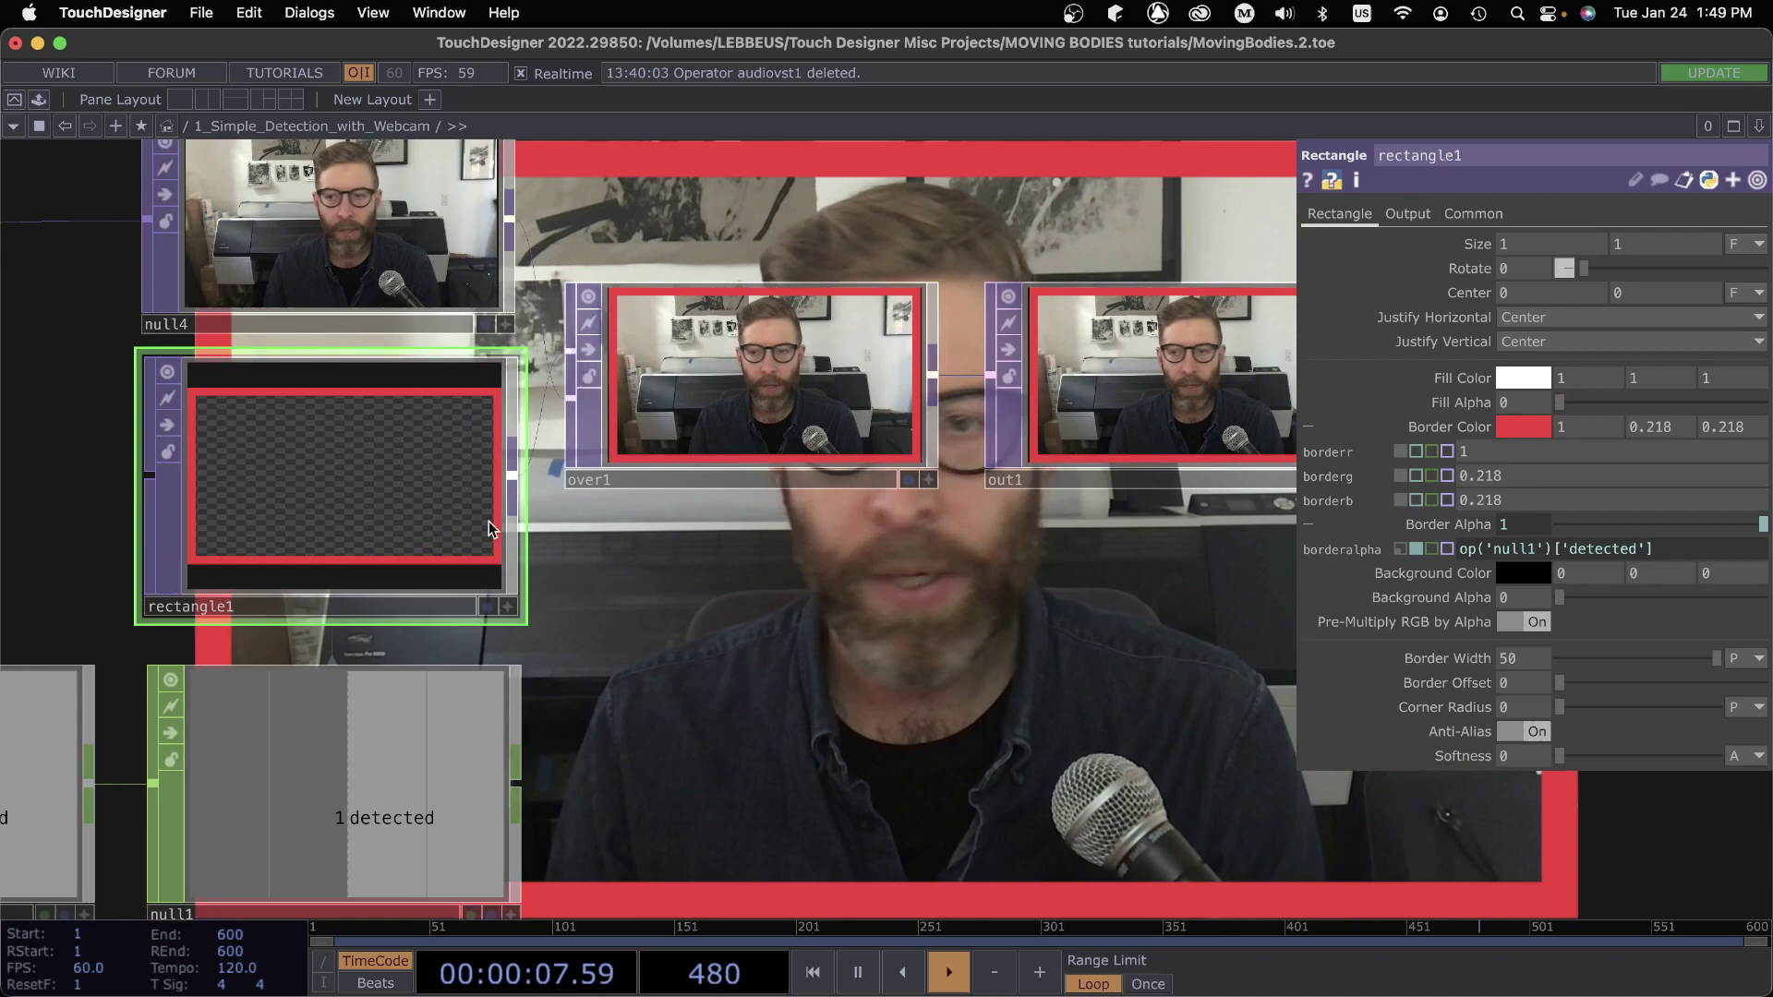
{"action": "key", "text": "p"}
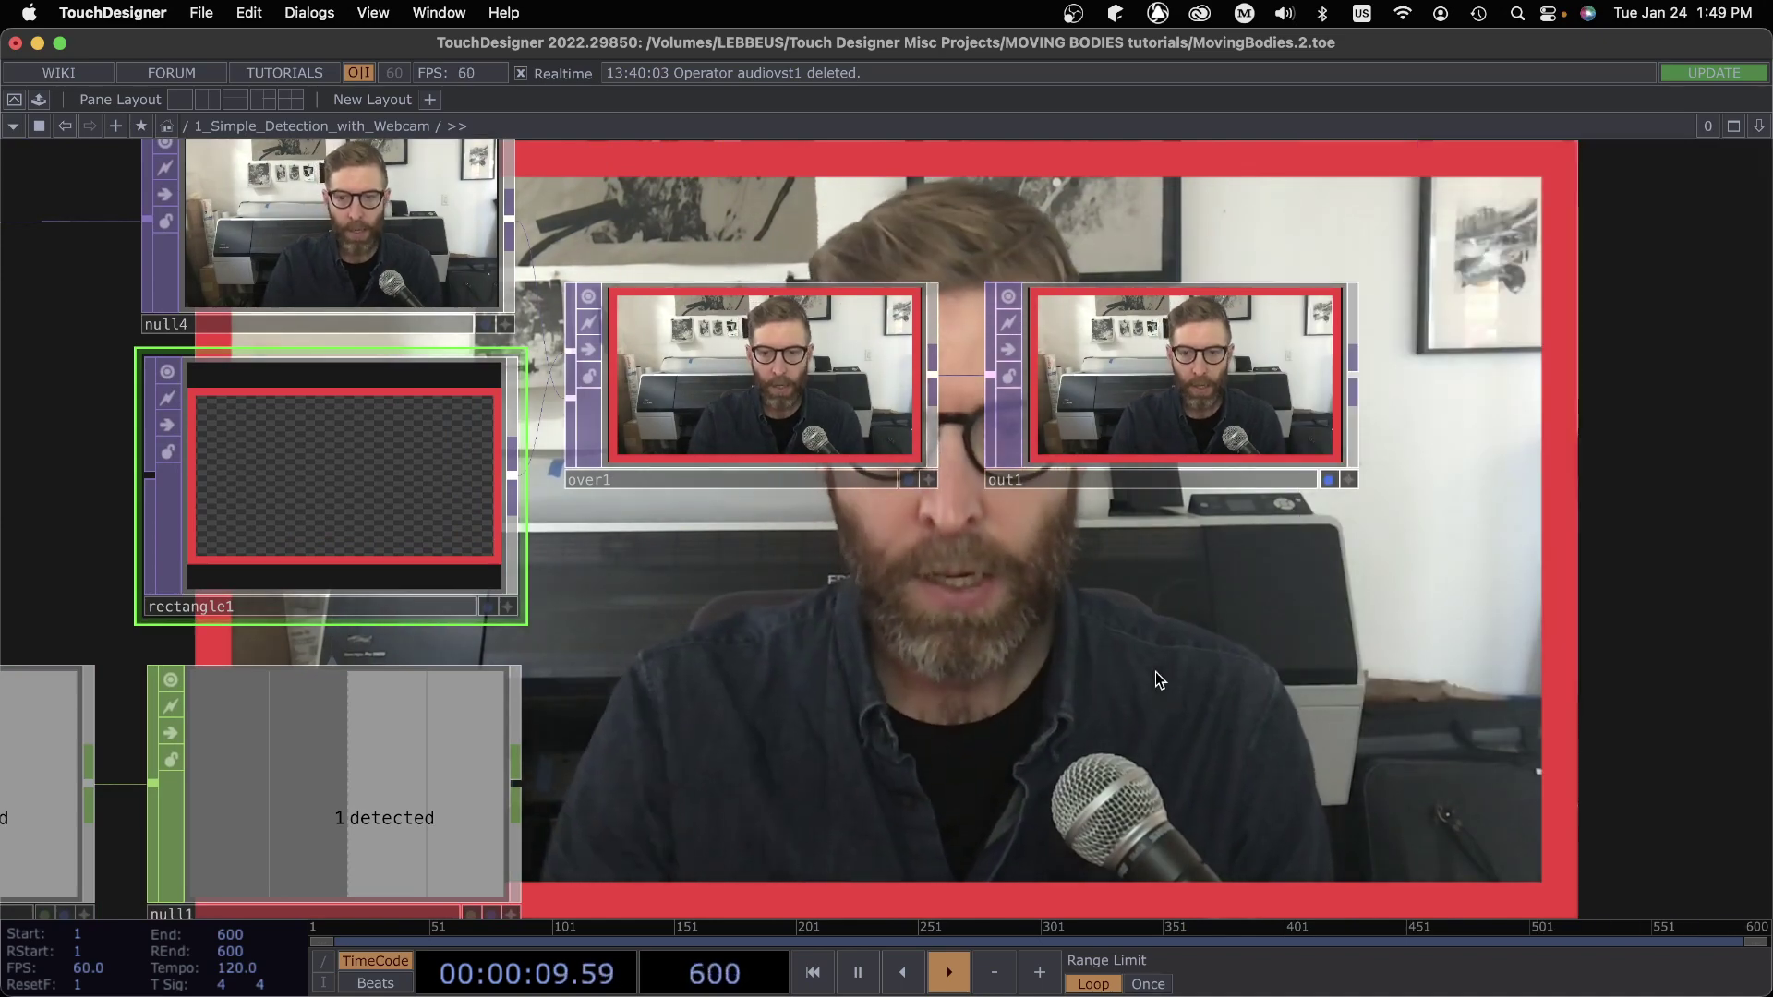
Examine how over1 combines the null4 webcam image with rectangle1's border and feeds out1
{"action": "scroll", "coordinate": [1034, 526], "scroll_direction": "down", "scroll_amount": 4}
{"action": "scroll", "coordinate": [1035, 526], "scroll_direction": "right", "scroll_amount": 2}
{"action": "scroll", "coordinate": [1034, 527], "scroll_direction": "down", "scroll_amount": 5}
{"action": "left_click_drag", "start_coordinate": [1018, 541], "coordinate": [623, 500]}
{"action": "scroll", "coordinate": [623, 500], "scroll_direction": "right", "scroll_amount": 3}
{"action": "scroll", "coordinate": [591, 508], "scroll_direction": "up", "scroll_amount": 1}
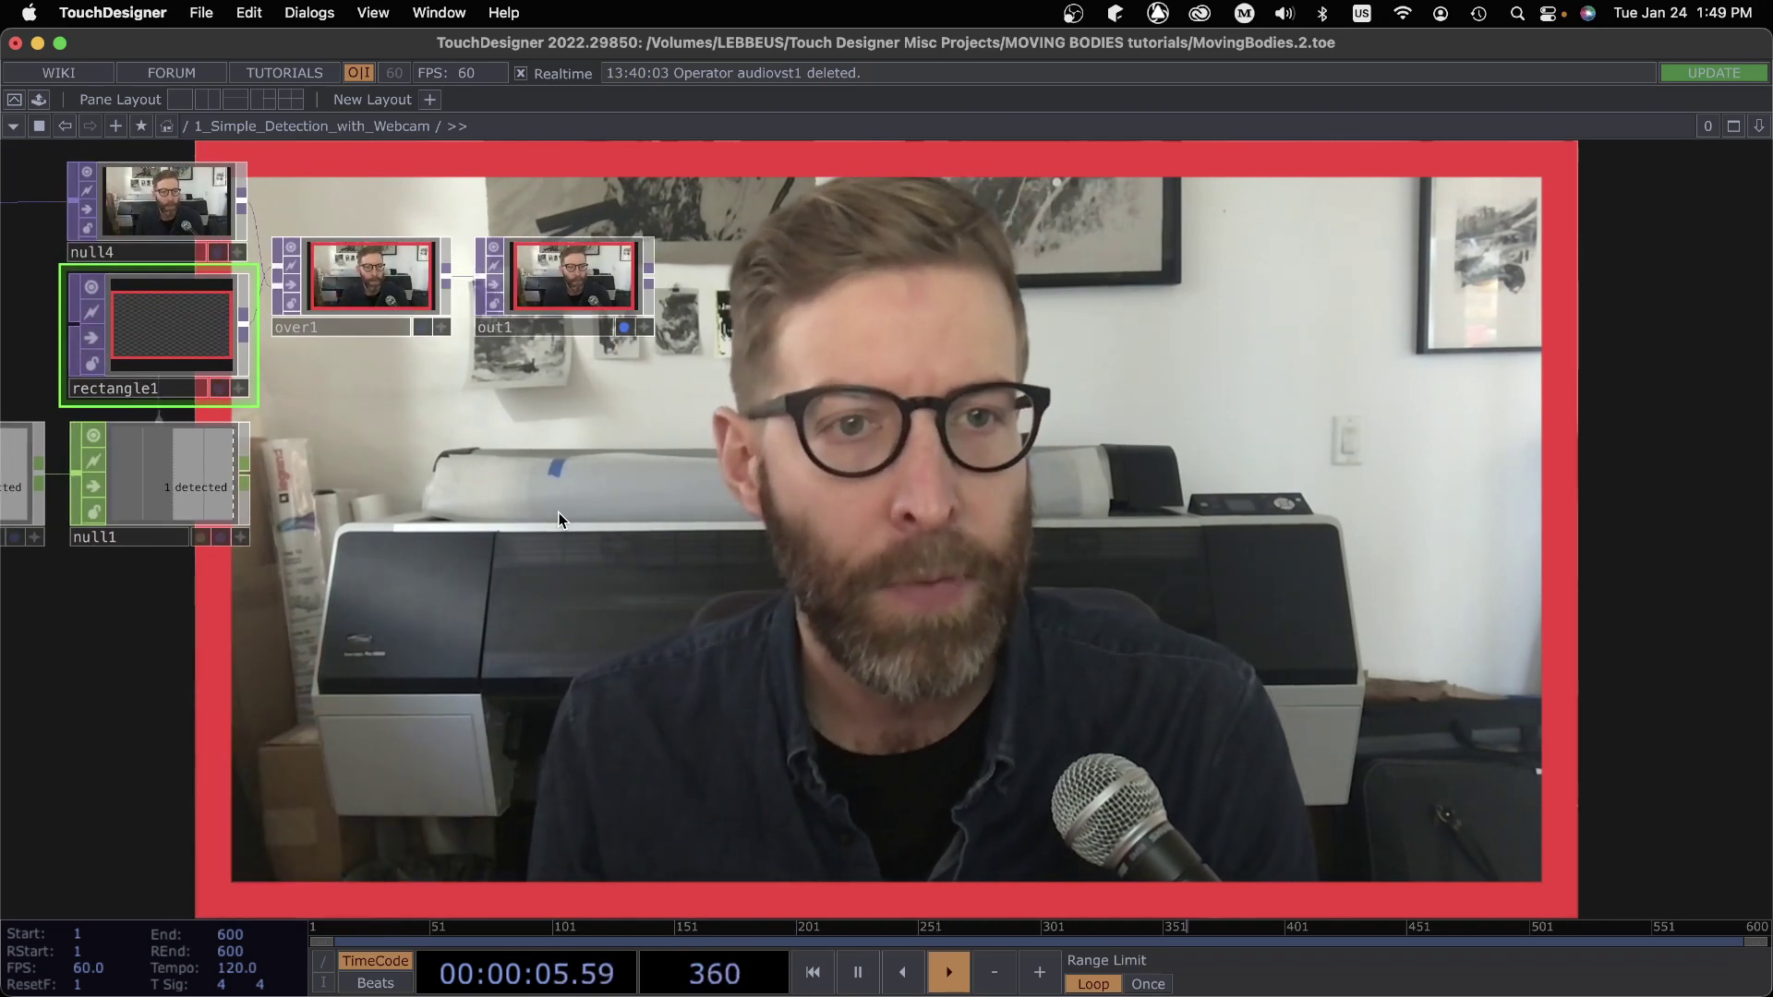
Look over the complete detection network, from button1, cache1 and videodevin1 through to out1
{"action": "scroll", "coordinate": [497, 541], "scroll_direction": "down", "scroll_amount": 5}
{"action": "left_click_drag", "start_coordinate": [497, 542], "coordinate": [1064, 606]}
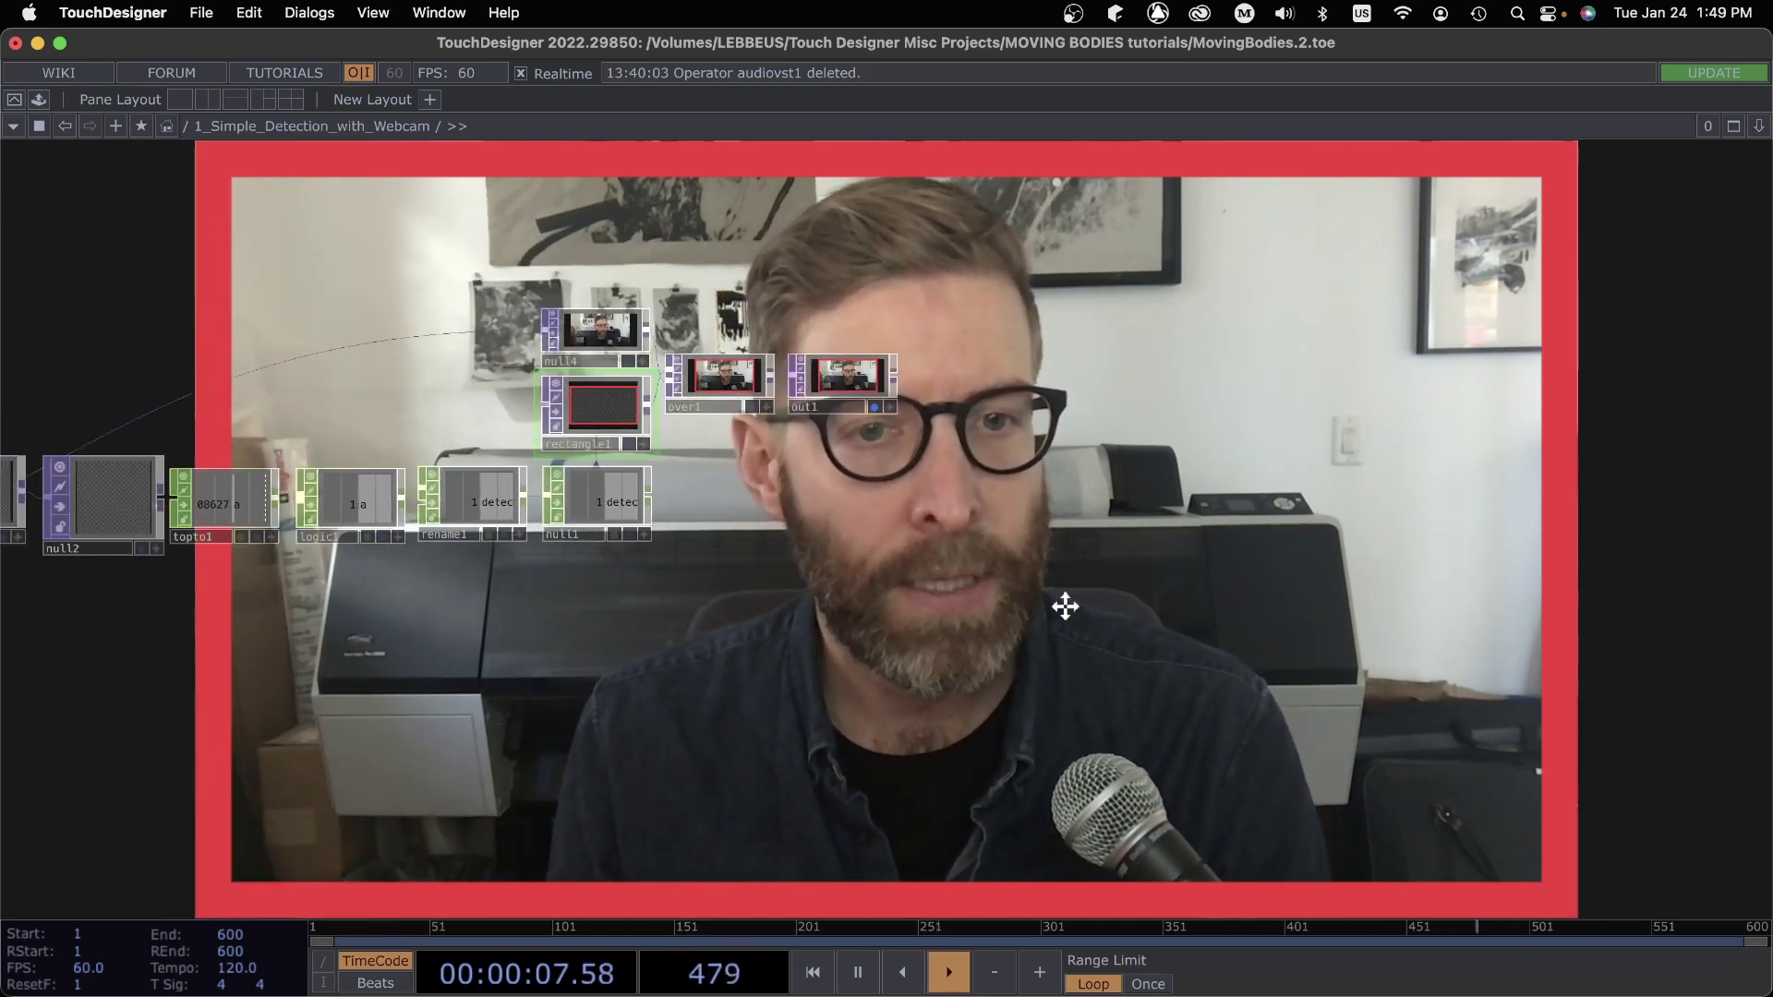
{"action": "scroll", "coordinate": [1454, 629], "scroll_direction": "left", "scroll_amount": 10}
{"action": "scroll", "coordinate": [554, 681], "scroll_direction": "left", "scroll_amount": 3}
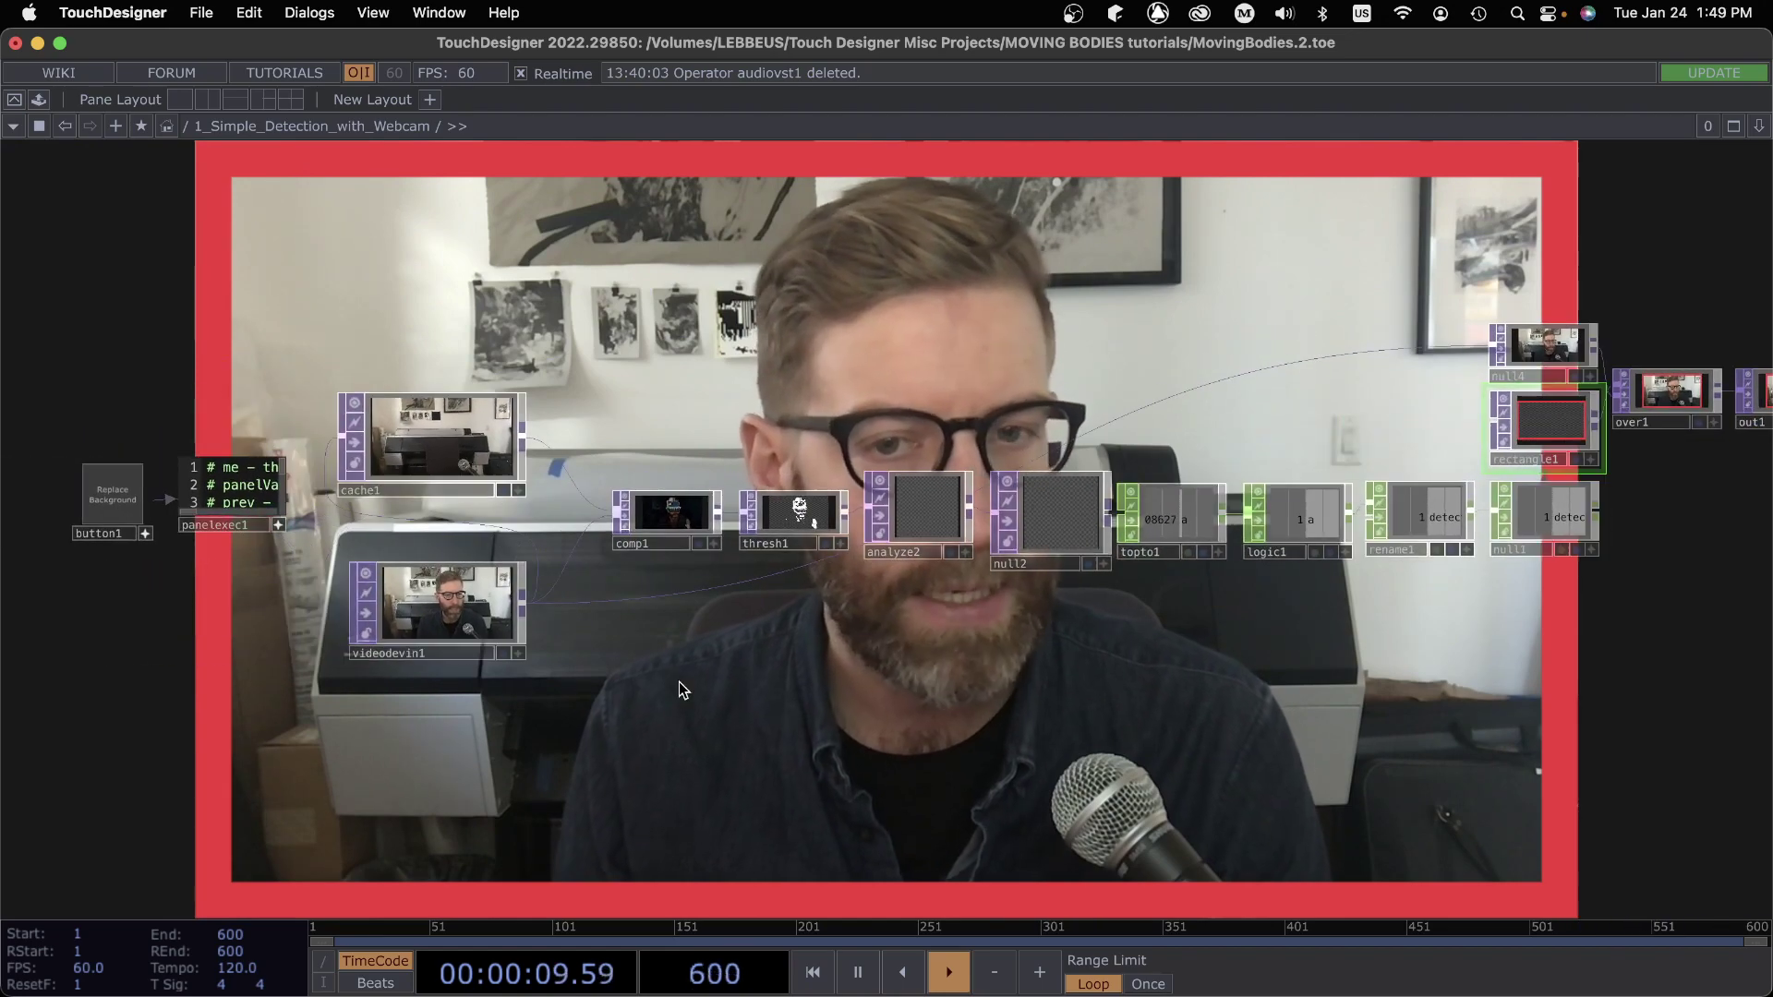
{"action": "scroll", "coordinate": [744, 665], "scroll_direction": "down", "scroll_amount": 1}
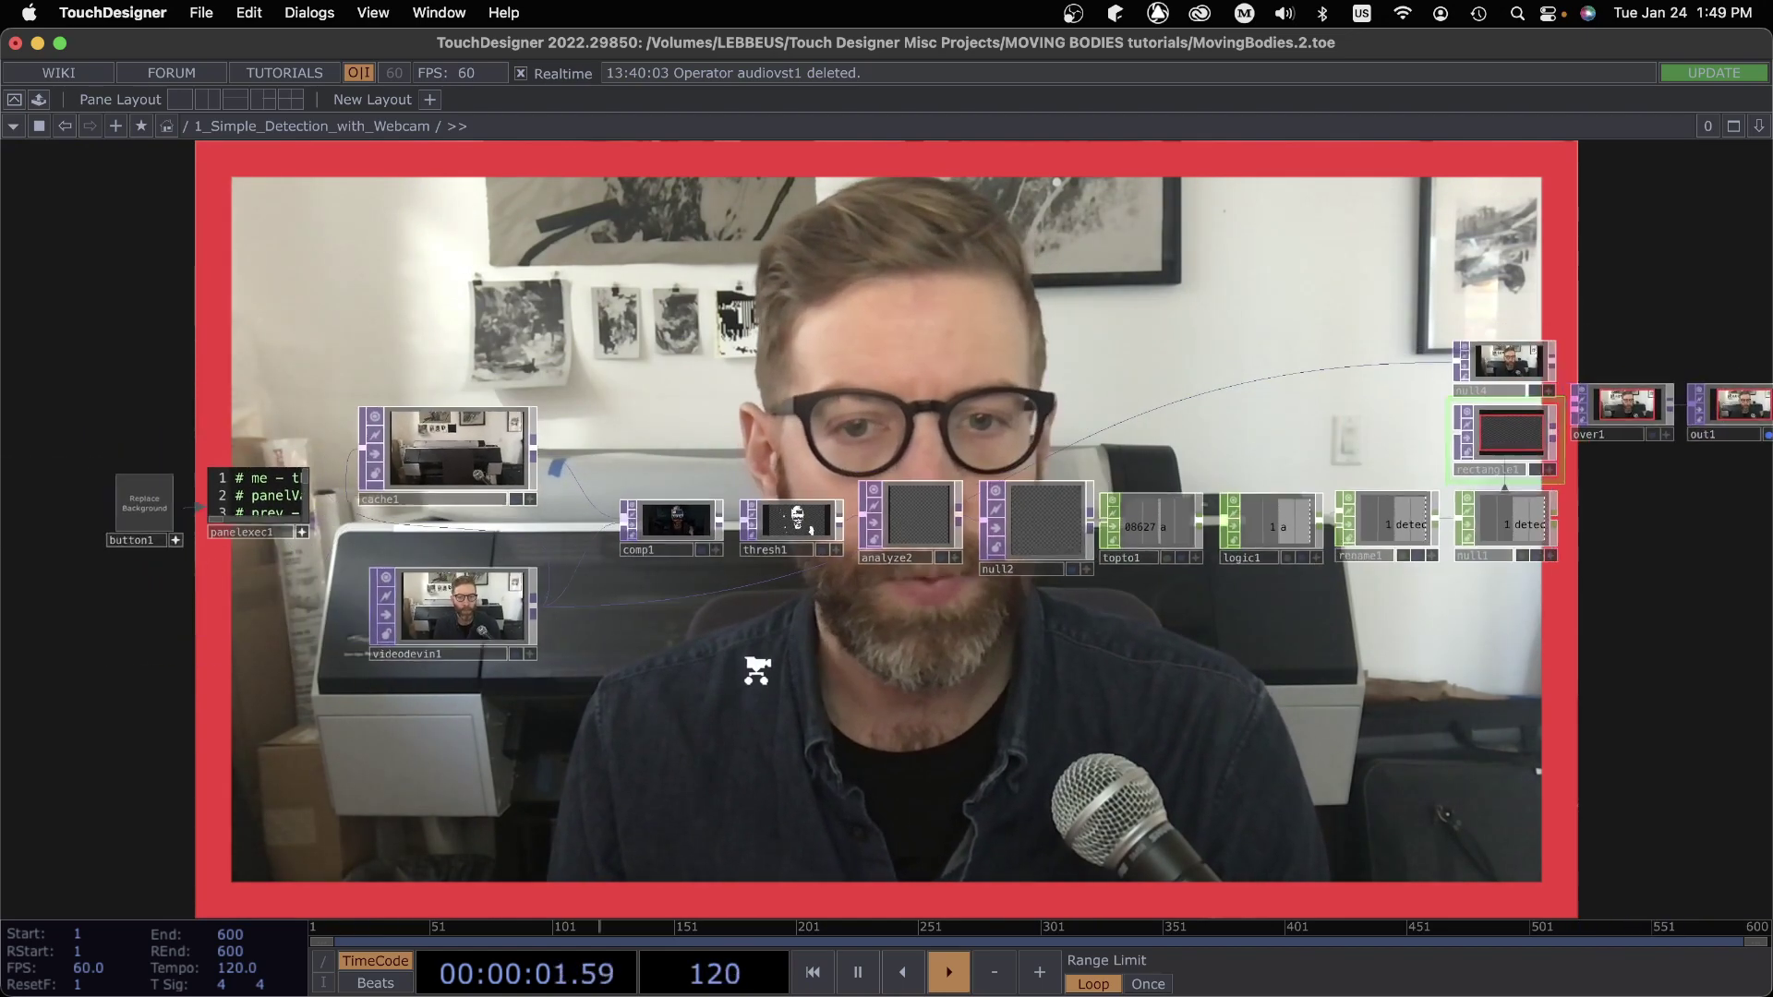
{"action": "scroll", "coordinate": [755, 669], "scroll_direction": "down", "scroll_amount": 2}
{"action": "left_click_drag", "start_coordinate": [923, 699], "coordinate": [836, 735]}
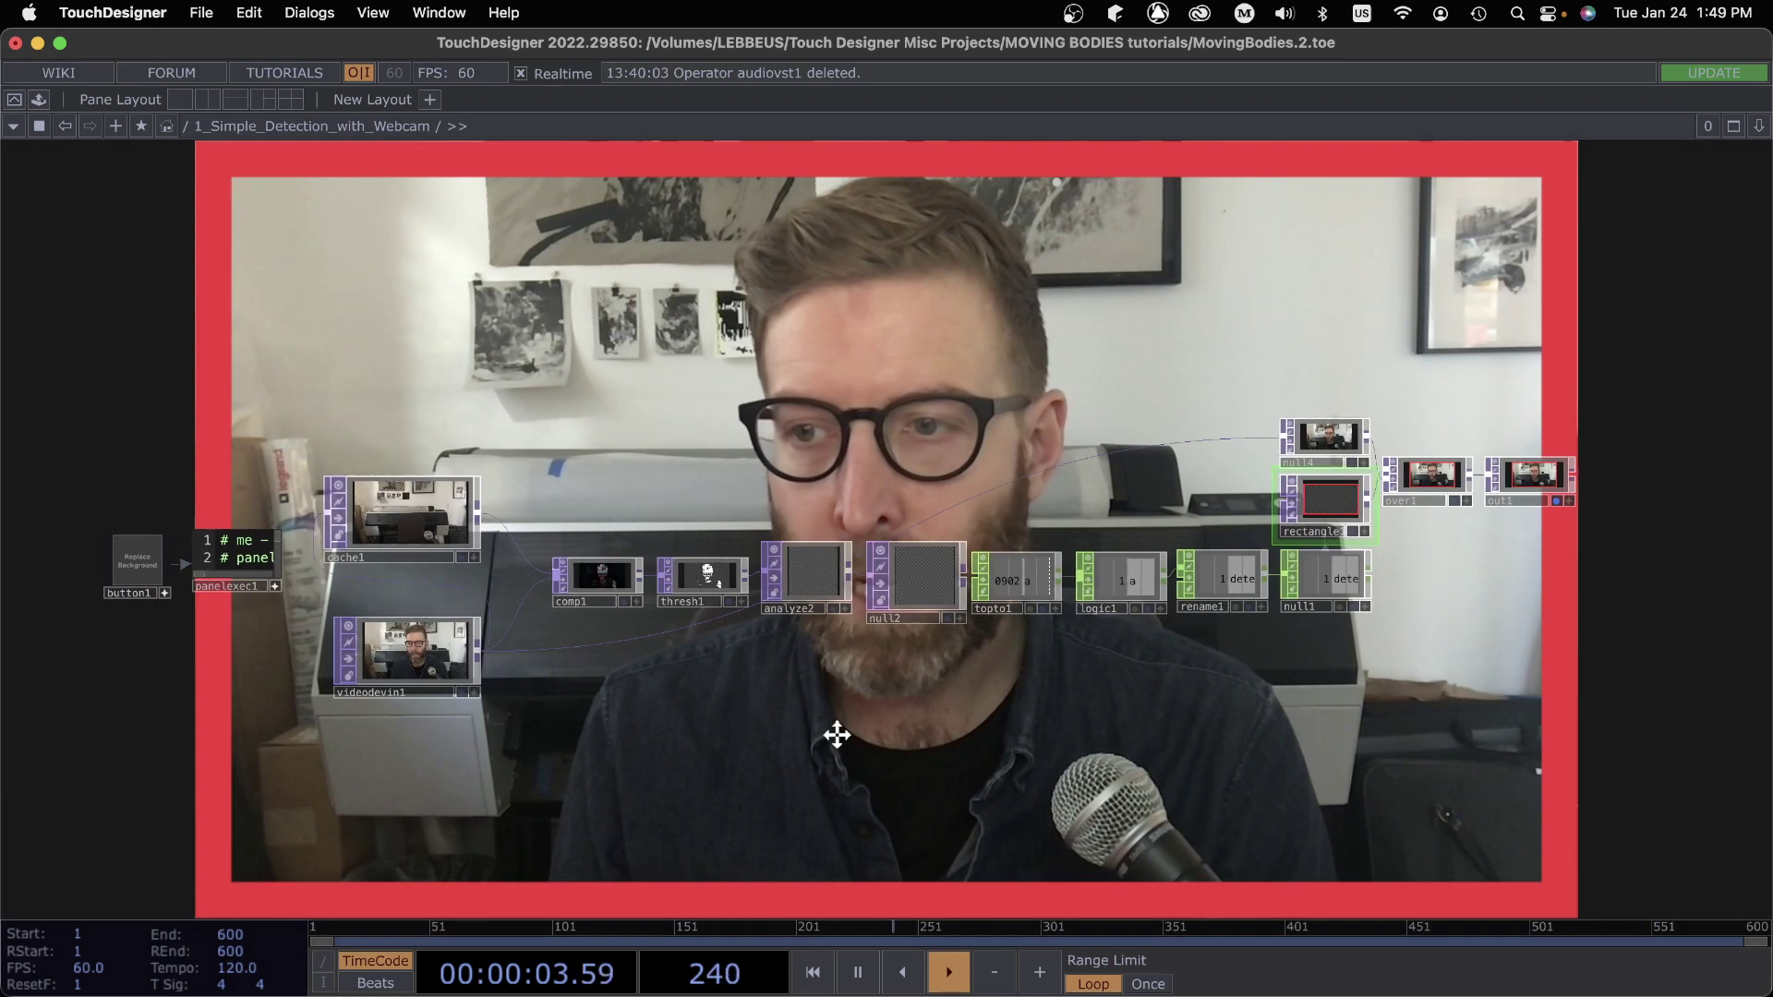
{"action": "scroll", "coordinate": [839, 742], "scroll_direction": "up", "scroll_amount": 5}
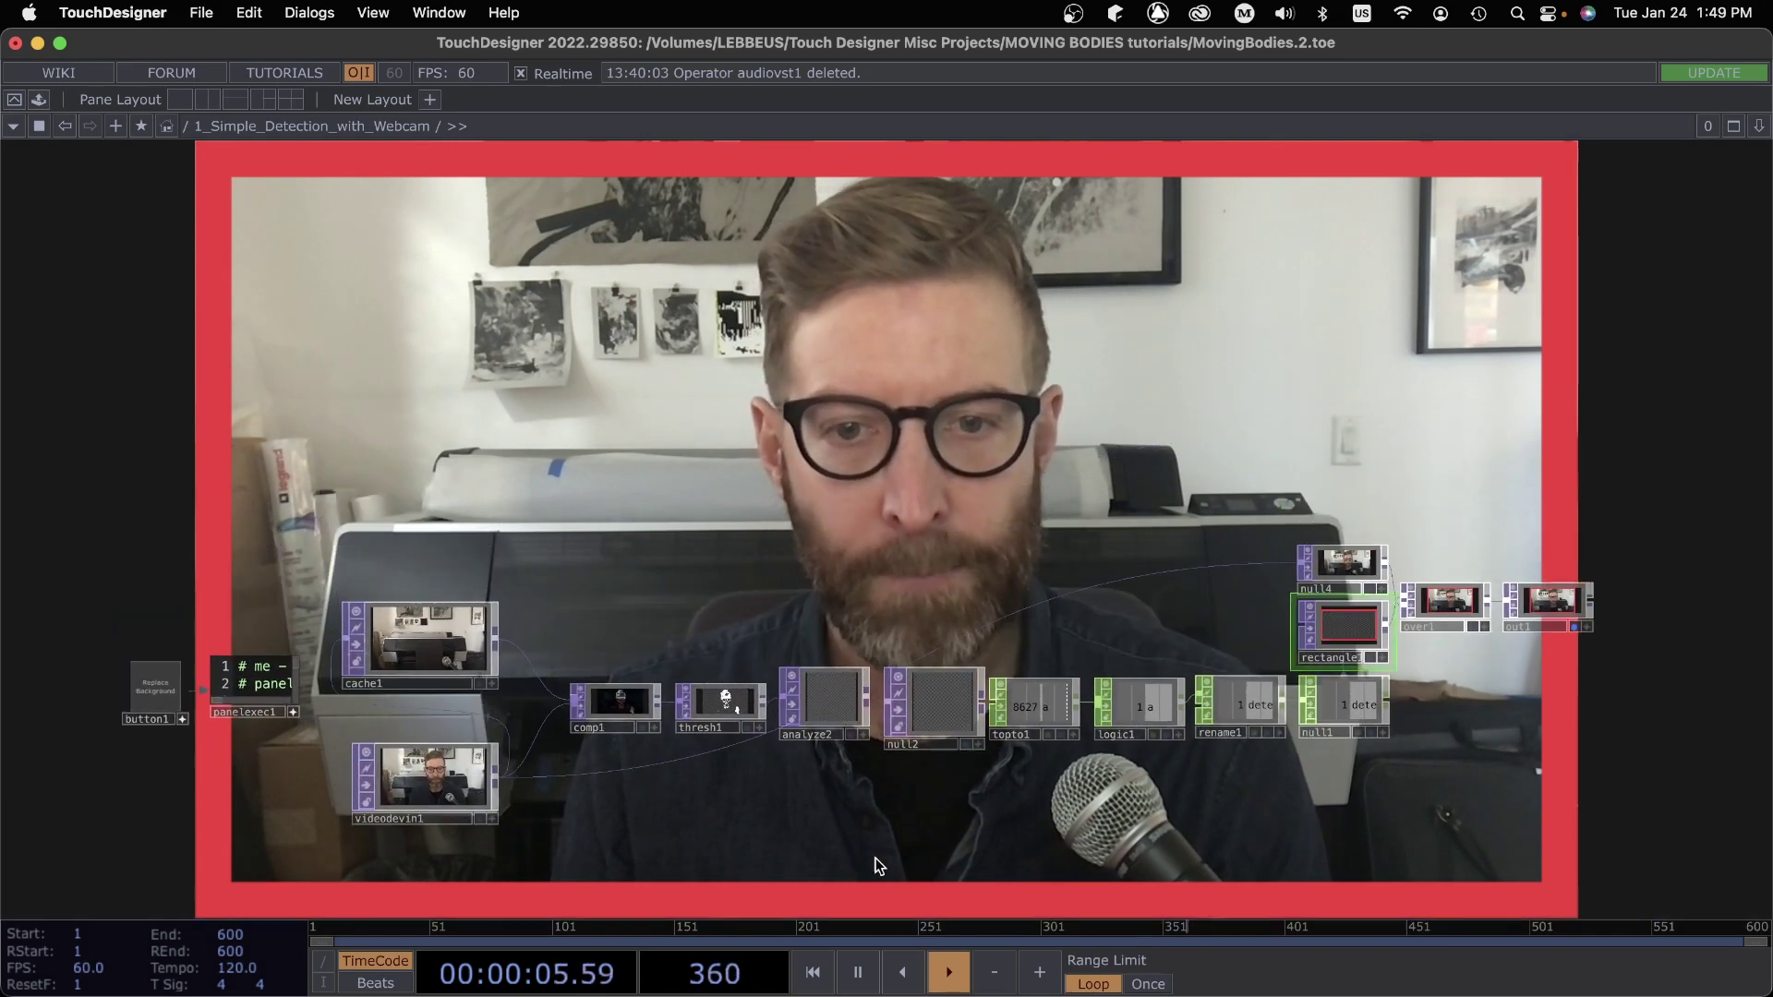